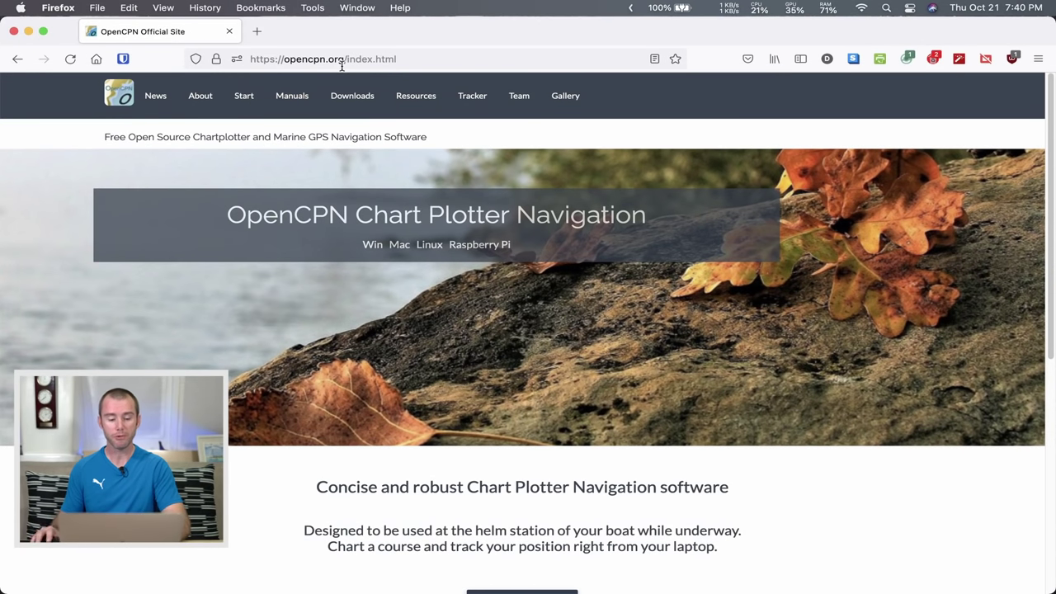
Step: Open the download page for the current OpenCPN version from the site's download directory
scroll(161, 343, down, 5)
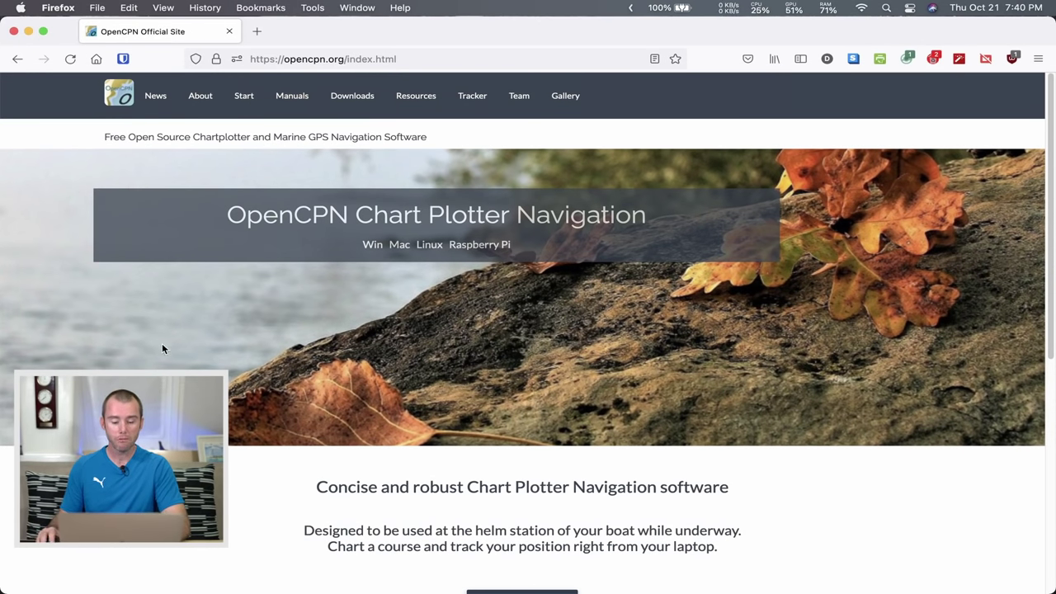
scroll(165, 365, up, 5)
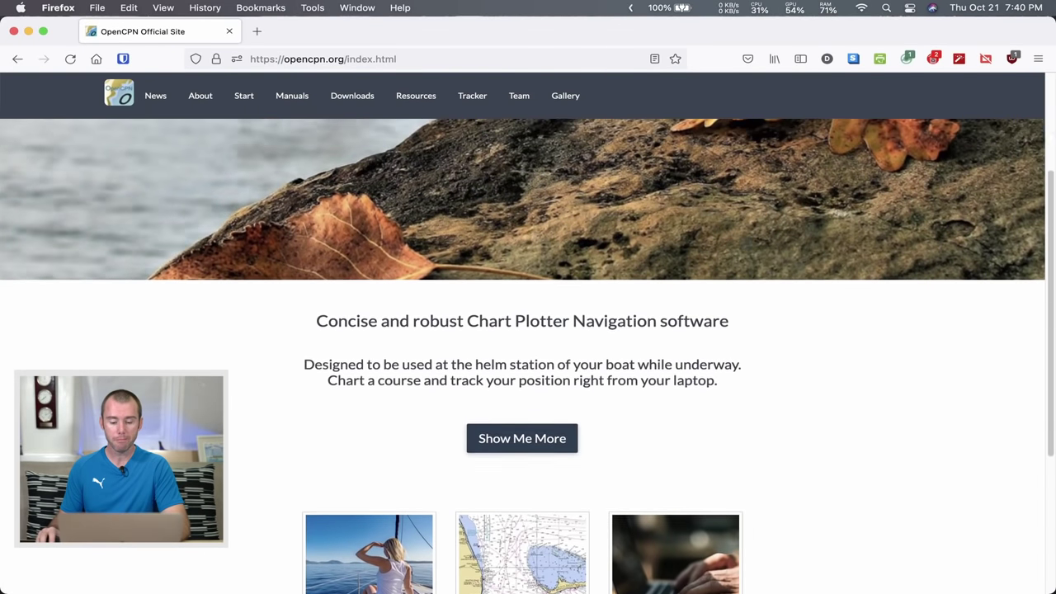
click(365, 97)
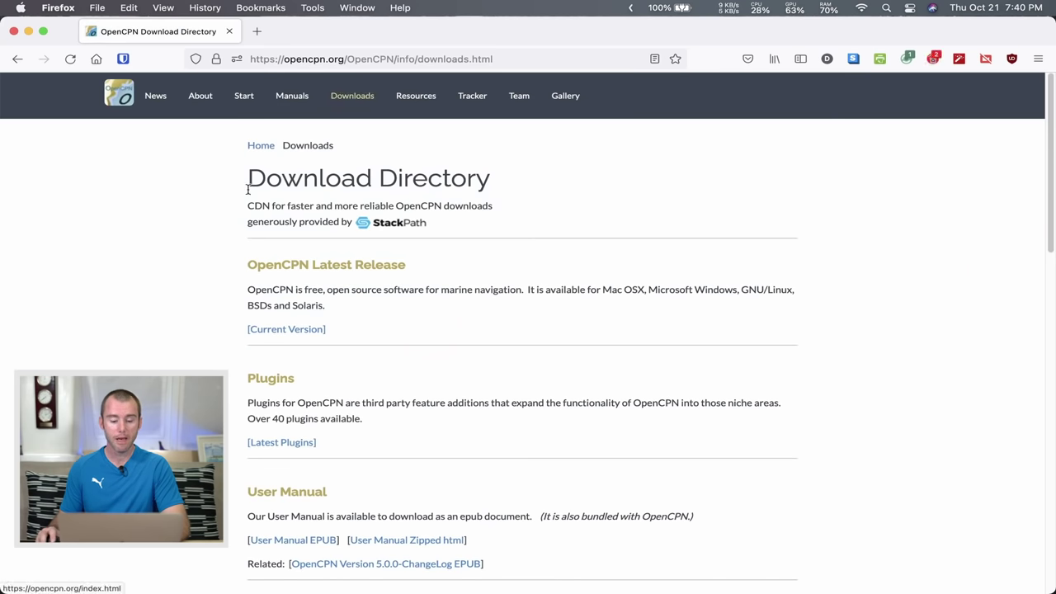
scroll(199, 251, down, 1)
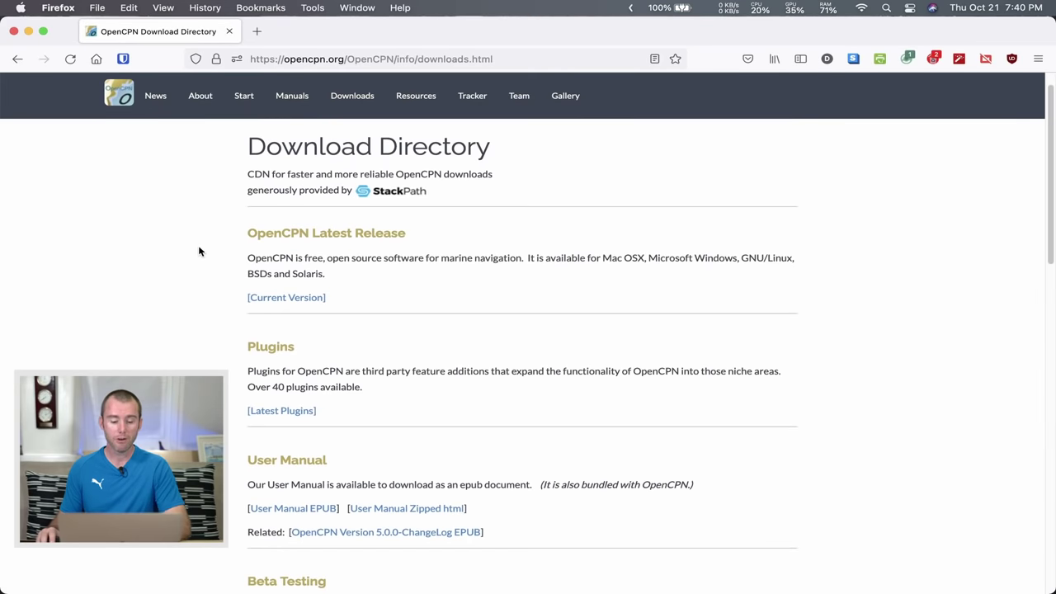
click(299, 305)
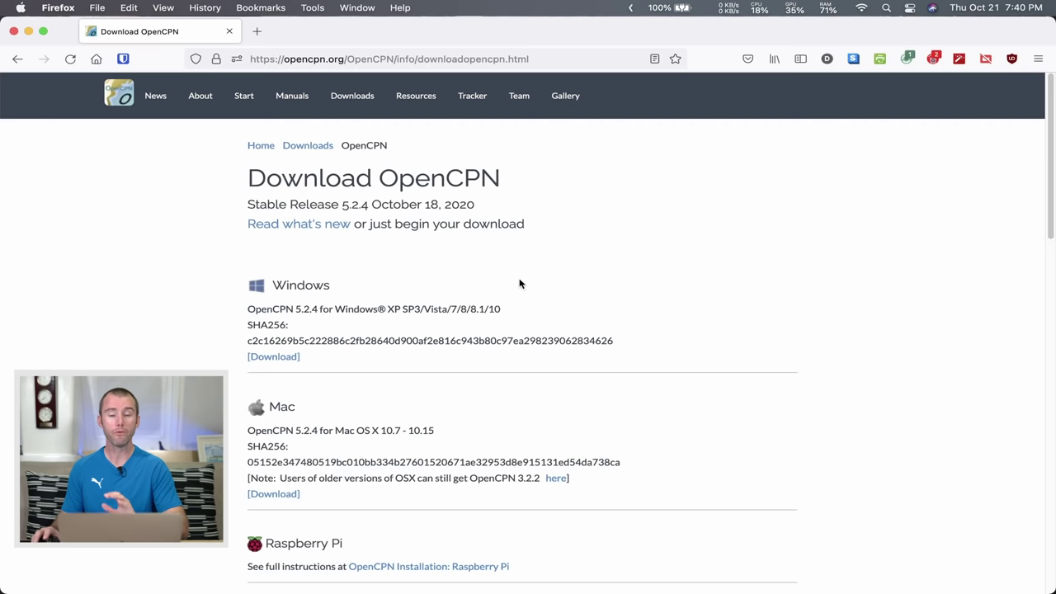
Step: Download the Mac installer package OpenCPN_5.2.4+1.6b314e6.pkg and save the file
scroll(519, 284, down, 1)
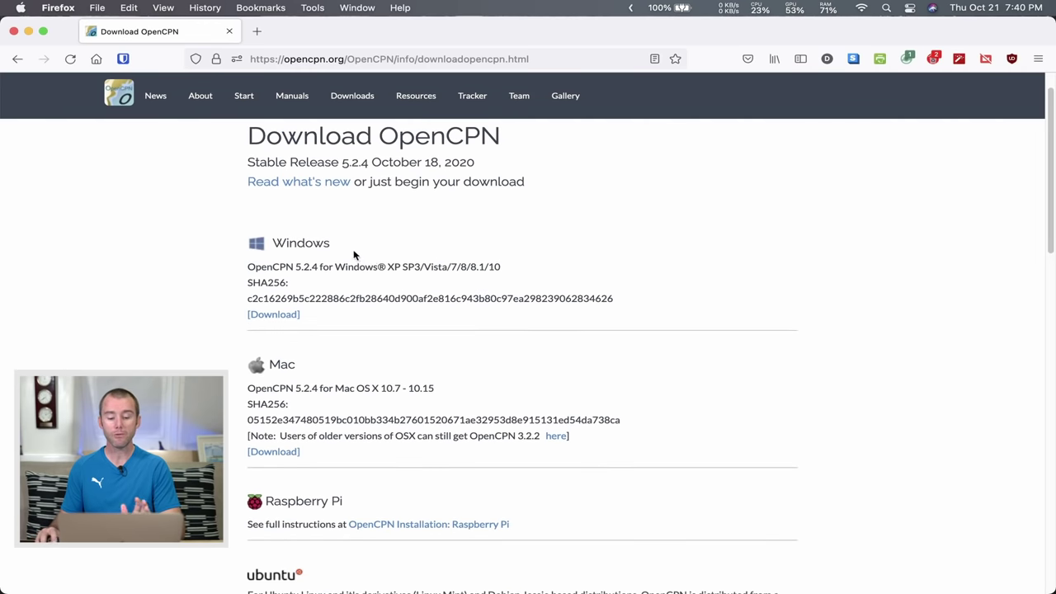
scroll(293, 383, down, 4)
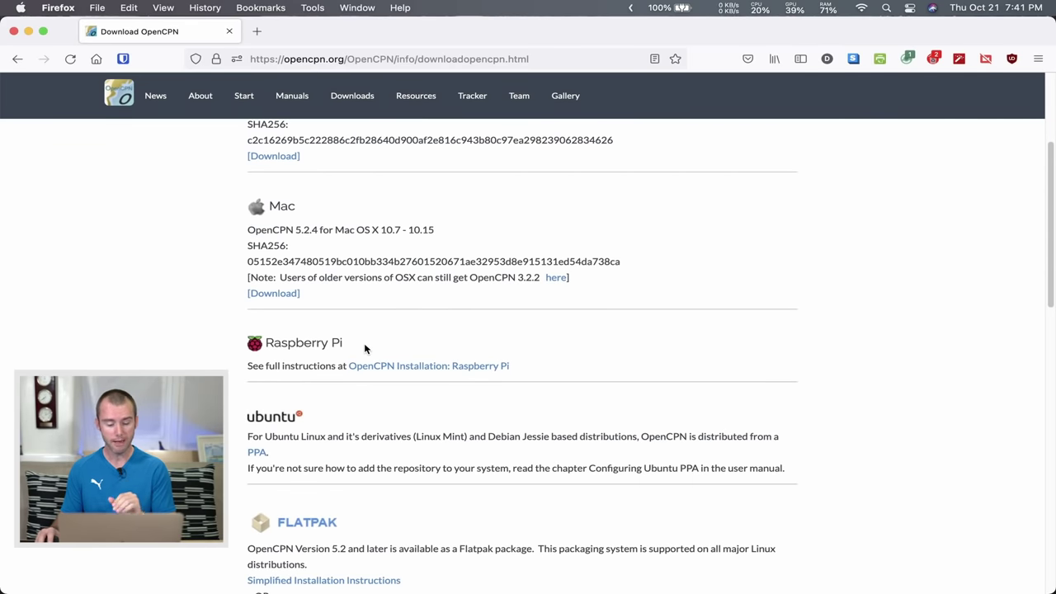
scroll(328, 380, down, 1)
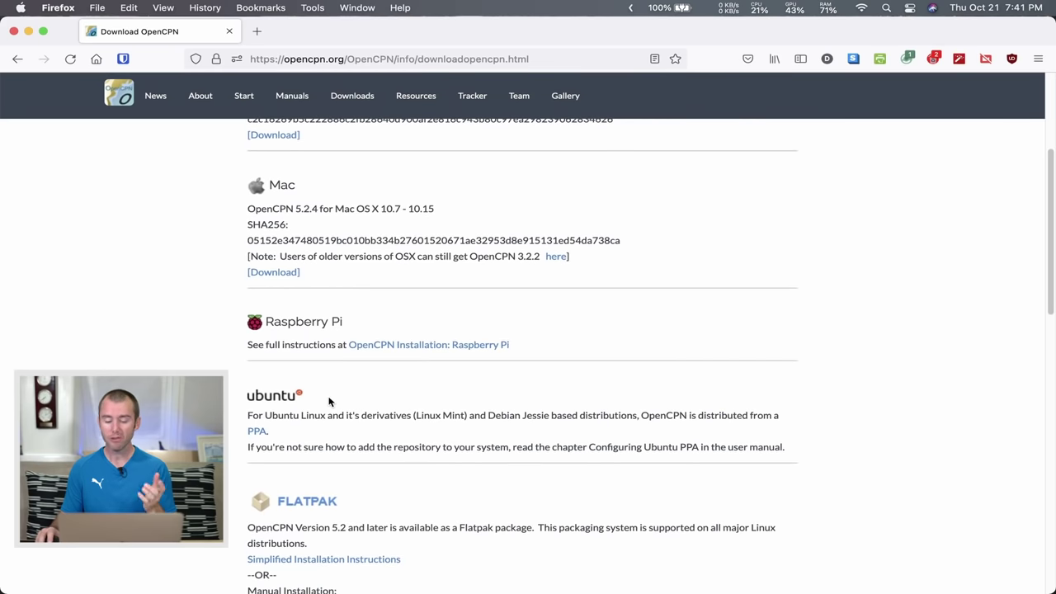
scroll(328, 402, up, 2)
scroll(328, 402, up, 1)
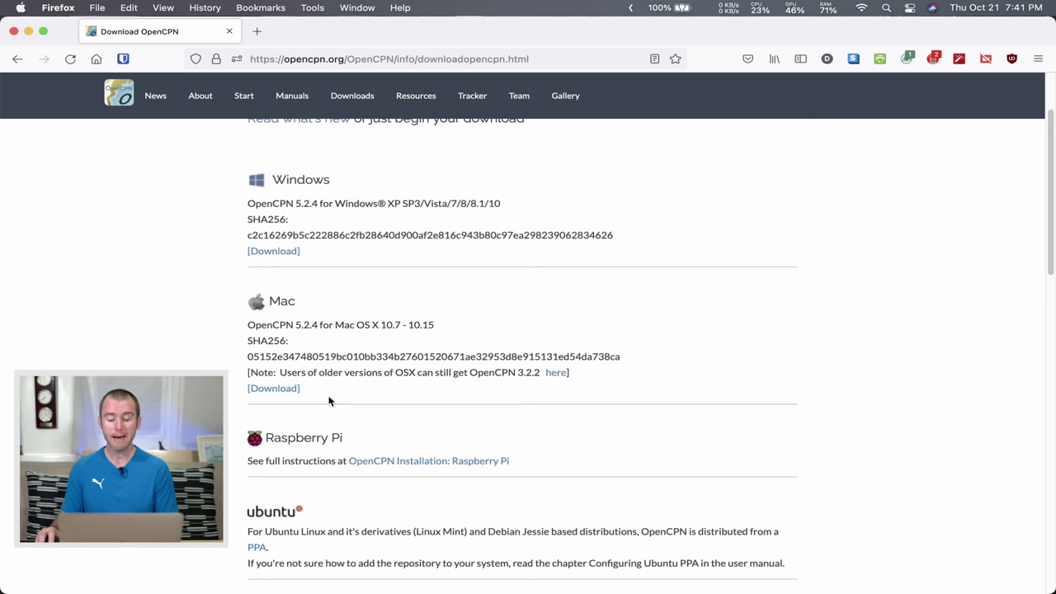
click(292, 393)
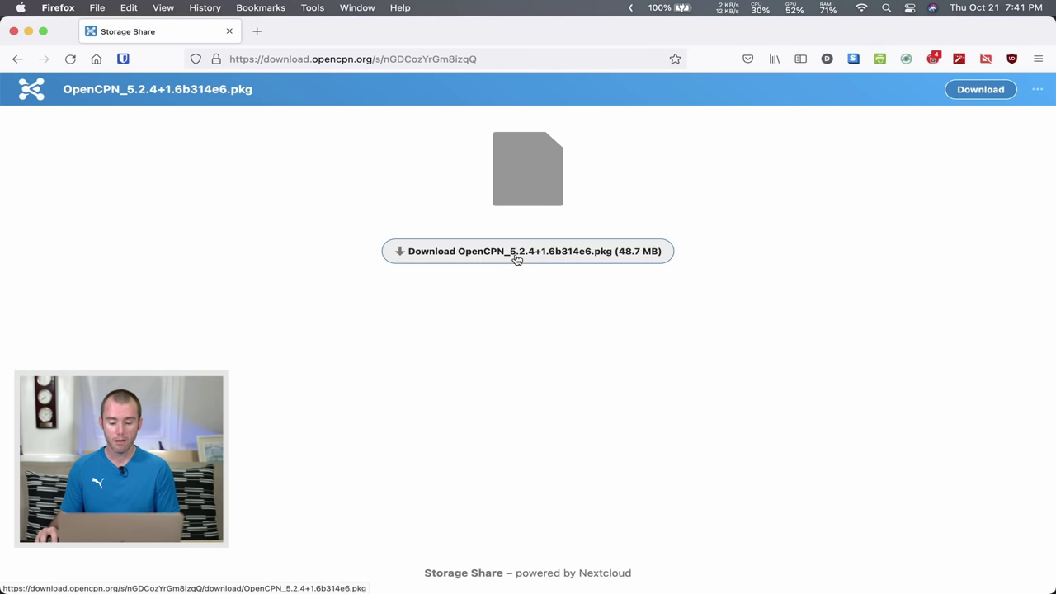
click(517, 256)
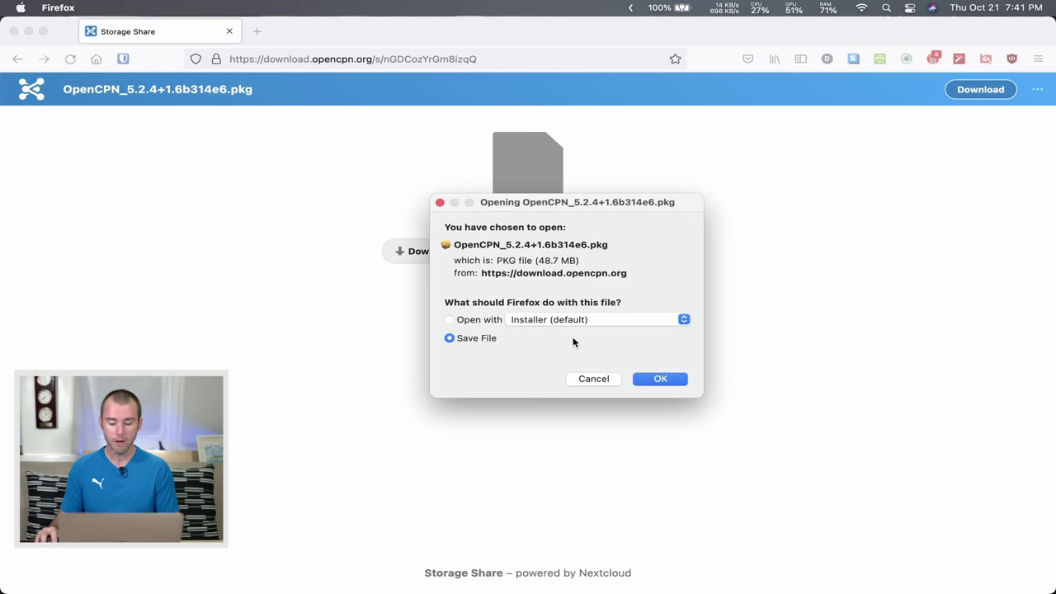
click(659, 380)
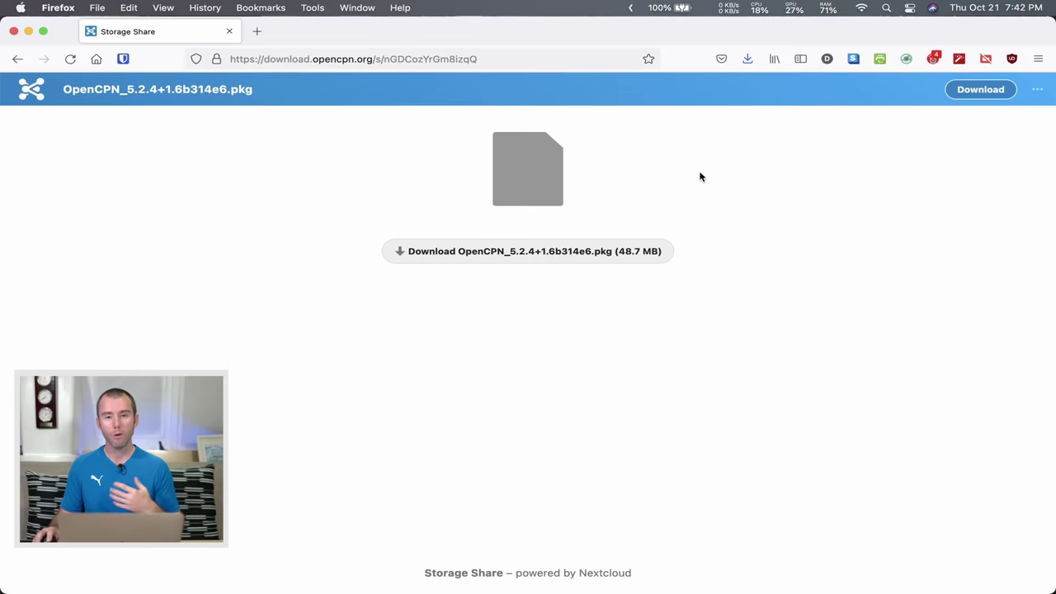
Step: Go back to the OpenCPN site and open the Getting Started section of the online User Manual
click(12, 62)
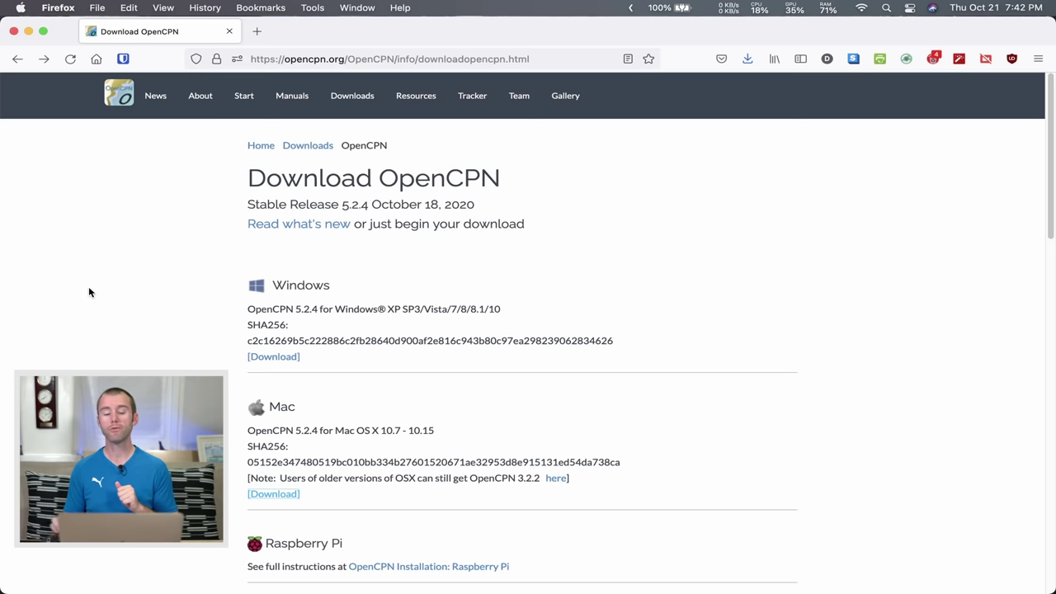
click(292, 97)
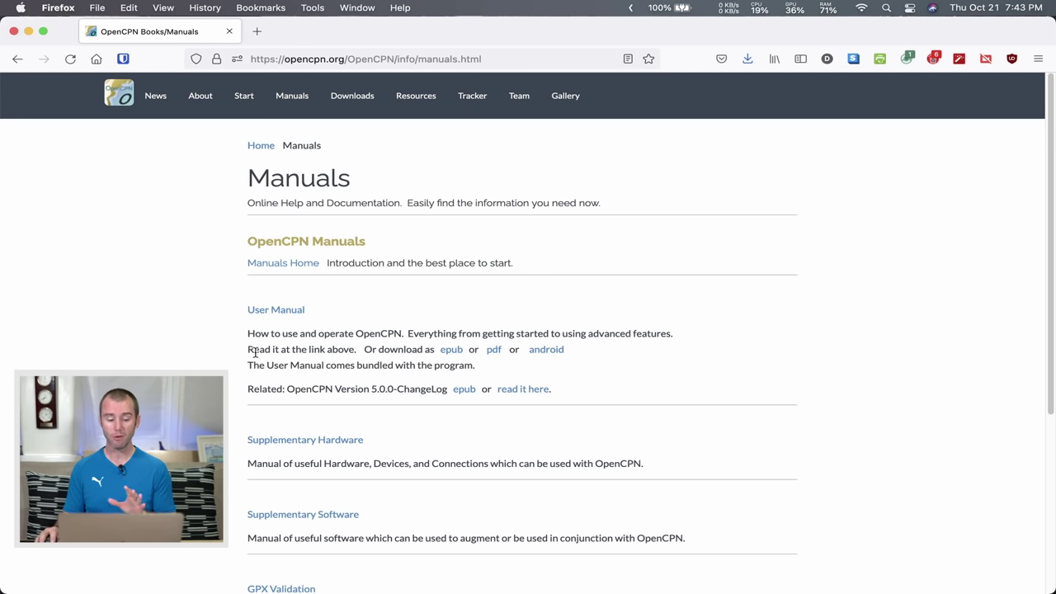
click(275, 312)
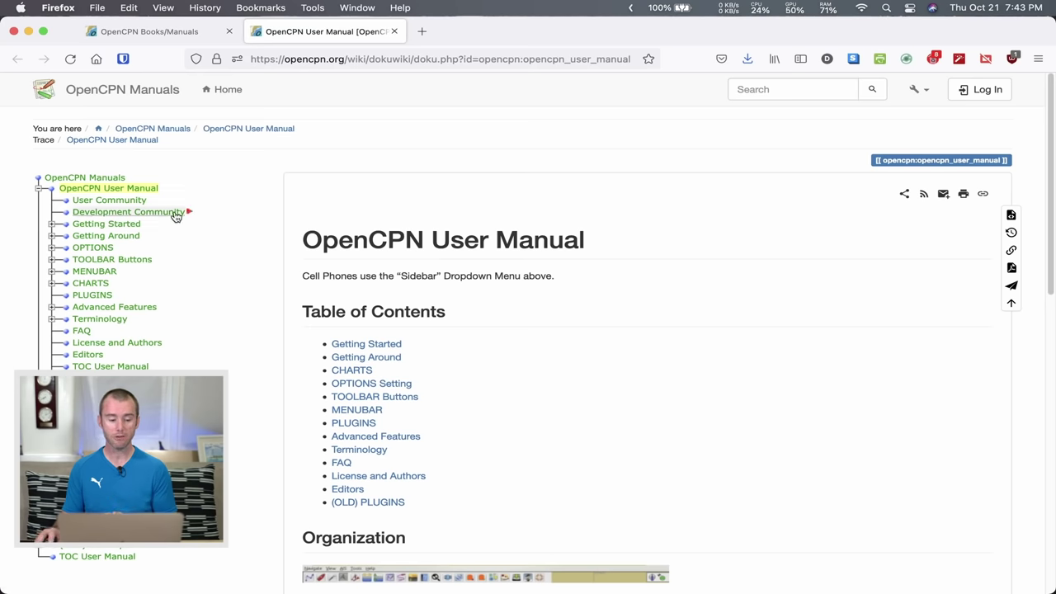
click(132, 226)
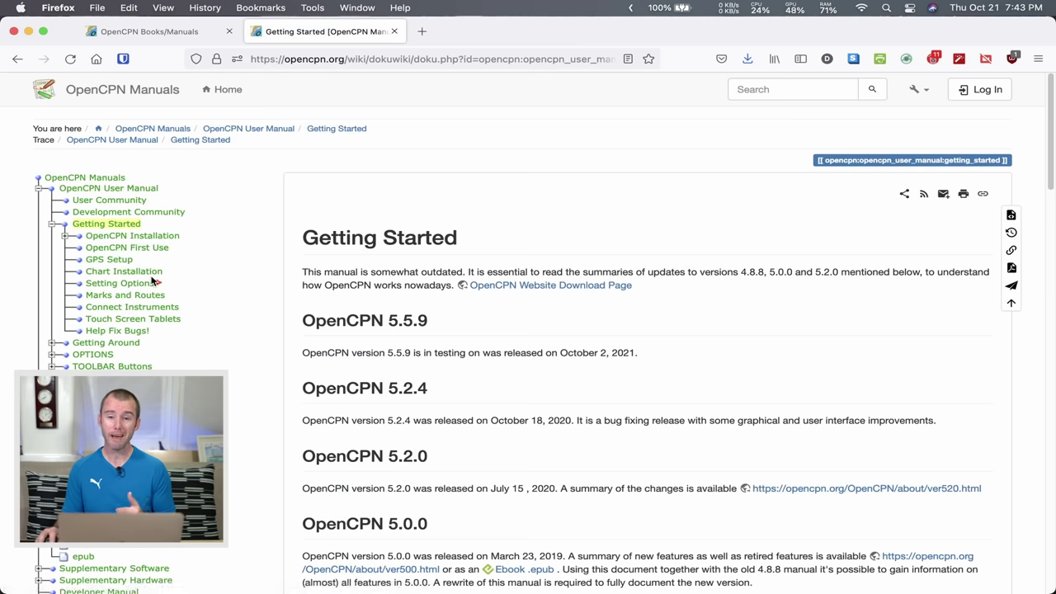
Step: Open the manual's Advanced Features section and look through its list of topics
scroll(212, 347, down, 1)
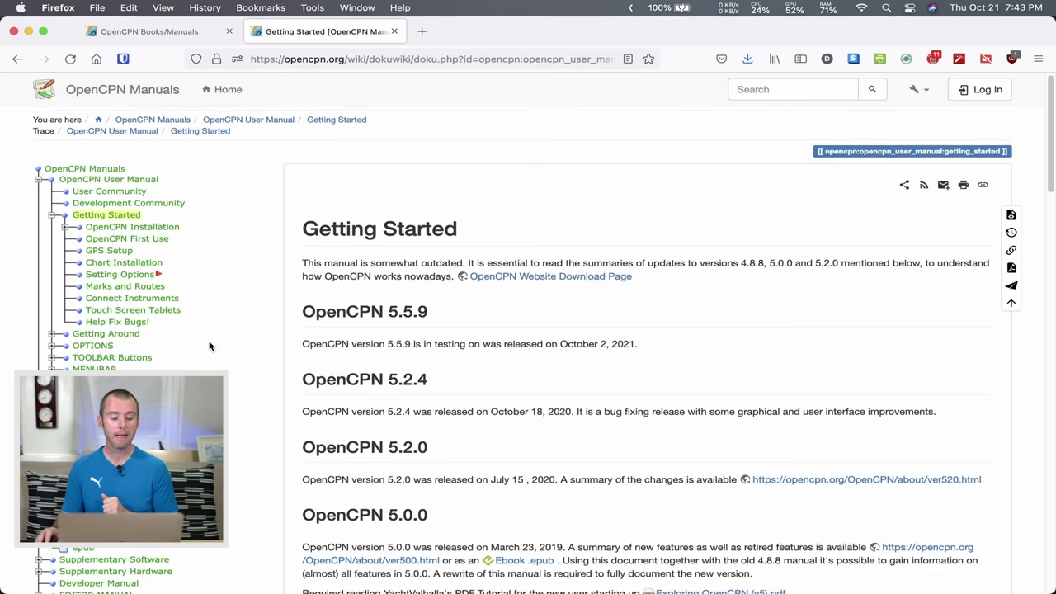
scroll(115, 363, down, 1)
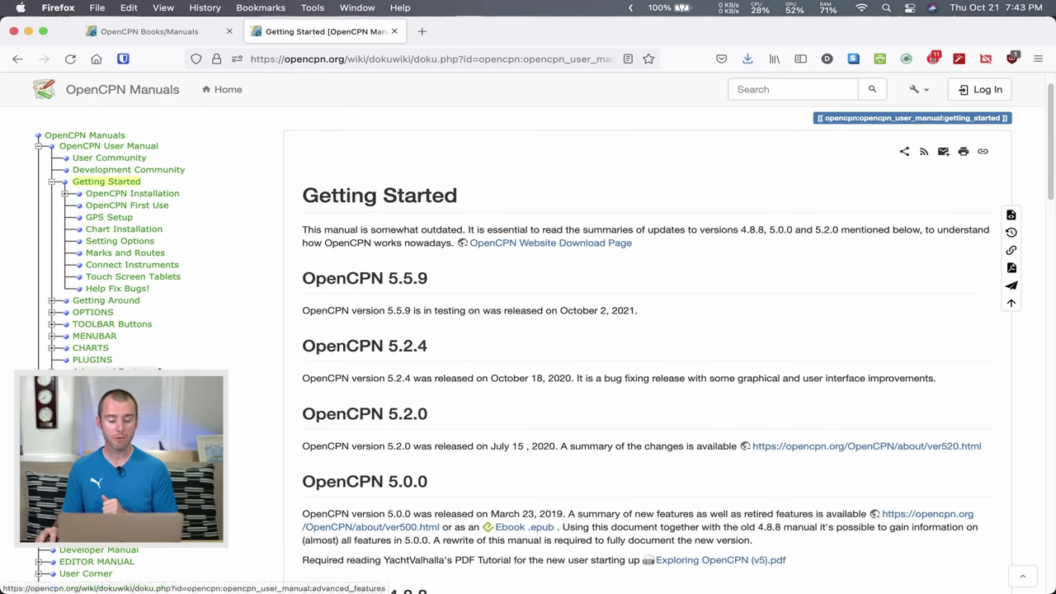
click(115, 368)
scroll(193, 365, down, 4)
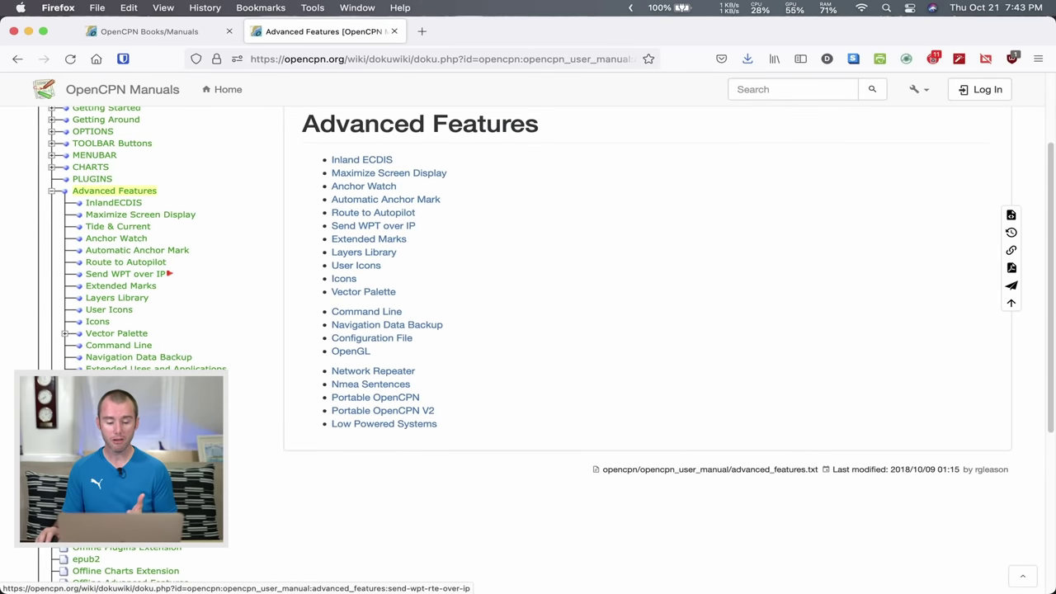
scroll(193, 365, down, 1)
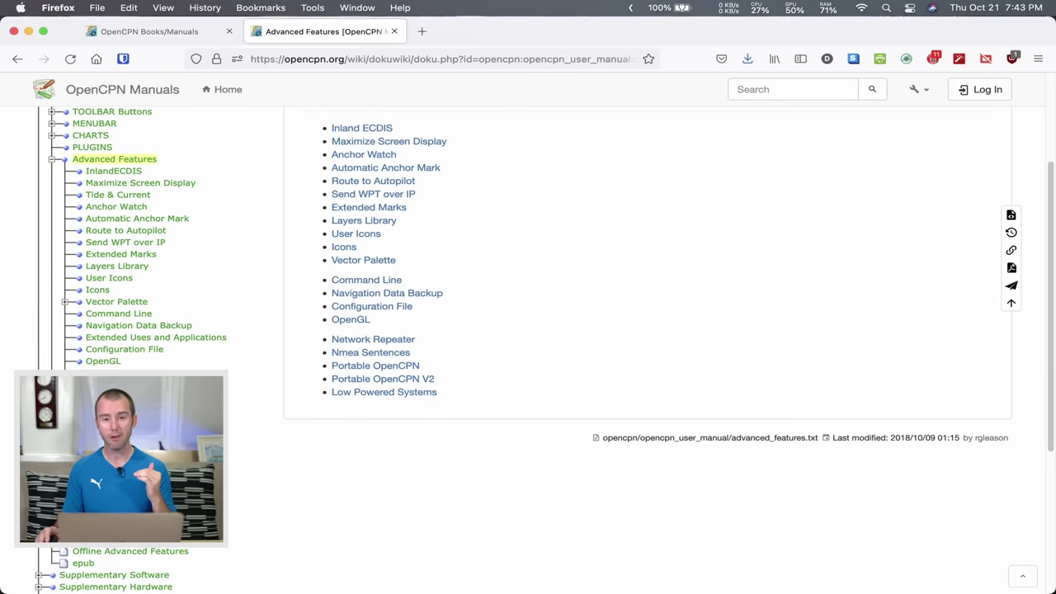
scroll(243, 206, up, 5)
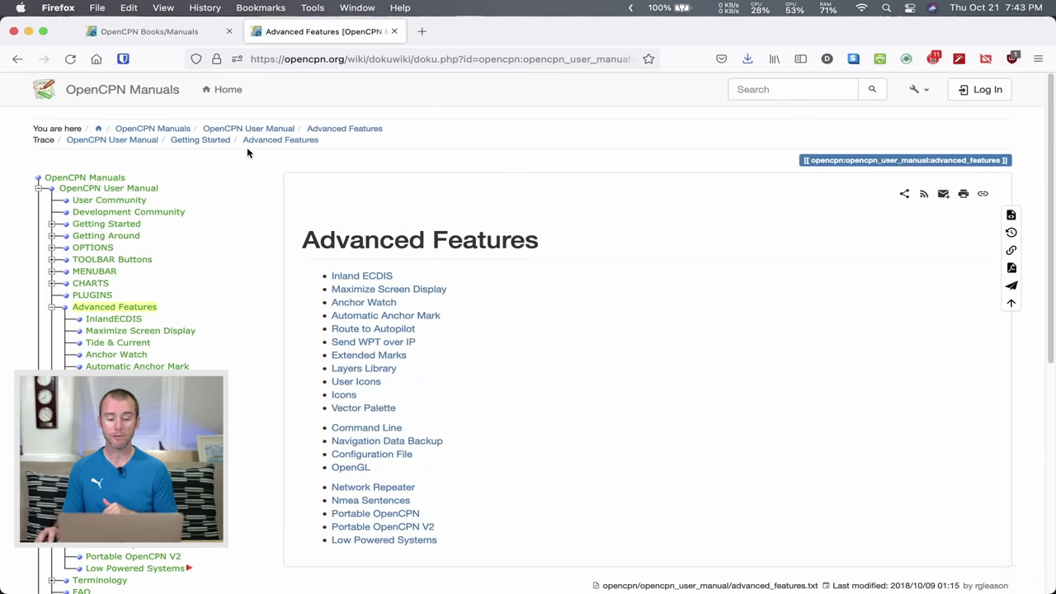
Step: Return to the OpenCPN site and open the OpenCPN Forum from its Resources page
click(168, 35)
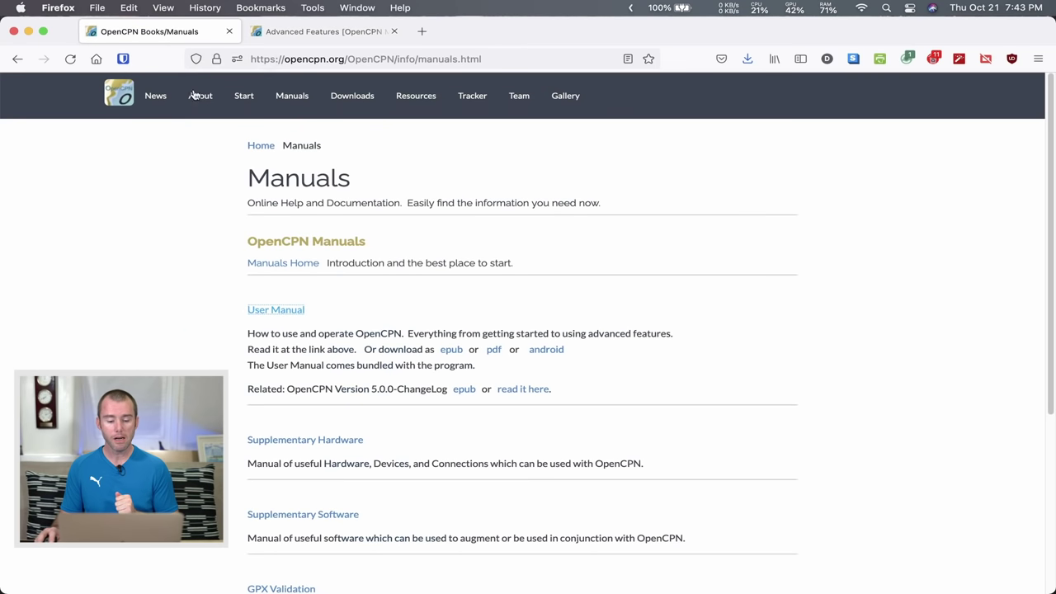
click(431, 98)
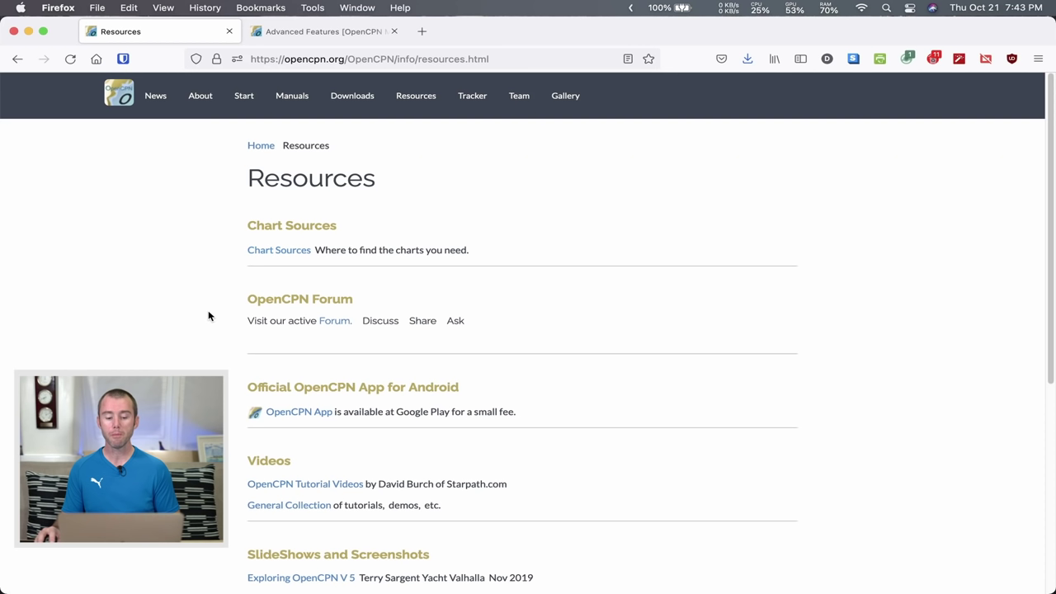
click(338, 322)
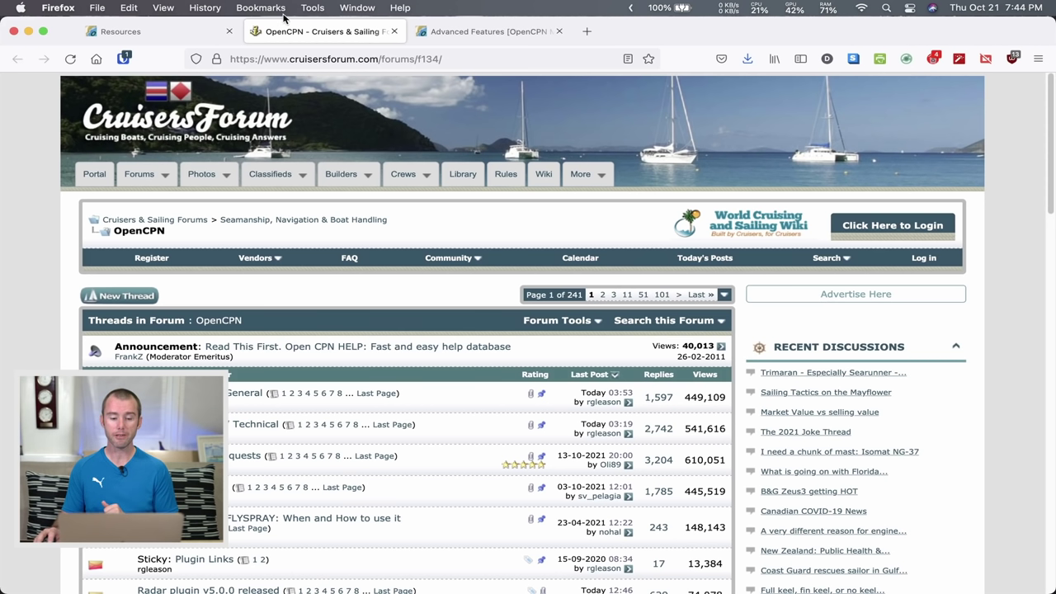
Step: Switch back to the Resources page and look over the remaining resources
click(161, 34)
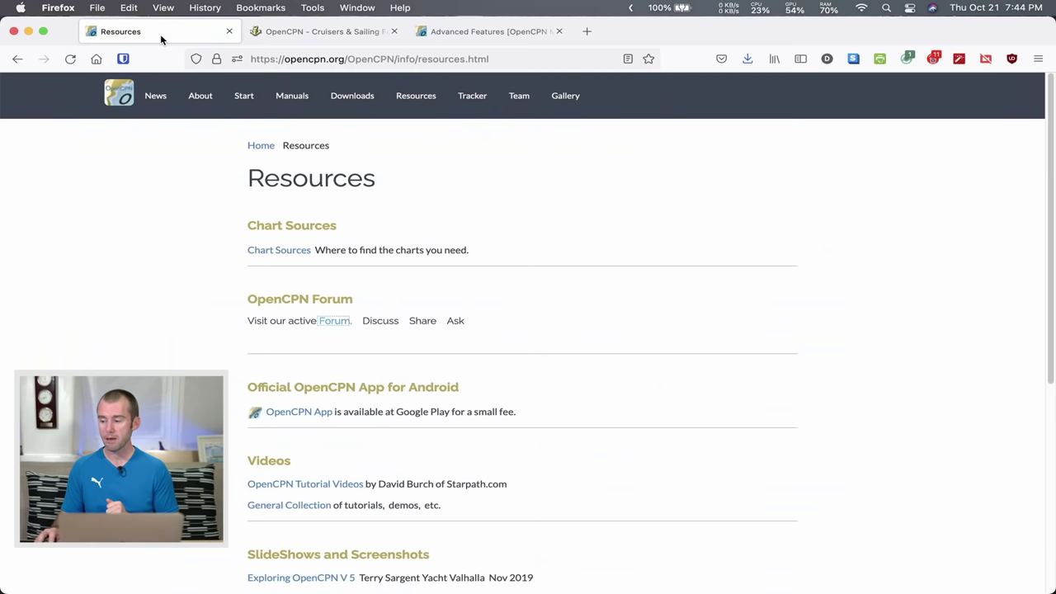
scroll(277, 376, down, 1)
scroll(522, 346, down, 3)
scroll(522, 347, up, 3)
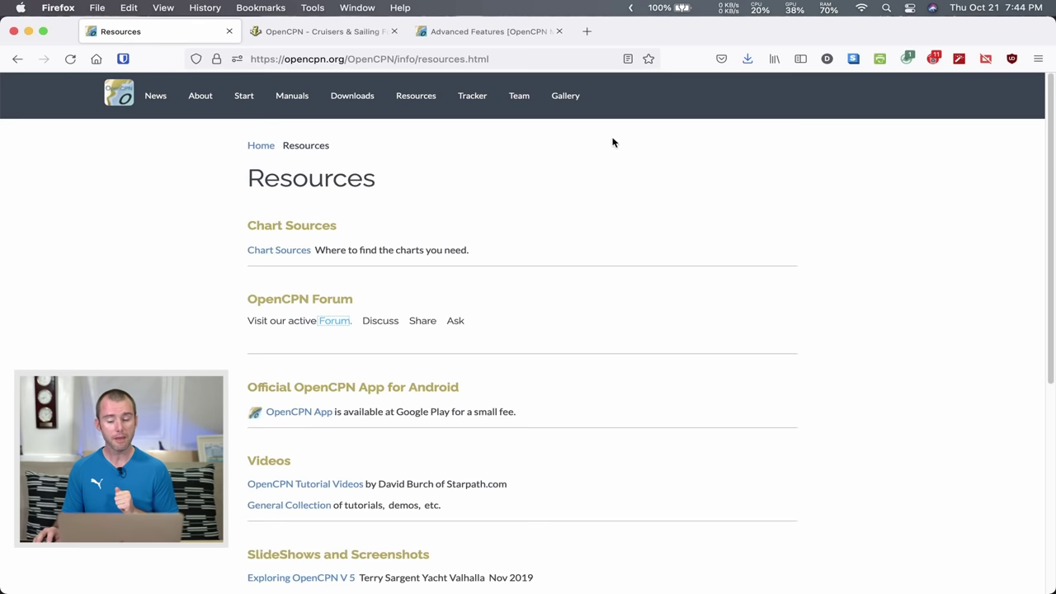
Step: Try to open the downloaded OpenCPN_5.2.4+1.6b314e6.pkg and dismiss the alert
click(747, 59)
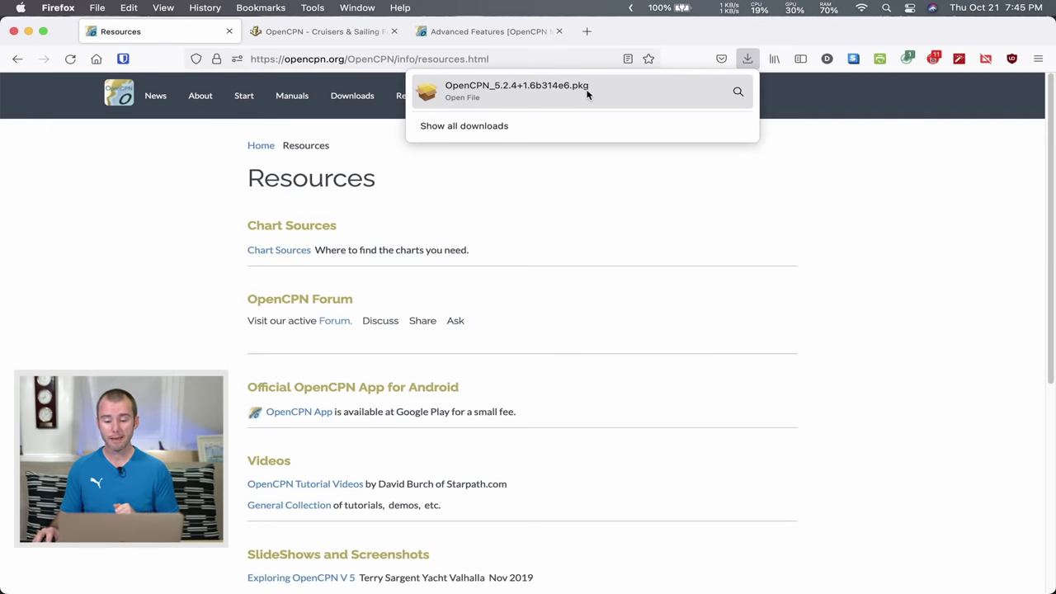
click(588, 92)
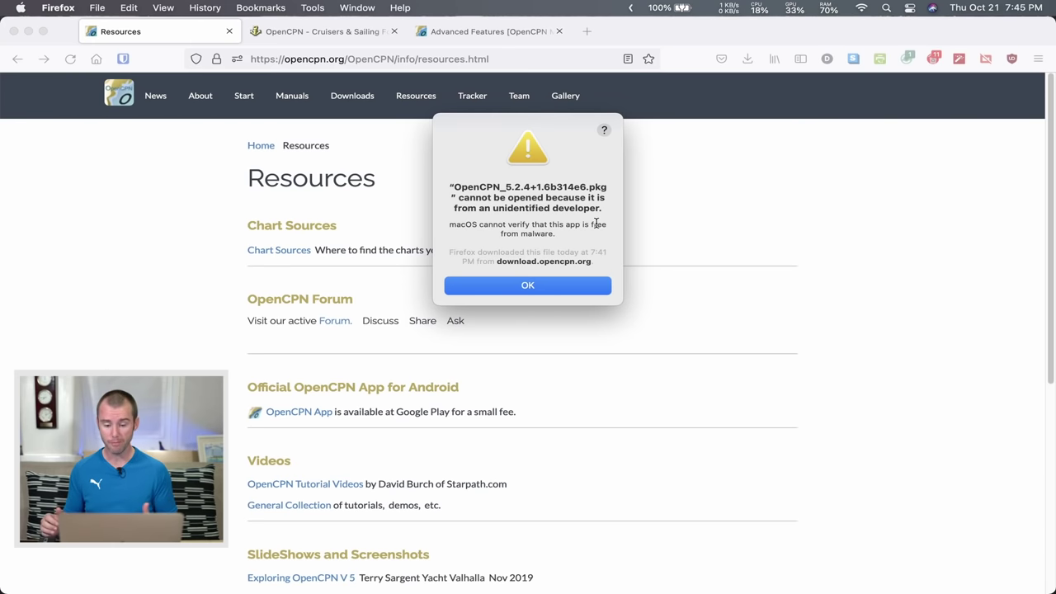
click(529, 289)
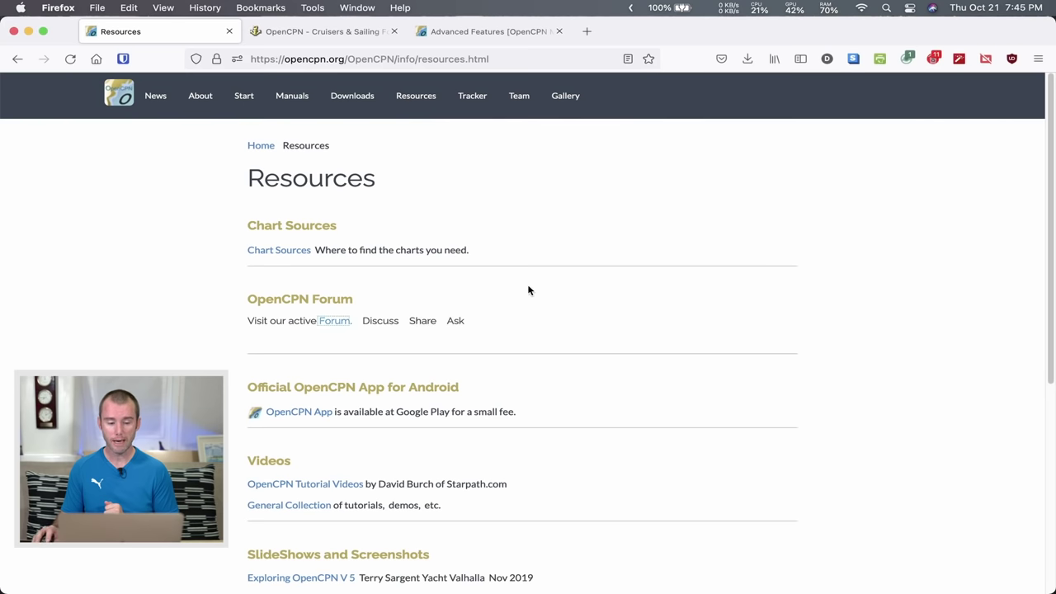
Step: Switch to System Preferences and allow the blocked OpenCPN package to open anyway under Security & Privacy, launching its installer
click(22, 9)
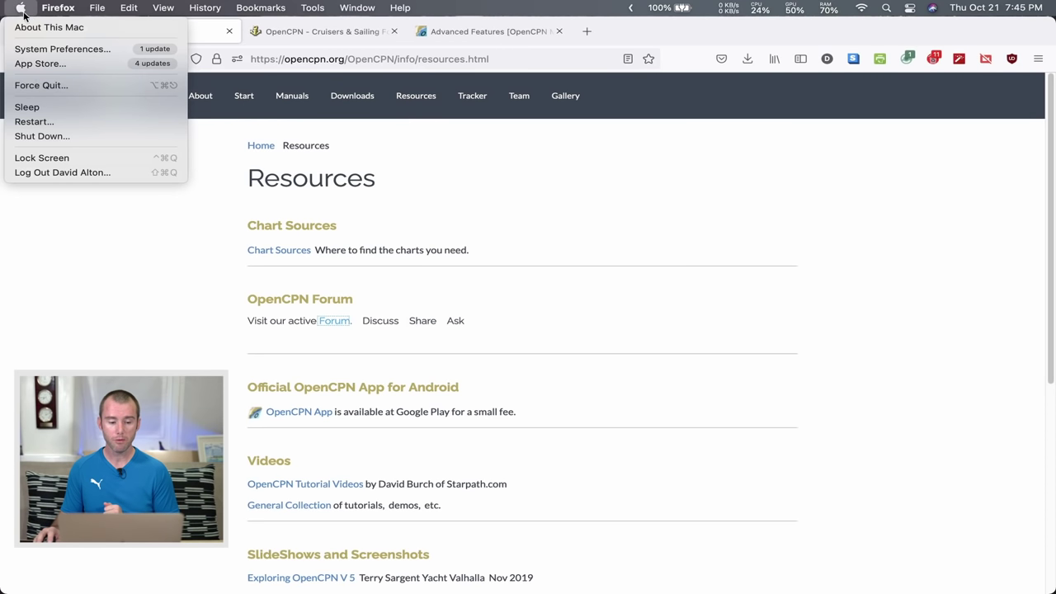
click(55, 49)
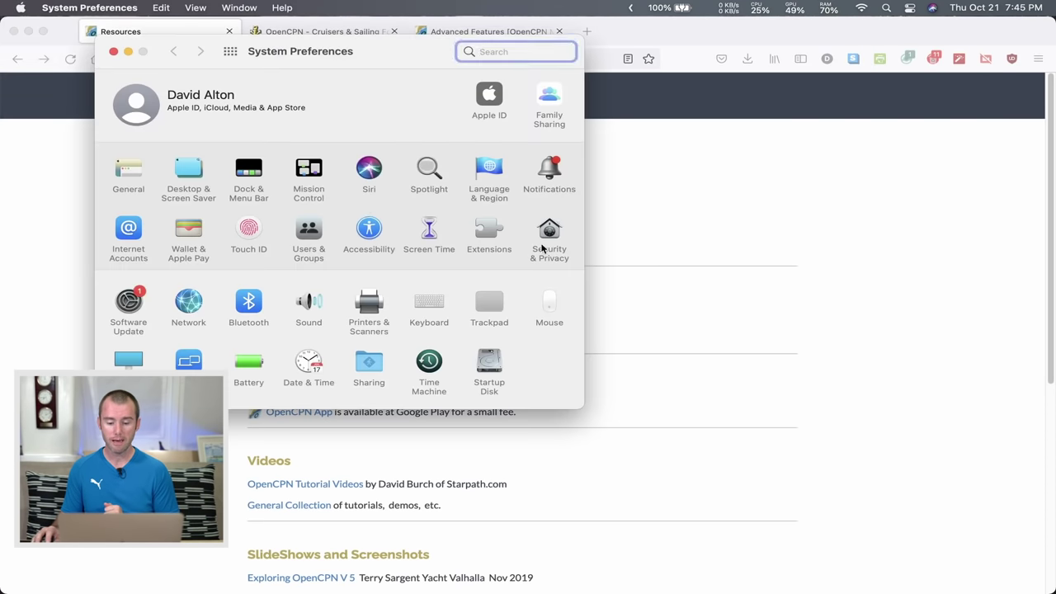
click(550, 236)
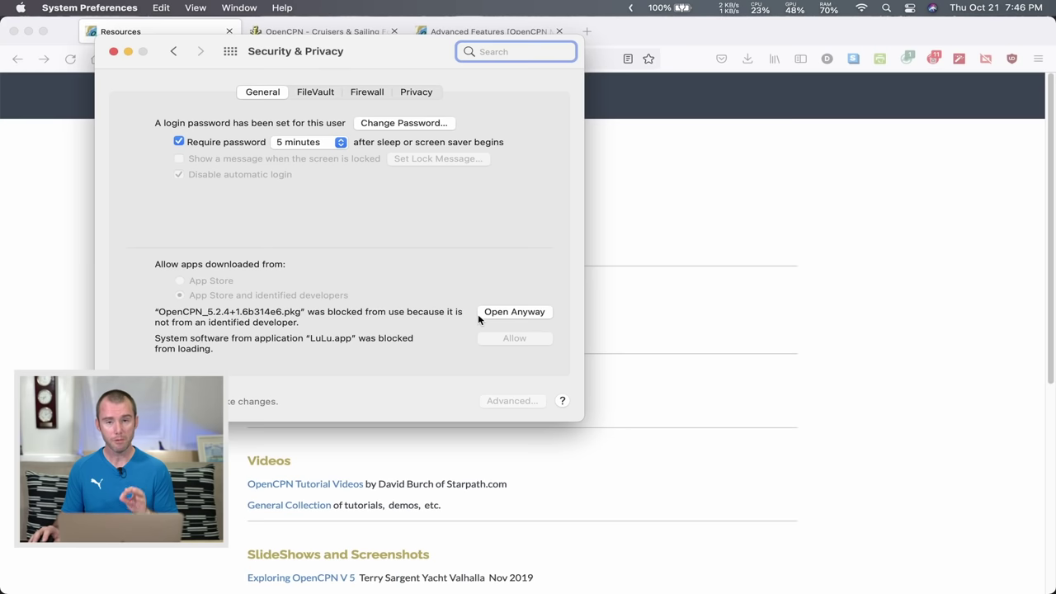
click(521, 318)
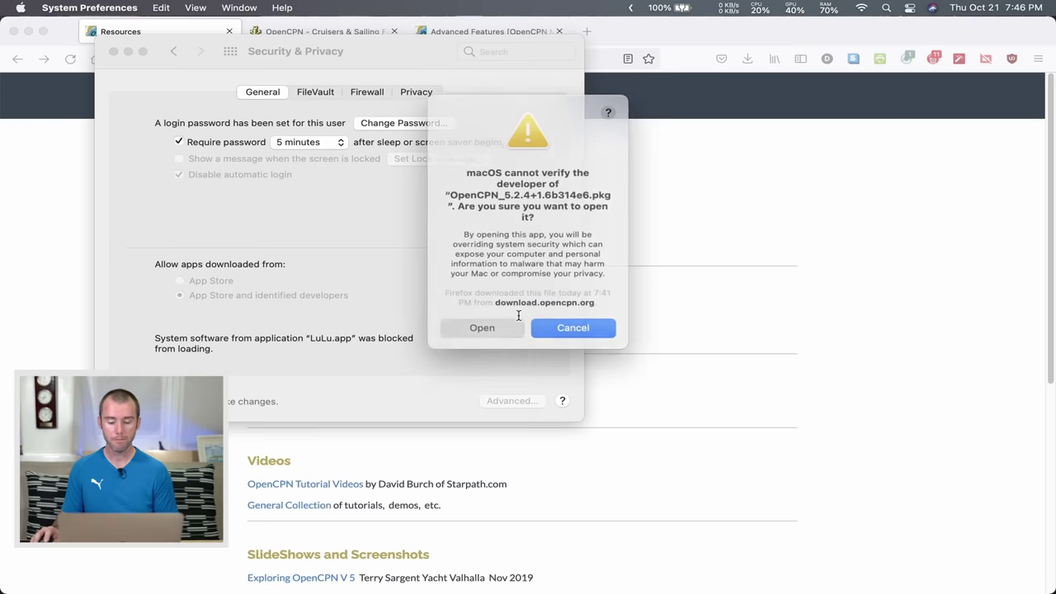
click(483, 323)
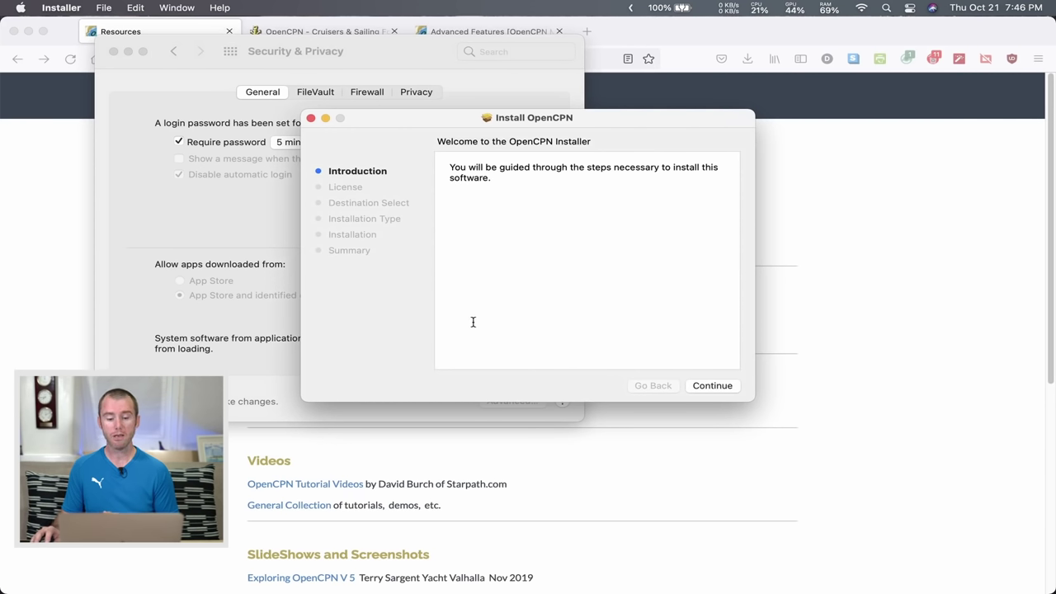
Step: Proceed past the OpenCPN installer's introduction and agree to the GNU General Public License terms
click(713, 386)
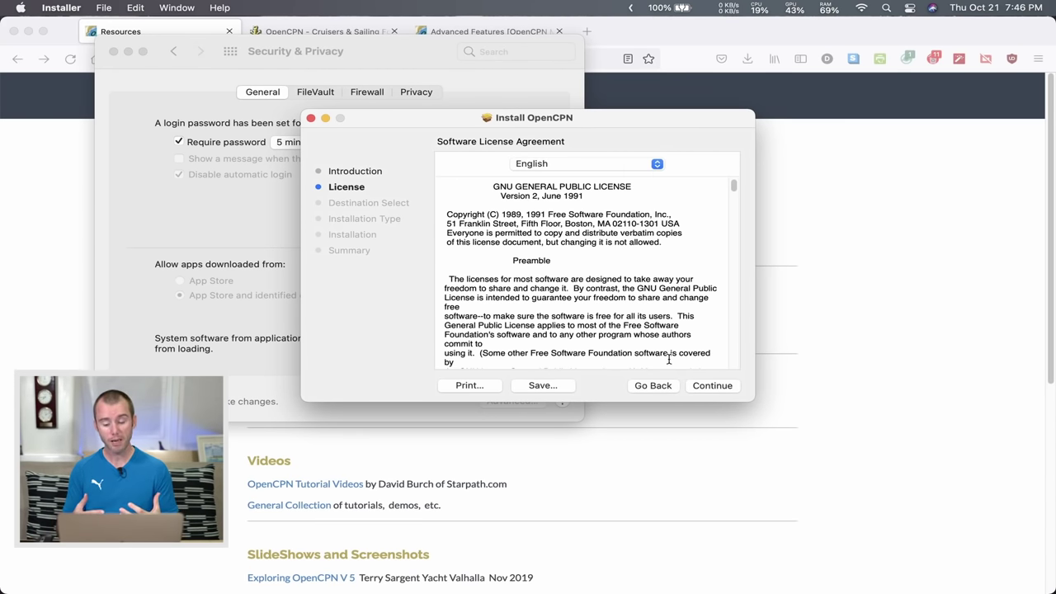
click(713, 385)
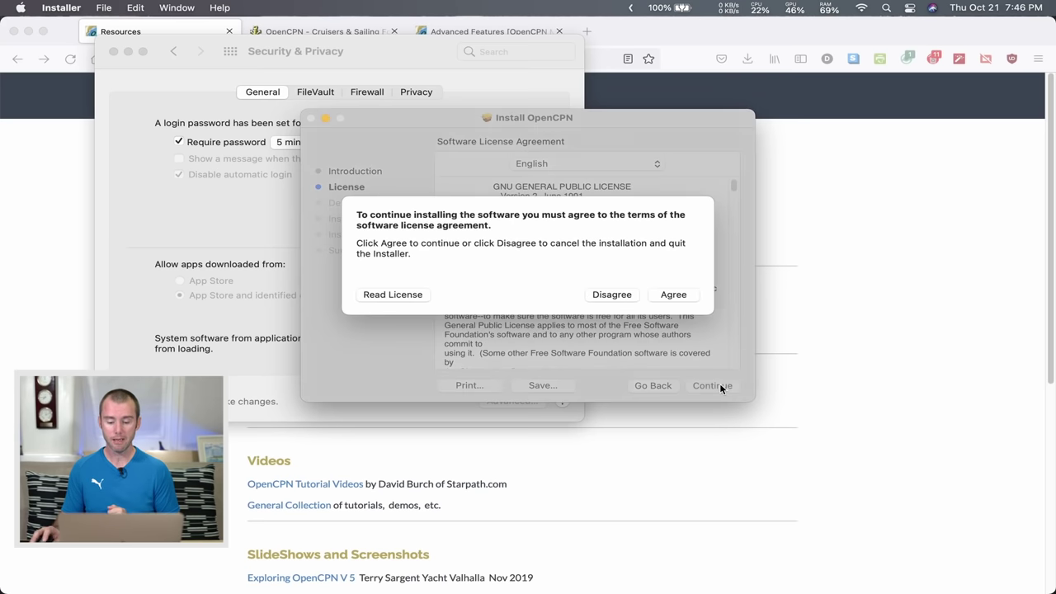
click(683, 299)
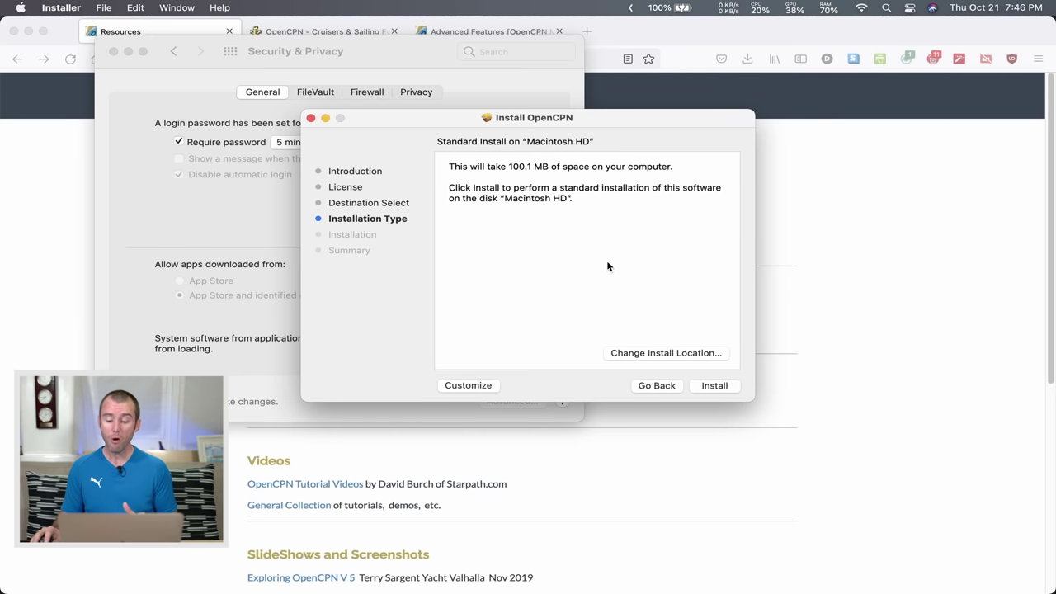
Step: Start the standard installation on Macintosh HD and authorize it with the account password
click(715, 388)
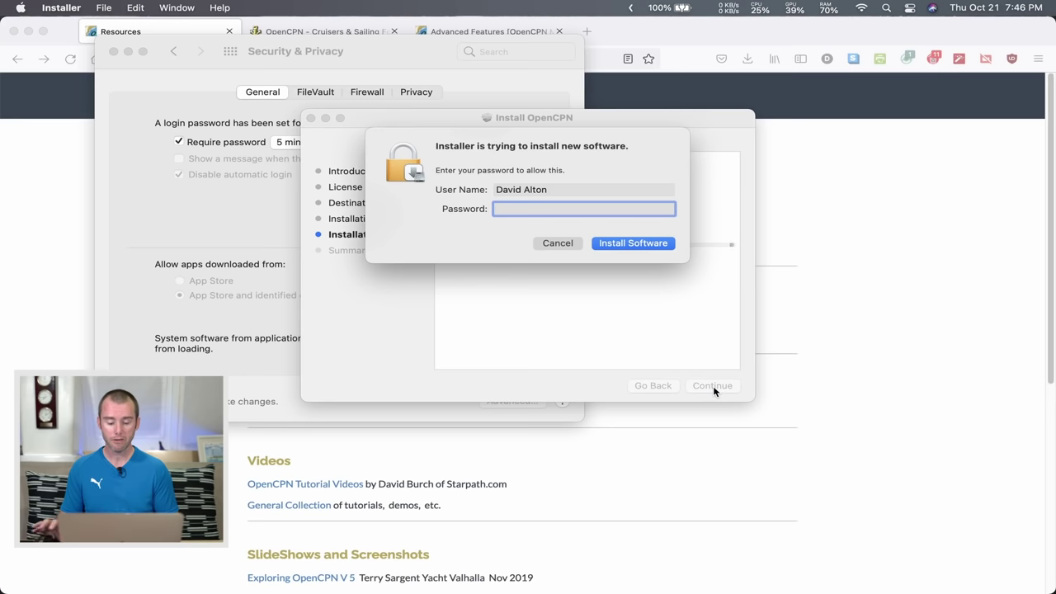
text(••••••)
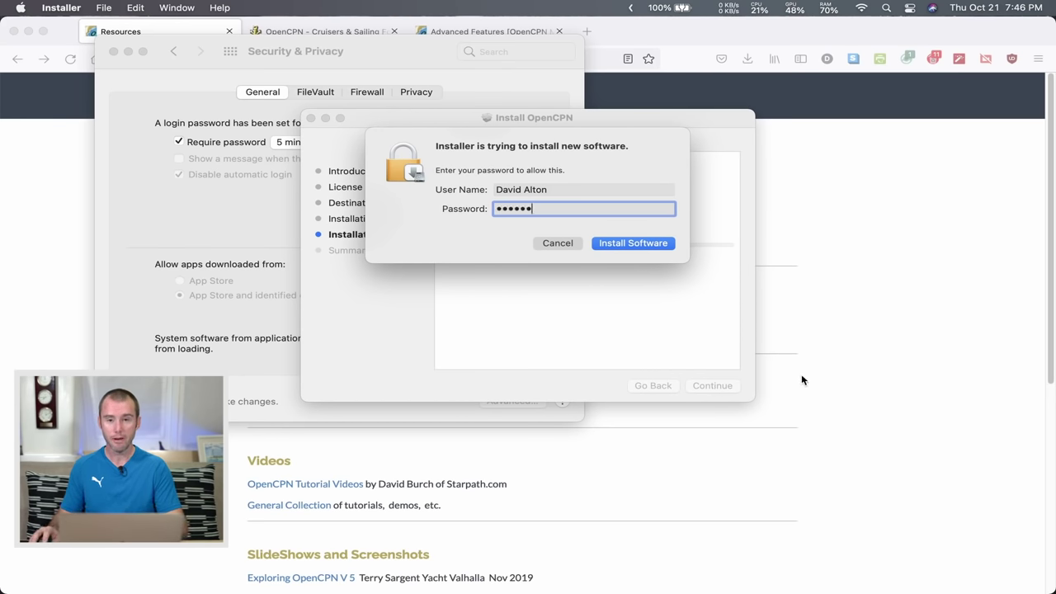
click(631, 245)
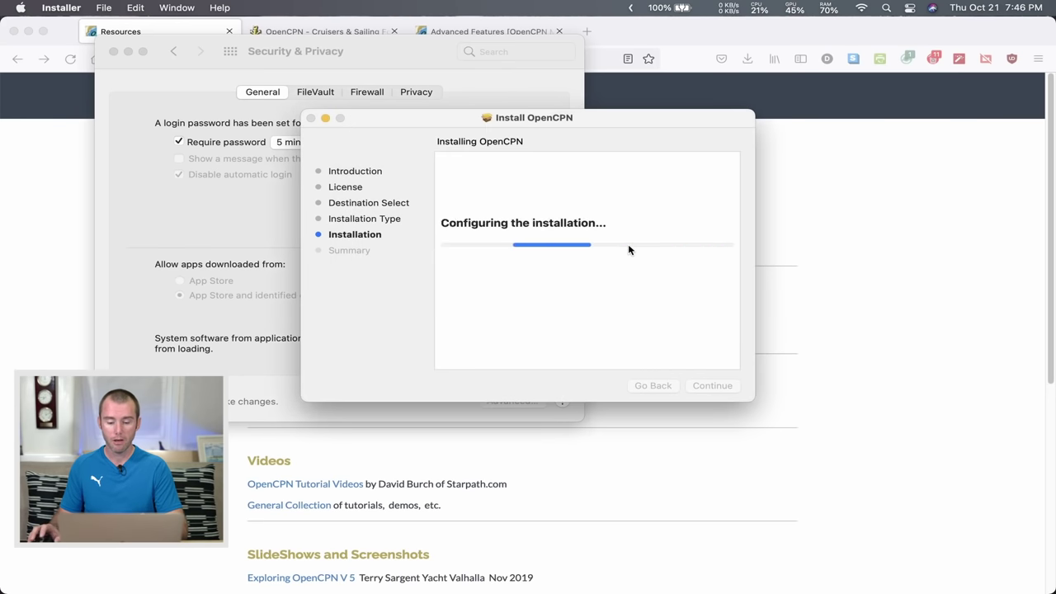
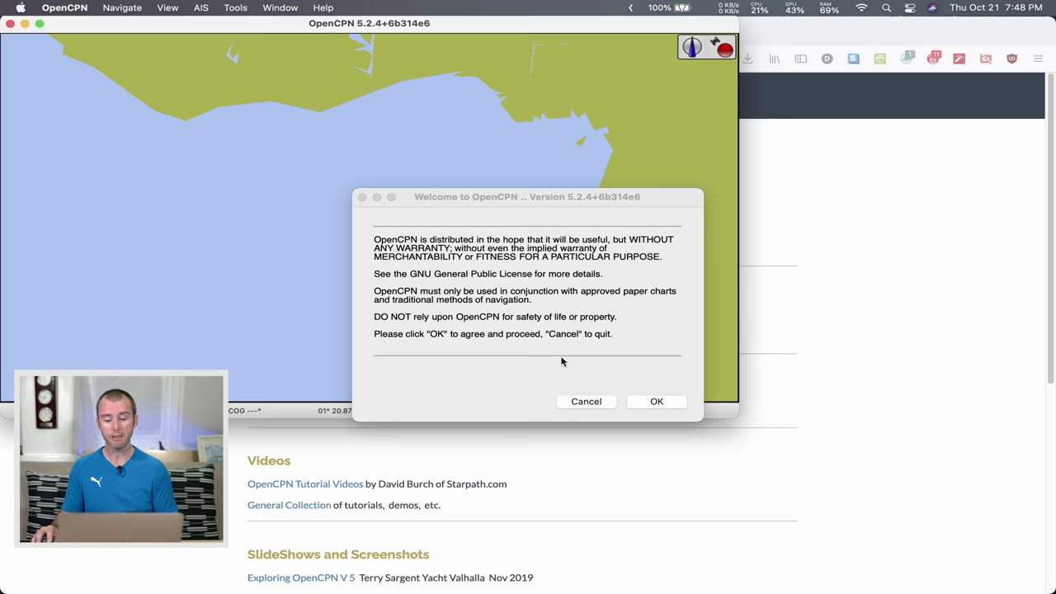
Step: Accept the OpenCPN welcome disclaimer and enlarge the chart window to fill the screen
click(670, 402)
double_click(495, 23)
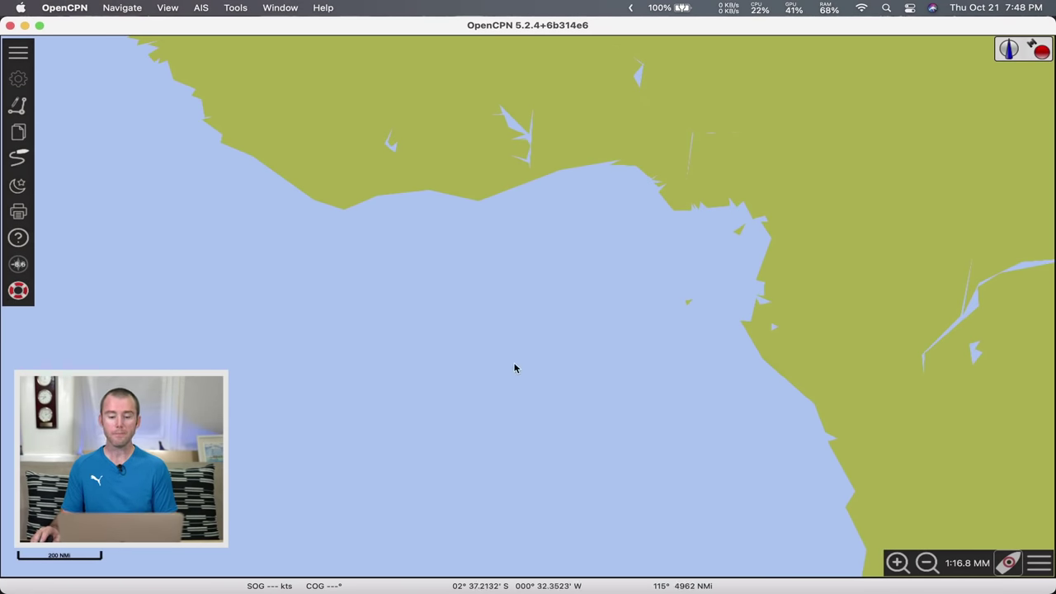
Step: Look over the built-in world base map across the continents, finishing on North America and the ship's location
drag(287, 247, 752, 478)
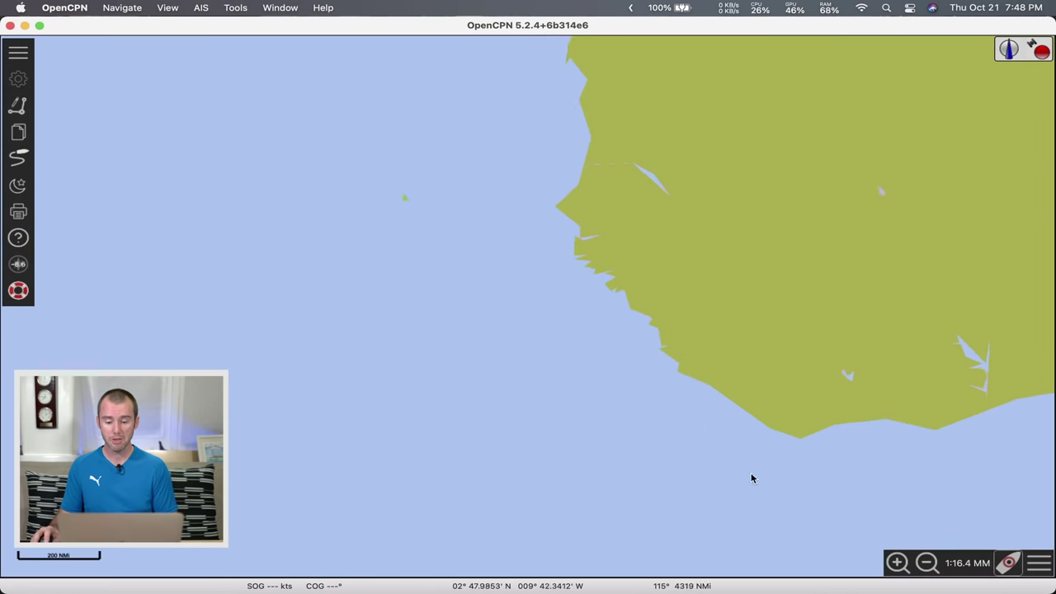
drag(418, 271, 608, 363)
scroll(337, 375, down, 2)
scroll(337, 375, down, 1)
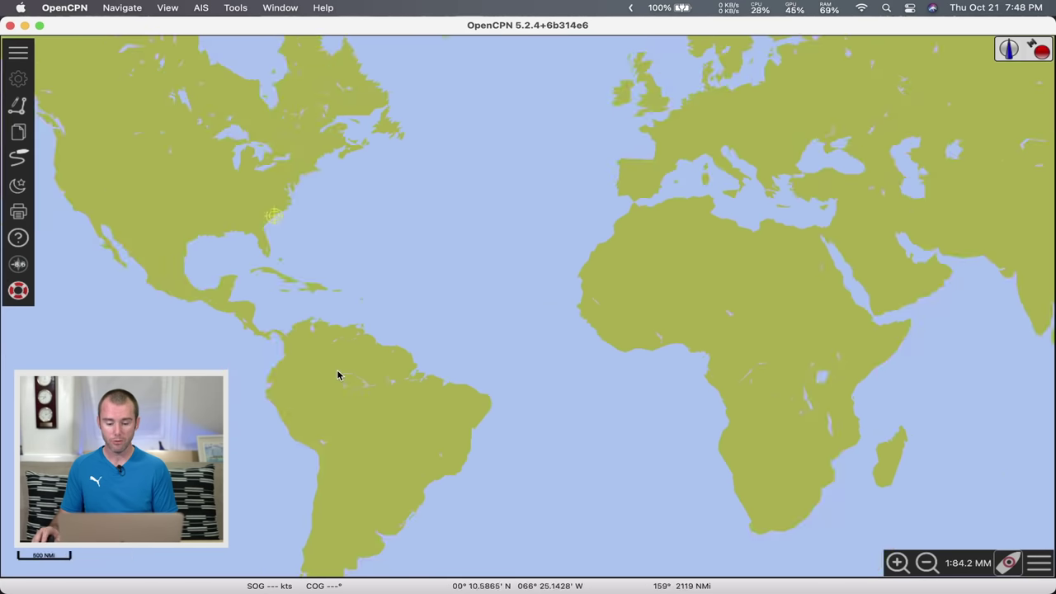
drag(743, 297, 455, 312)
drag(949, 314, 734, 316)
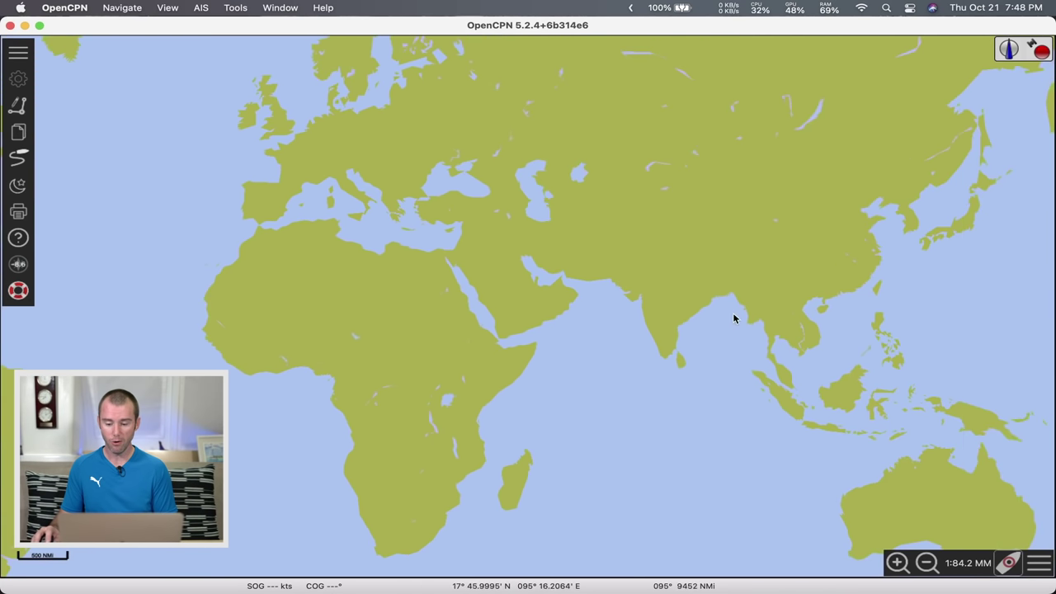
drag(826, 331, 585, 335)
drag(768, 313, 396, 297)
drag(710, 259, 416, 276)
drag(514, 236, 400, 264)
scroll(439, 254, up, 5)
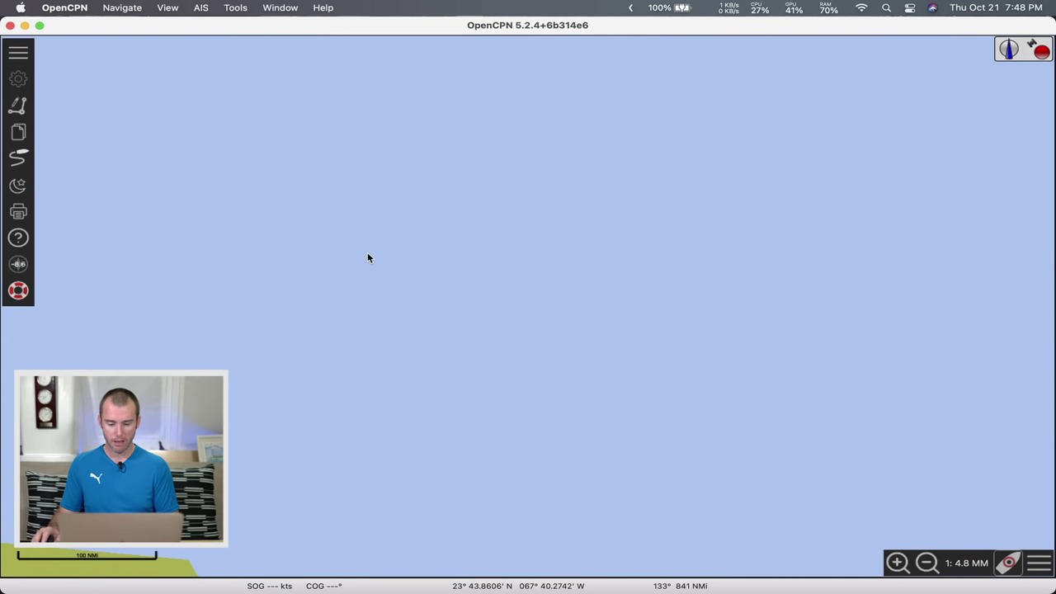
scroll(368, 258, down, 3)
drag(368, 258, 444, 331)
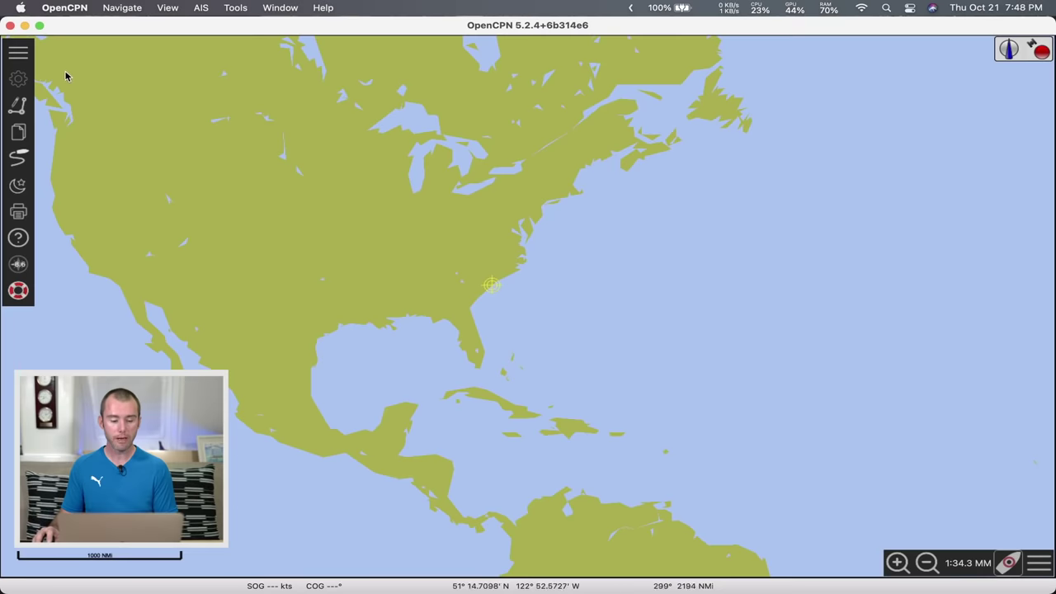
Step: Enable Zoom to Cursor and Smooth Panning / Zooming in the general display options, and open the display unit settings
click(15, 85)
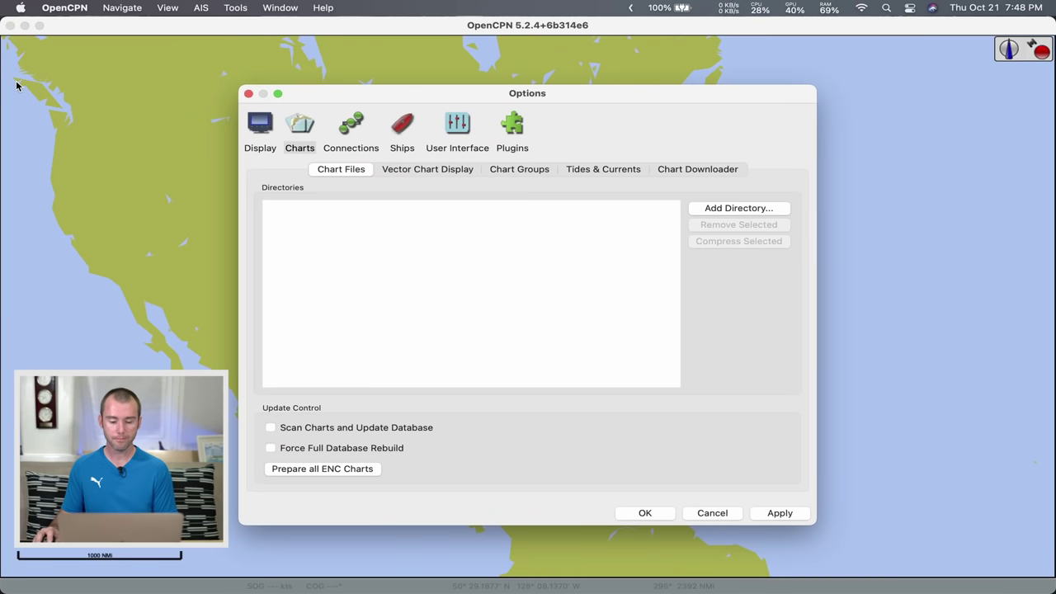
click(259, 130)
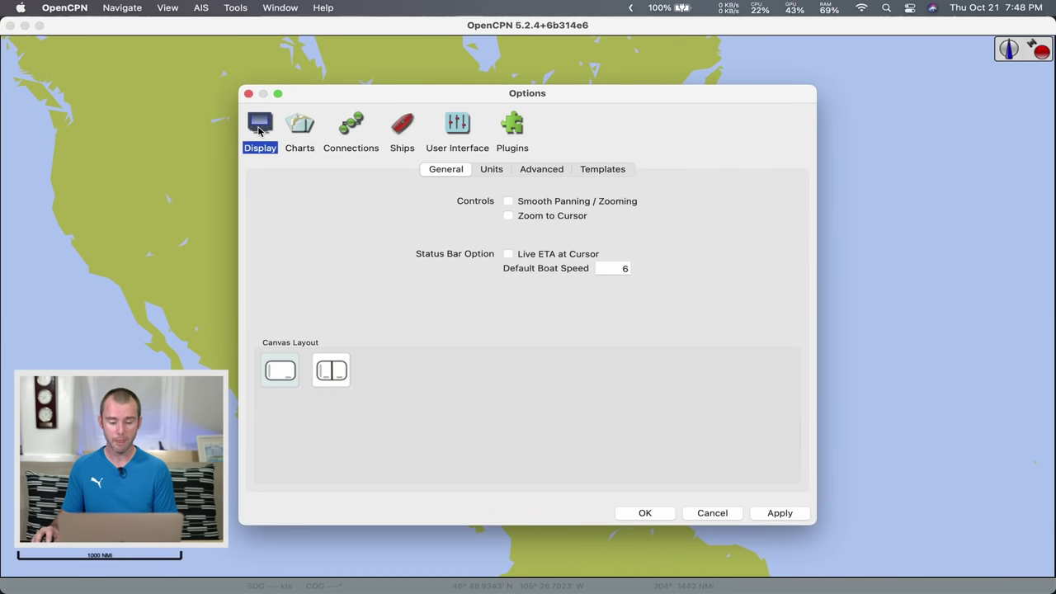
click(508, 216)
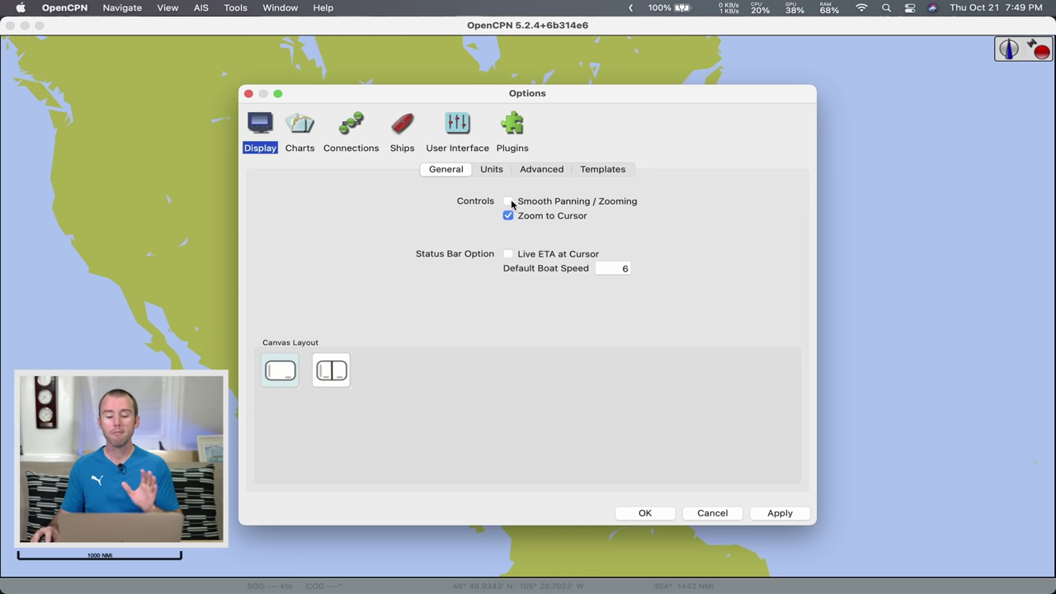
click(508, 202)
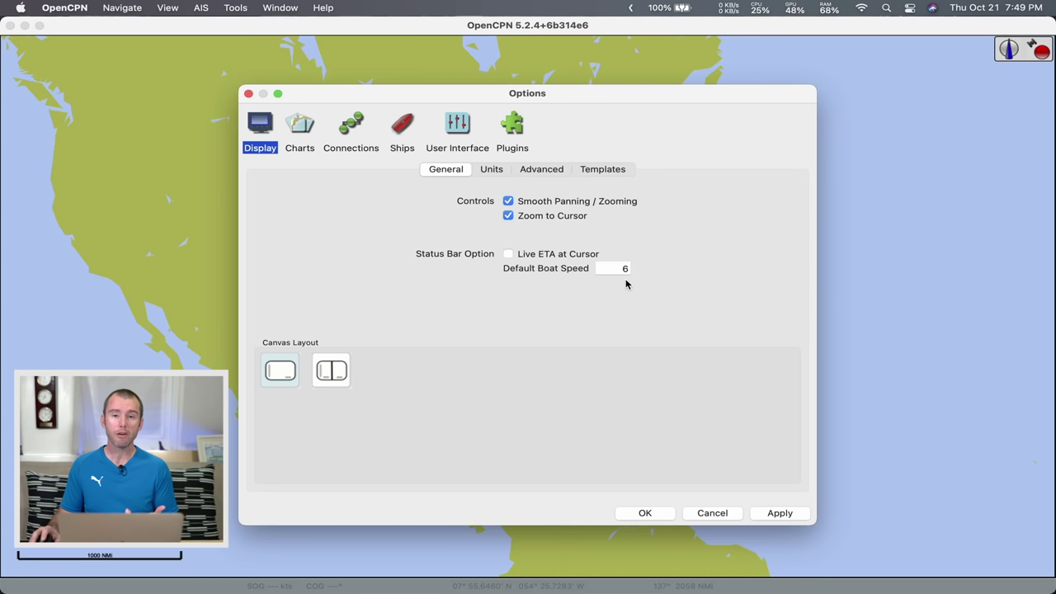
click(497, 173)
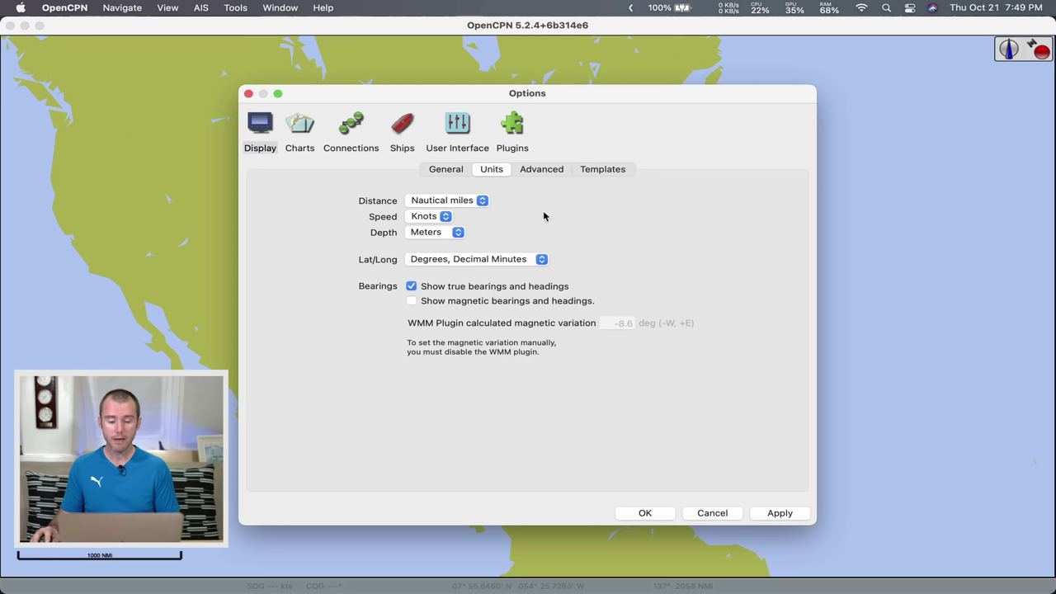
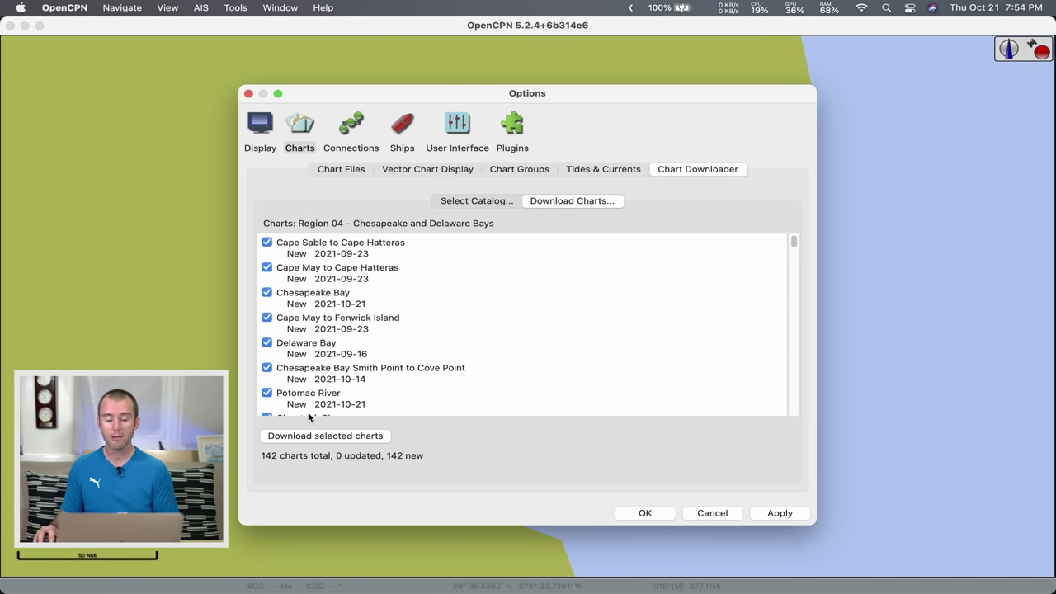
Step: Download the selected Region 04 - Chesapeake and Delaware Bays charts and accept the options
click(346, 438)
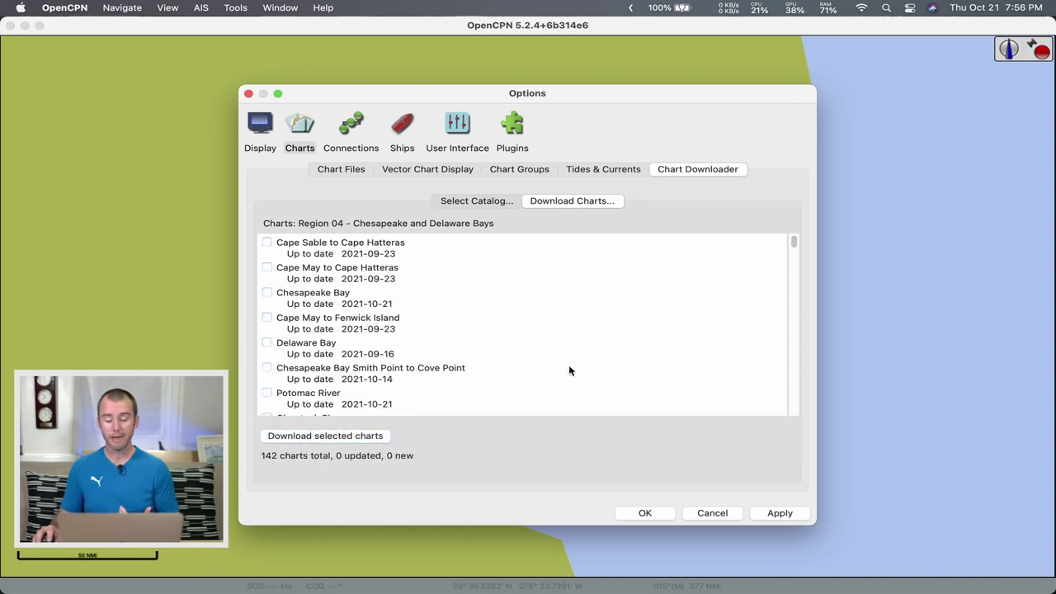
click(650, 514)
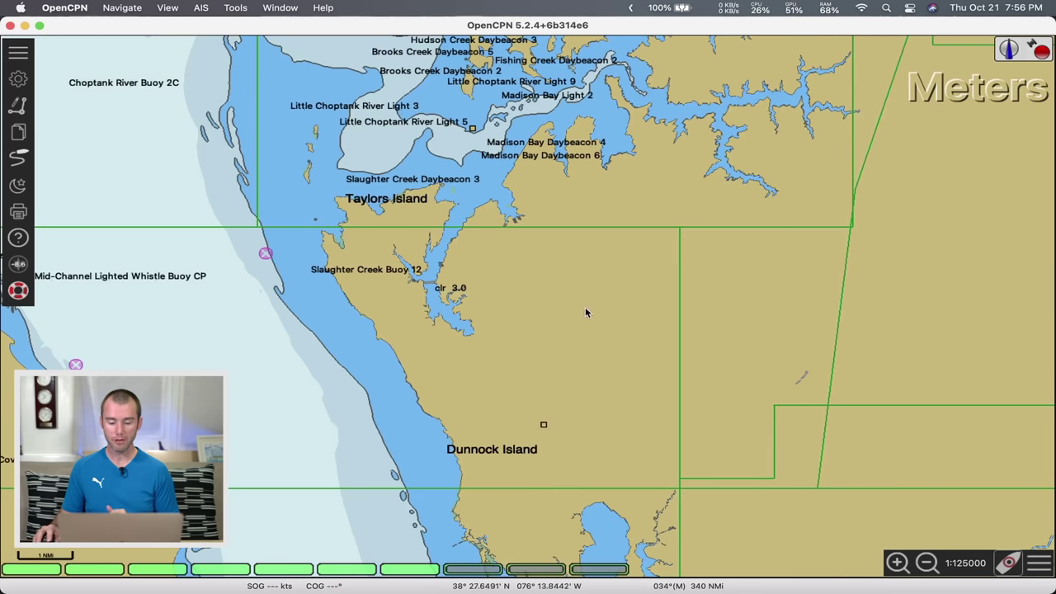
Step: Examine the downloaded charts from Taylors Island and the Choptank River north to Kent Island
scroll(547, 279, down, 1)
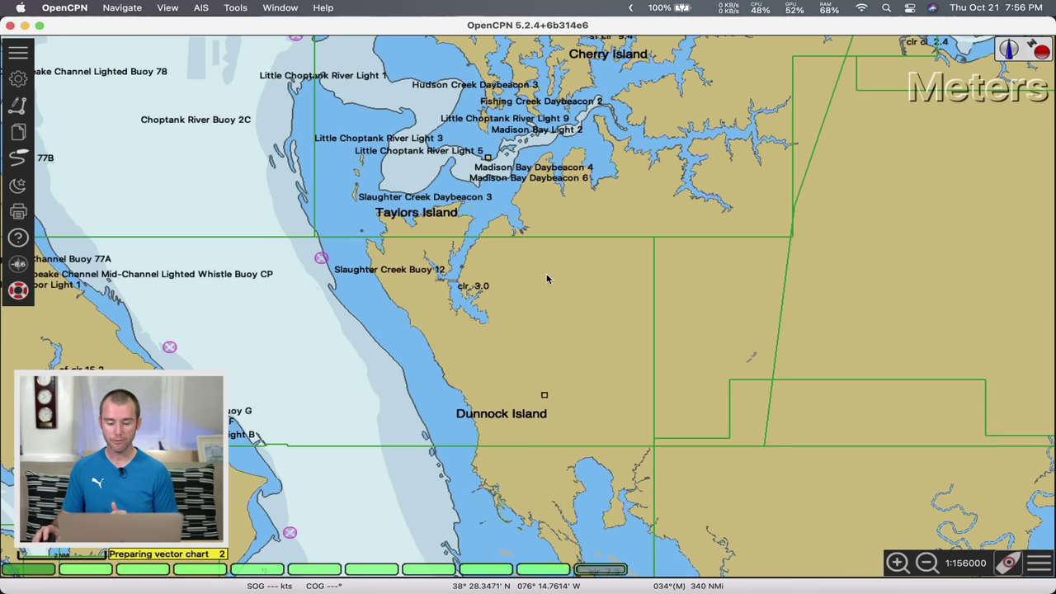
drag(558, 271, 561, 383)
drag(638, 270, 624, 401)
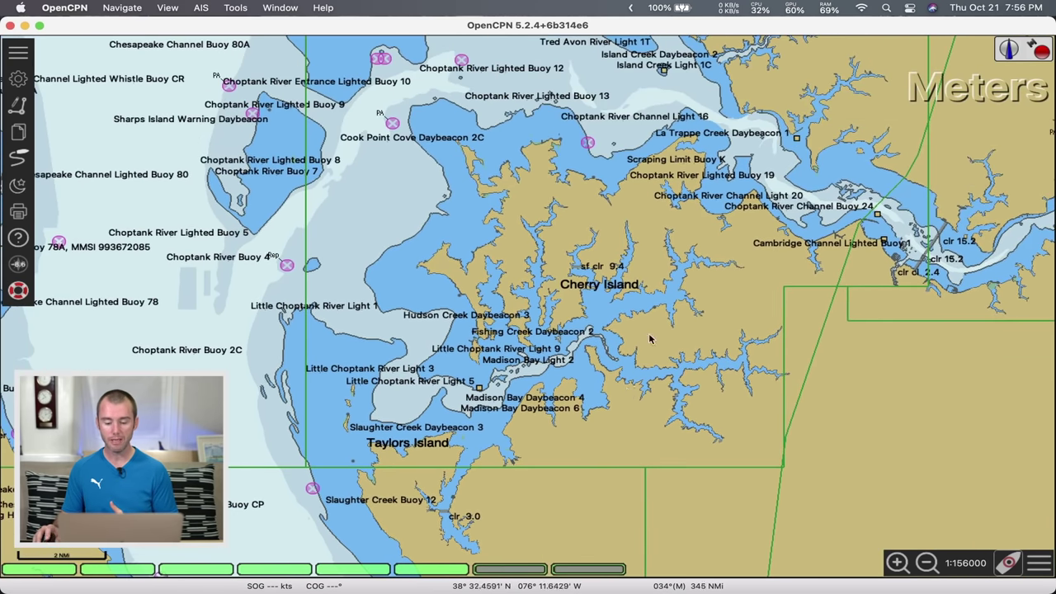
drag(610, 263, 509, 380)
scroll(360, 356, down, 4)
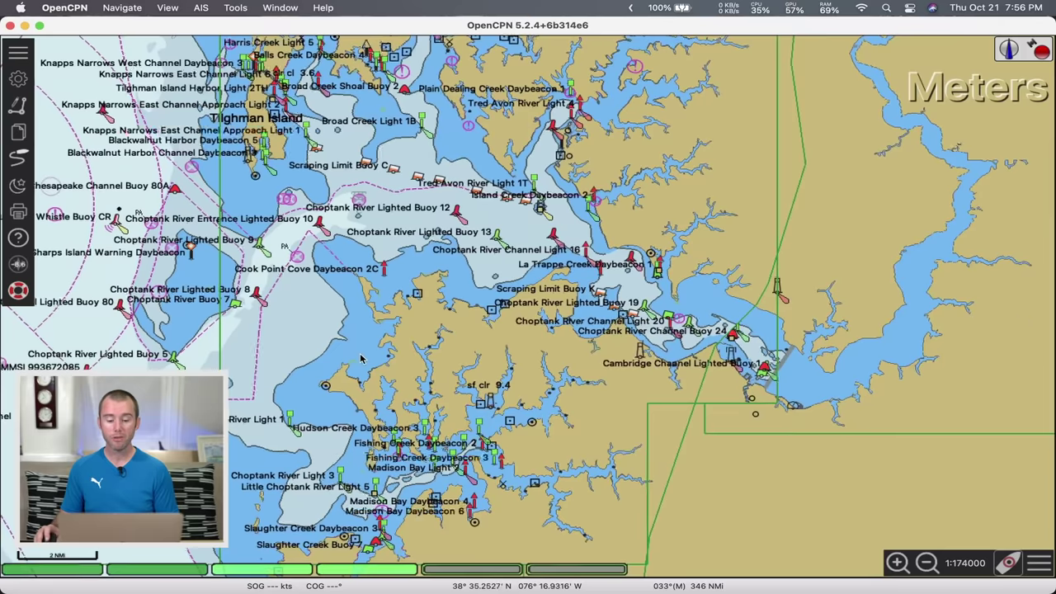
scroll(345, 365, down, 1)
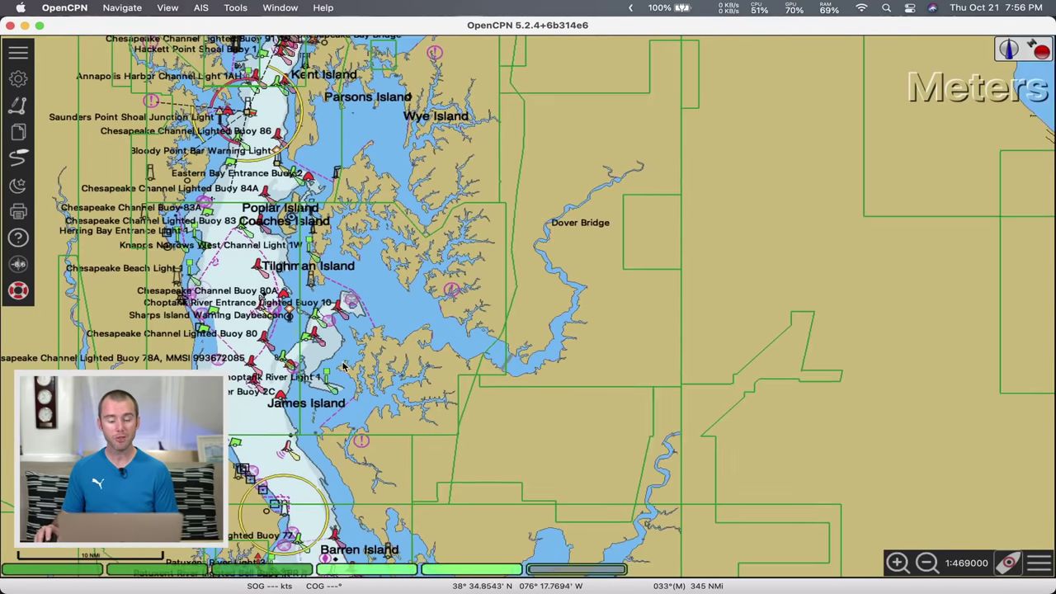
drag(293, 268, 339, 363)
scroll(299, 317, up, 2)
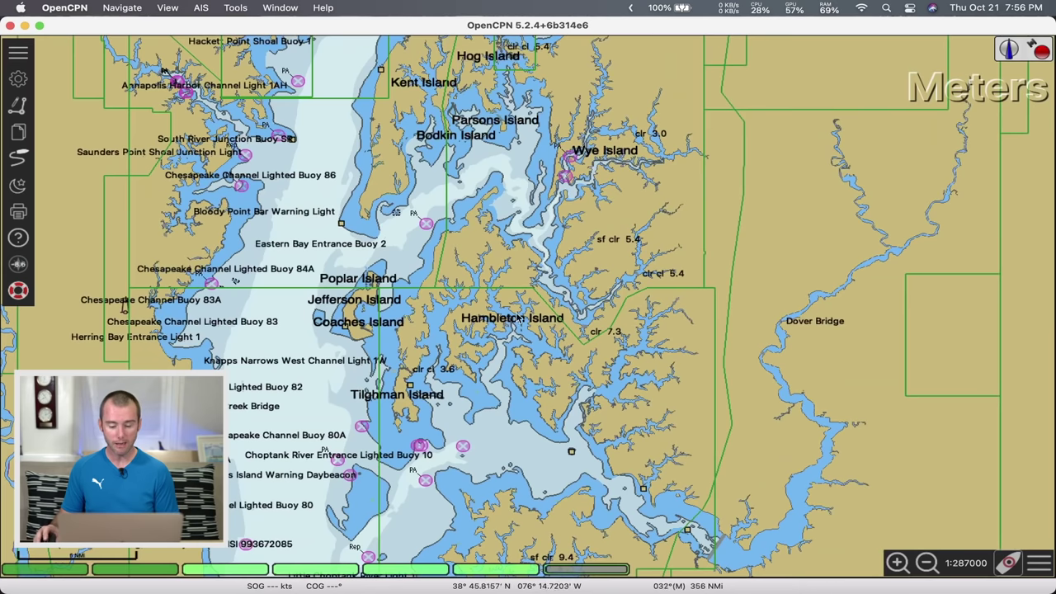
drag(513, 245, 483, 393)
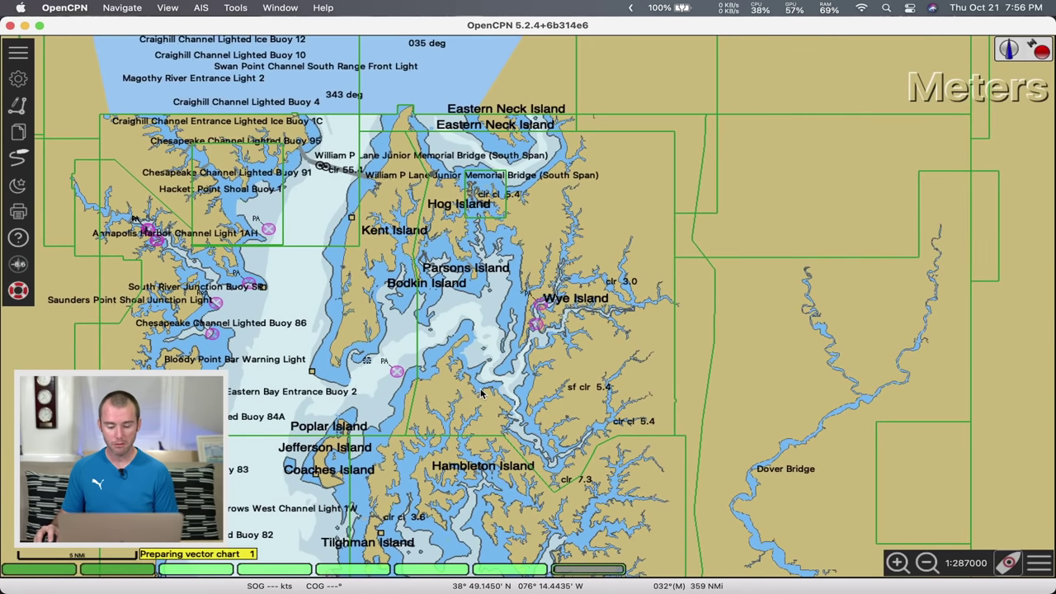
Step: Inspect the Miles River chart close up around the Saint Michaels harbor entrance, including depth soundings and navigation marks
scroll(509, 430, up, 3)
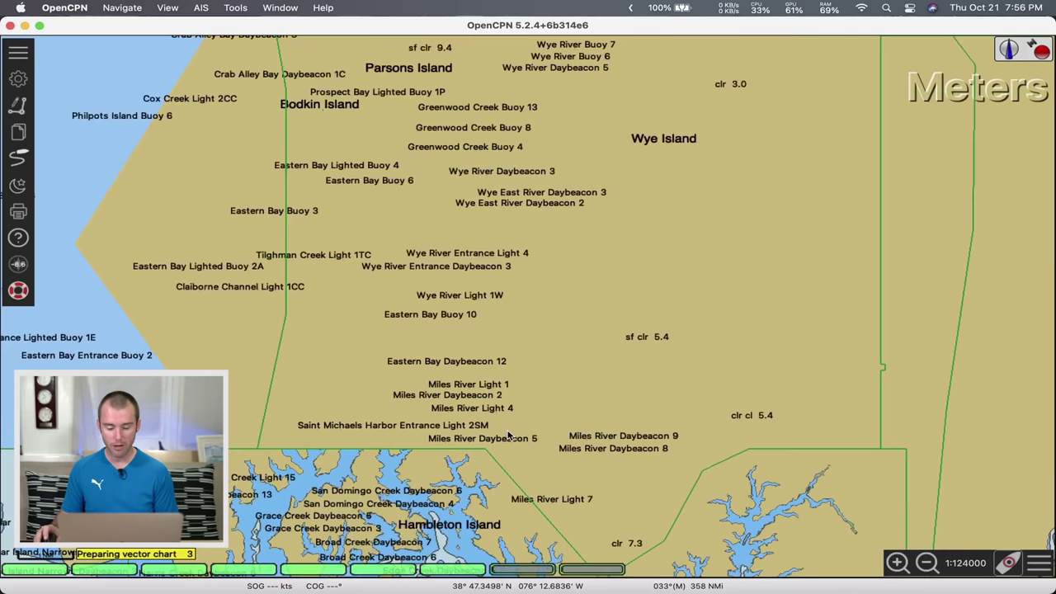
scroll(509, 437, up, 1)
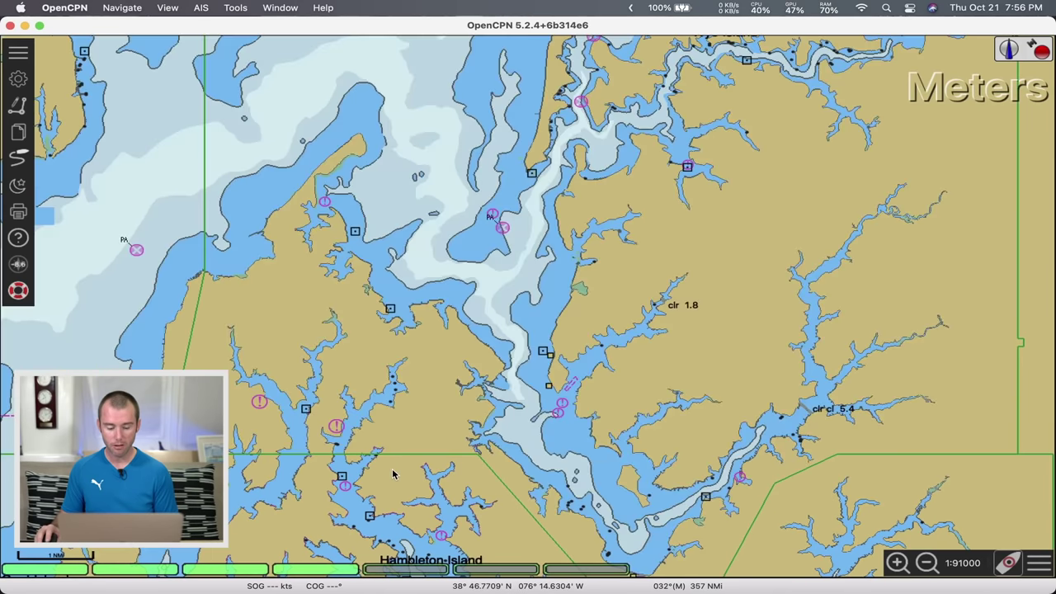
drag(500, 497, 460, 290)
drag(461, 129, 498, 272)
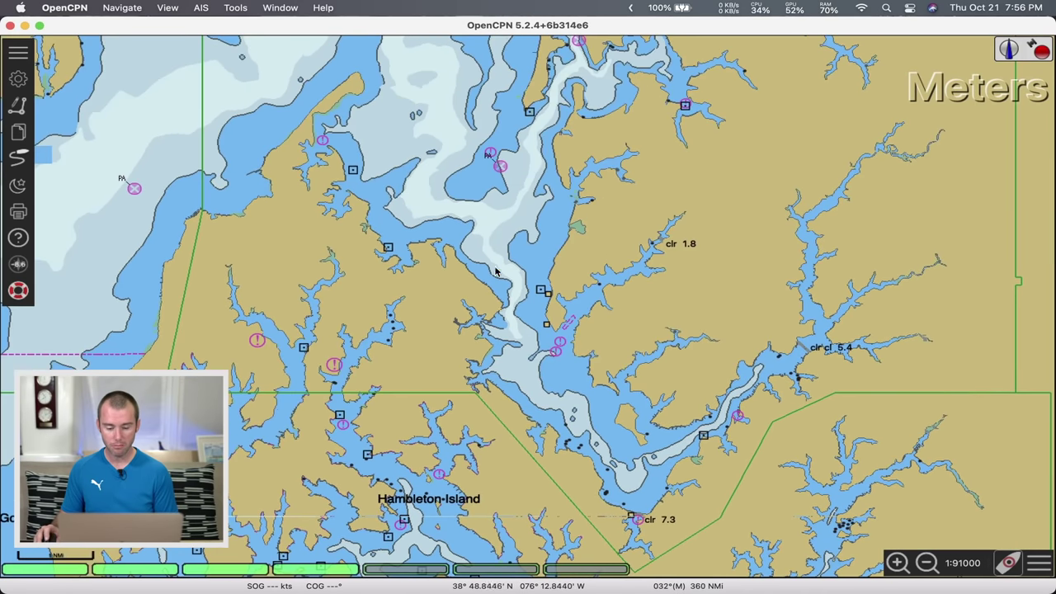
scroll(499, 273, up, 2)
scroll(517, 466, up, 4)
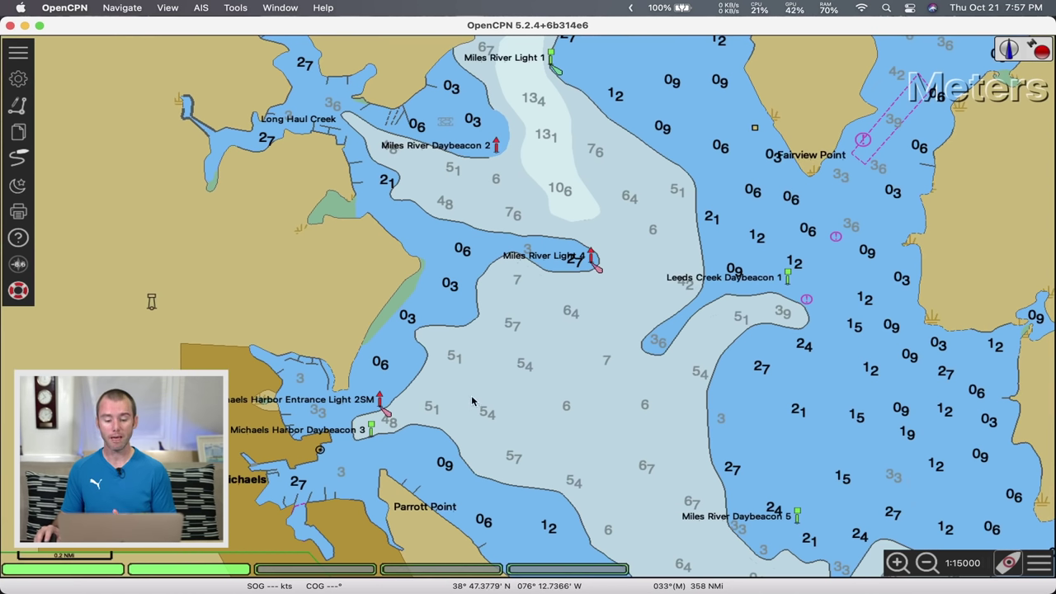
Step: Examine the Chesapeake Bay chart from Poplar Island north to the William P Lane Junior Memorial Bridge
scroll(472, 402, down, 6)
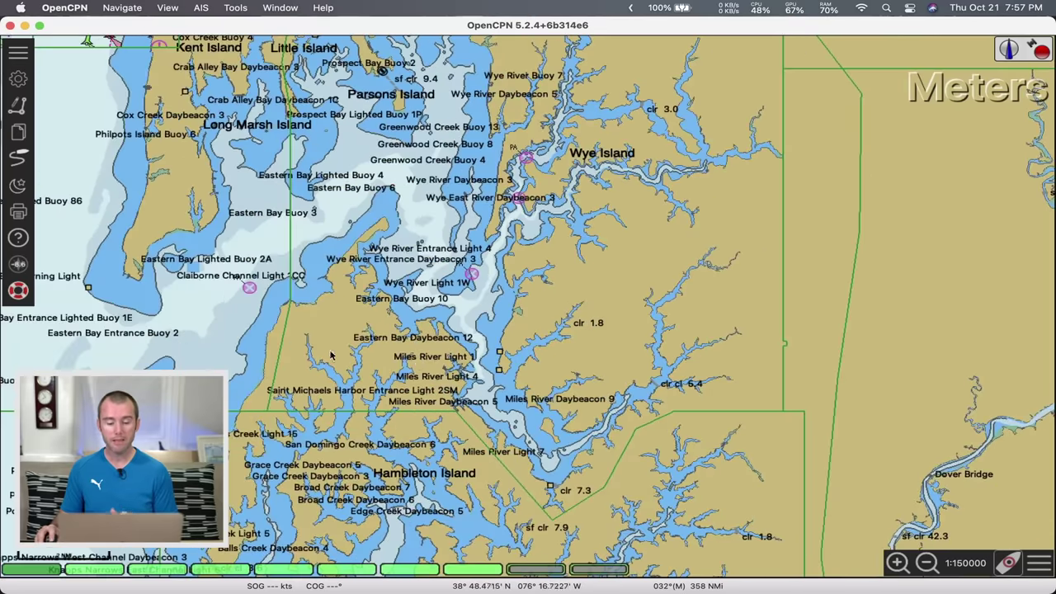
drag(330, 355, 586, 252)
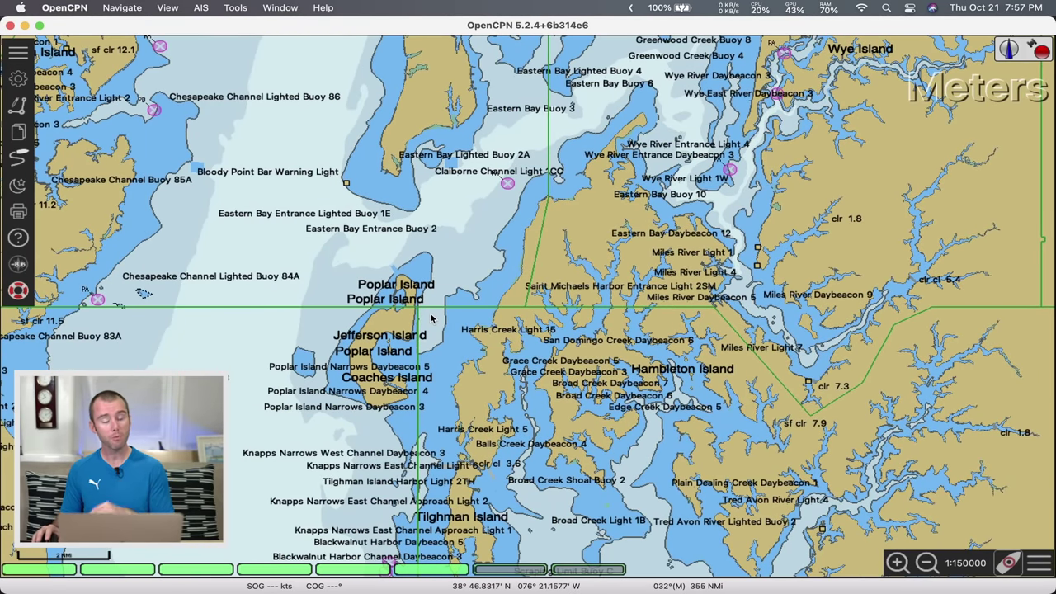
drag(431, 318, 419, 514)
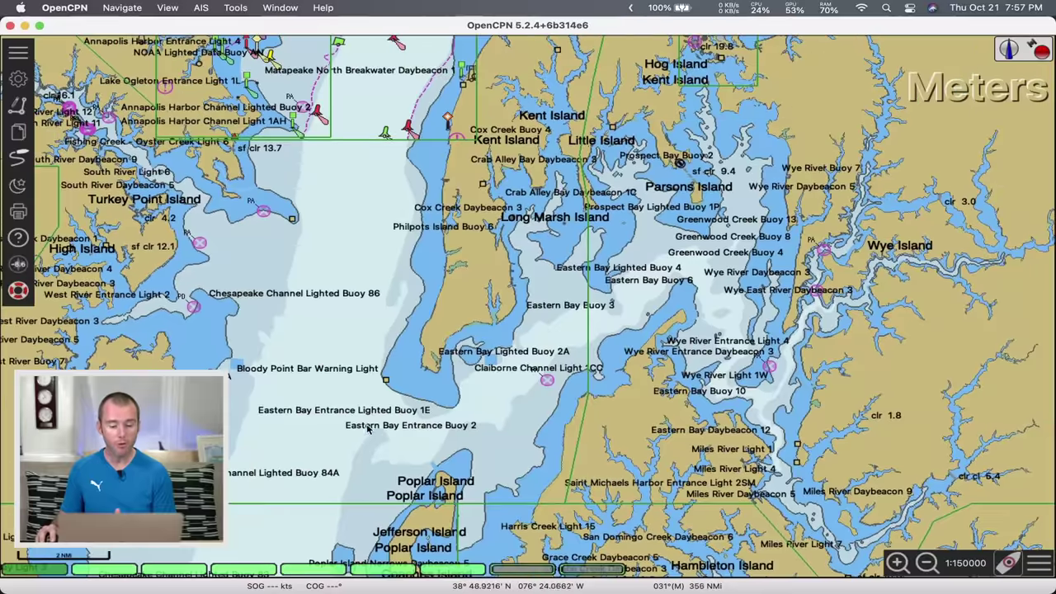
drag(314, 240, 378, 438)
scroll(439, 221, up, 2)
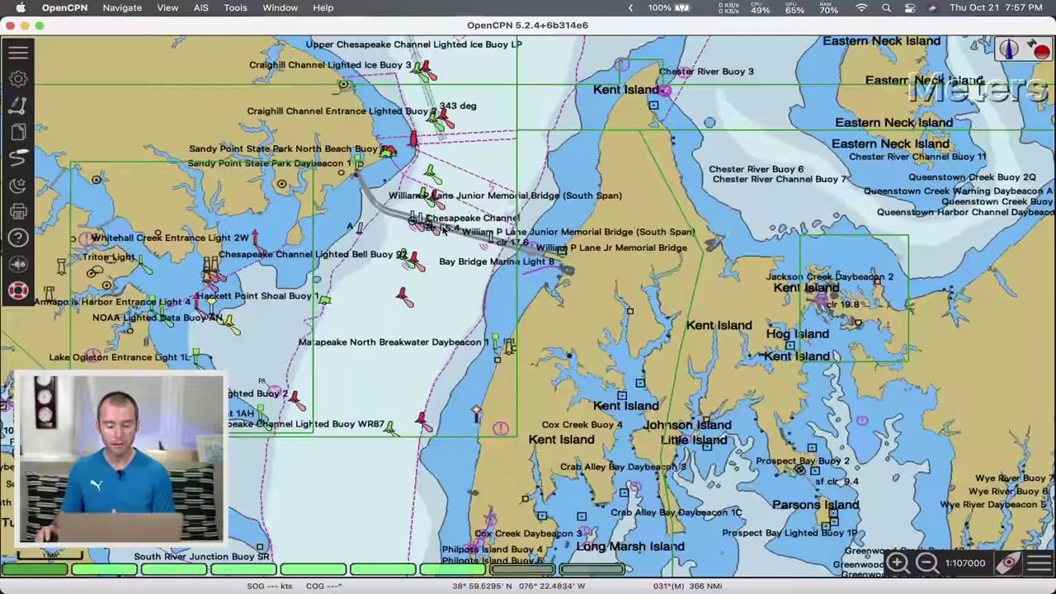
Step: Query the chart objects on the William P Lane Junior Memorial Bridge east of the Chesapeake Channel and review their details
scroll(440, 230, up, 2)
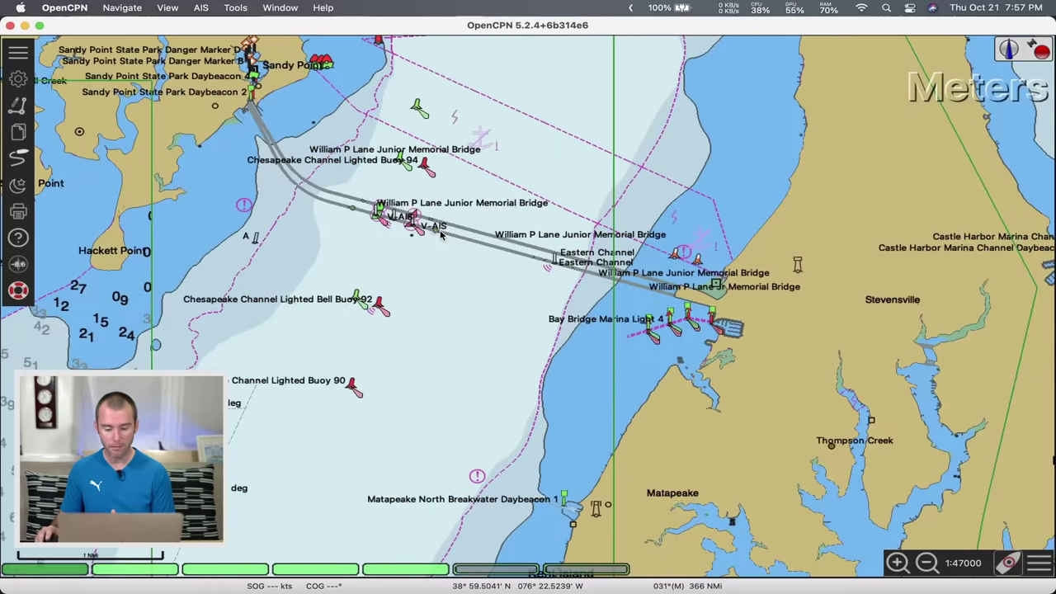
scroll(440, 234, up, 2)
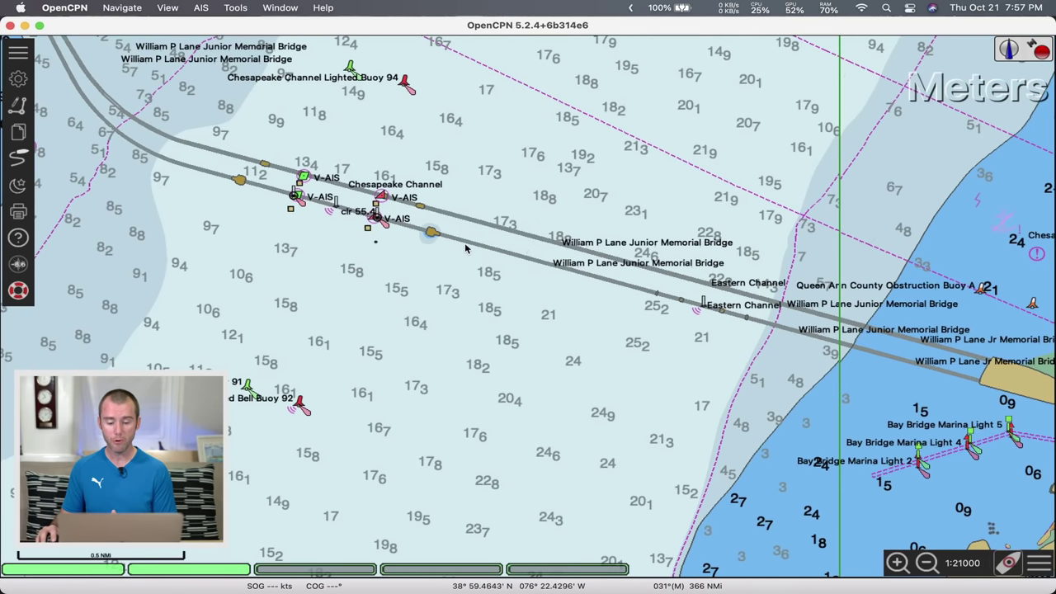
right_click(442, 240)
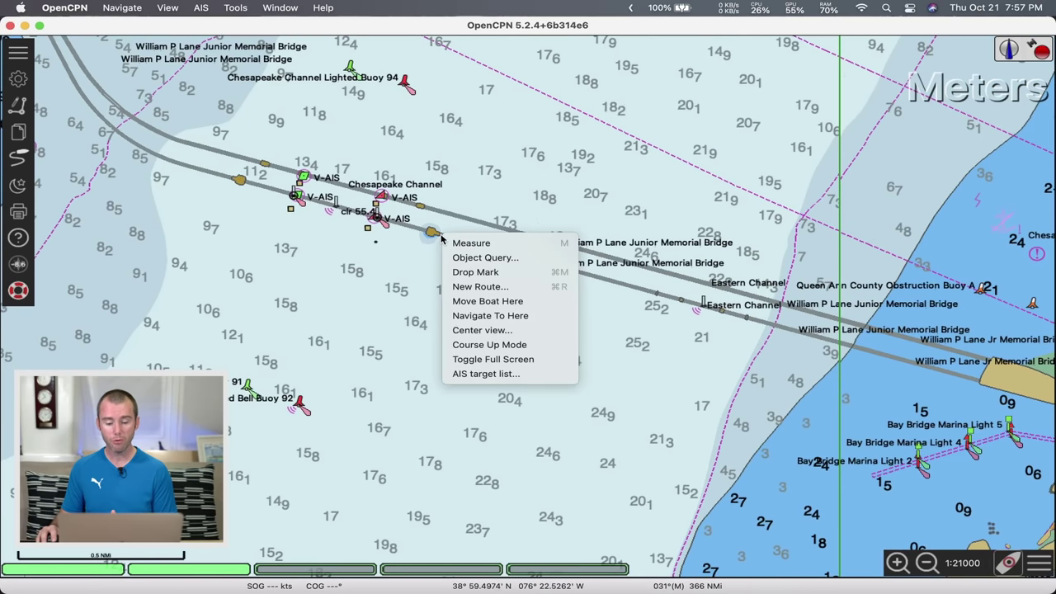
click(522, 259)
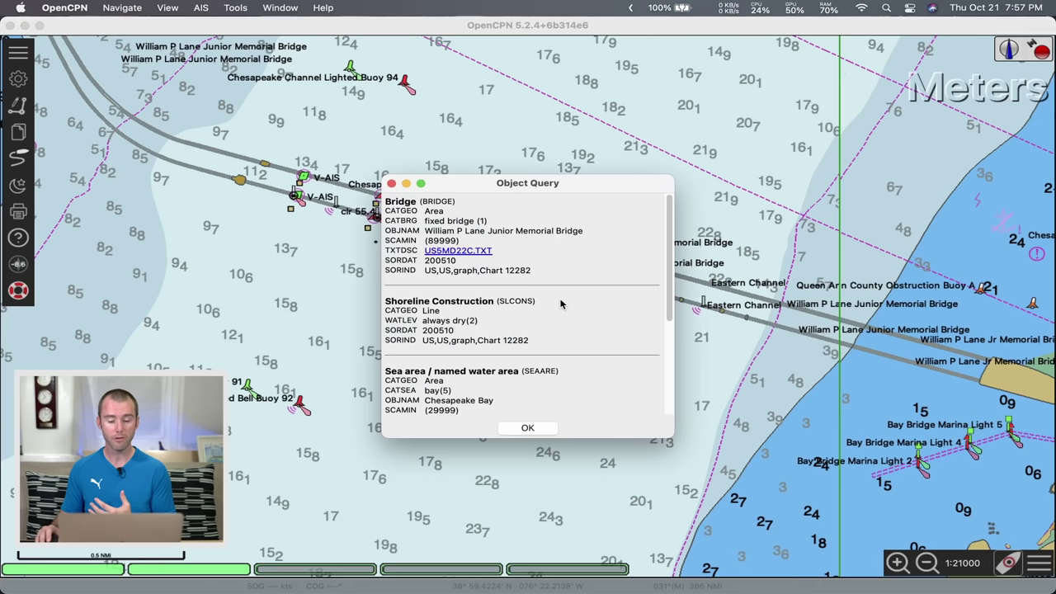
scroll(670, 289, down, 3)
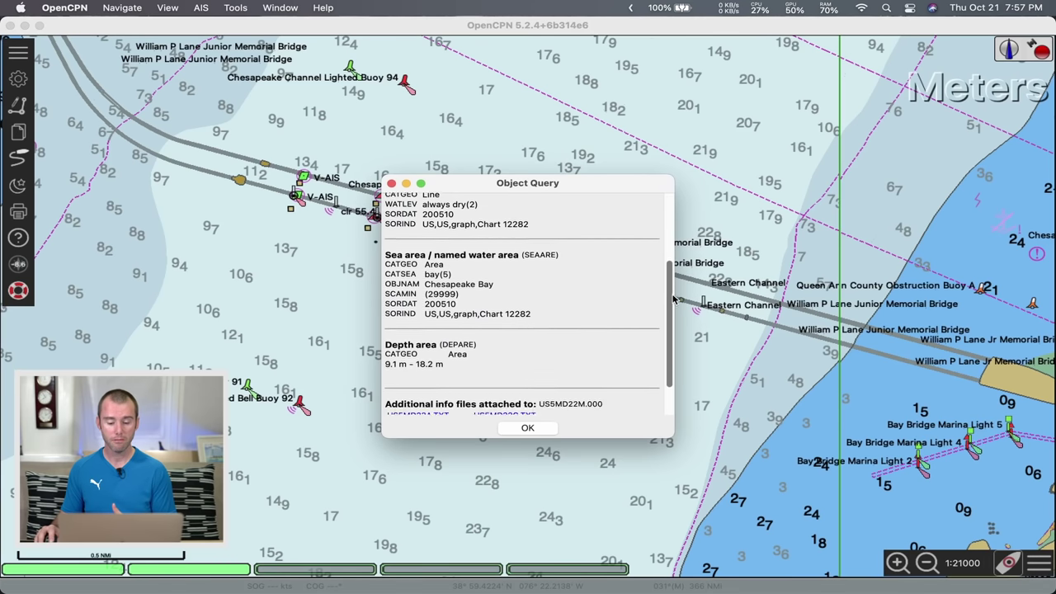
drag(672, 298, 675, 212)
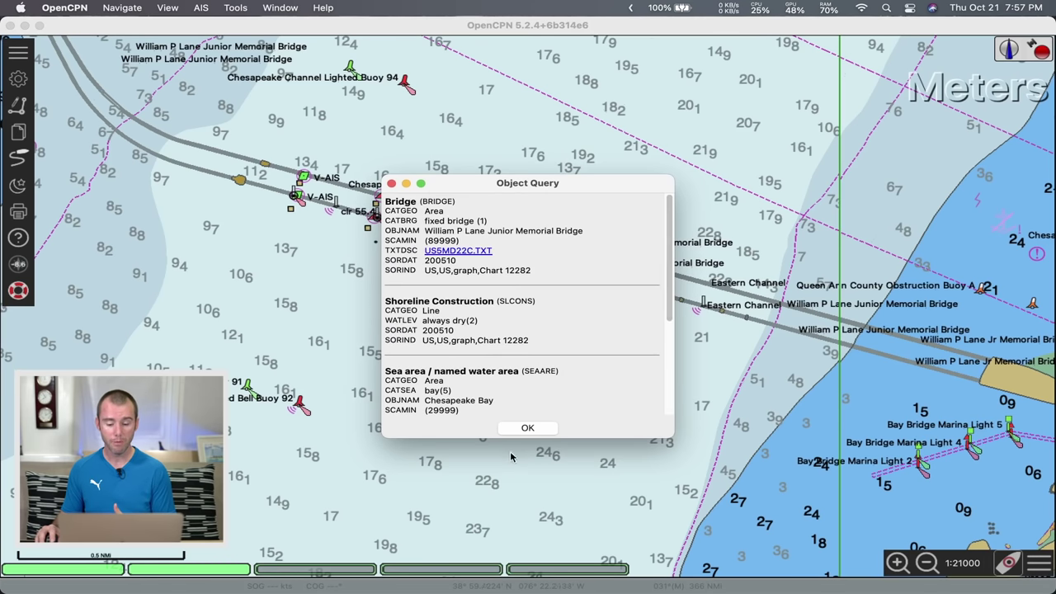
click(526, 429)
Step: Query the chart objects beside the southeastern V-AIS mark on the bridge and review the light, bridge and depth area details
right_click(403, 224)
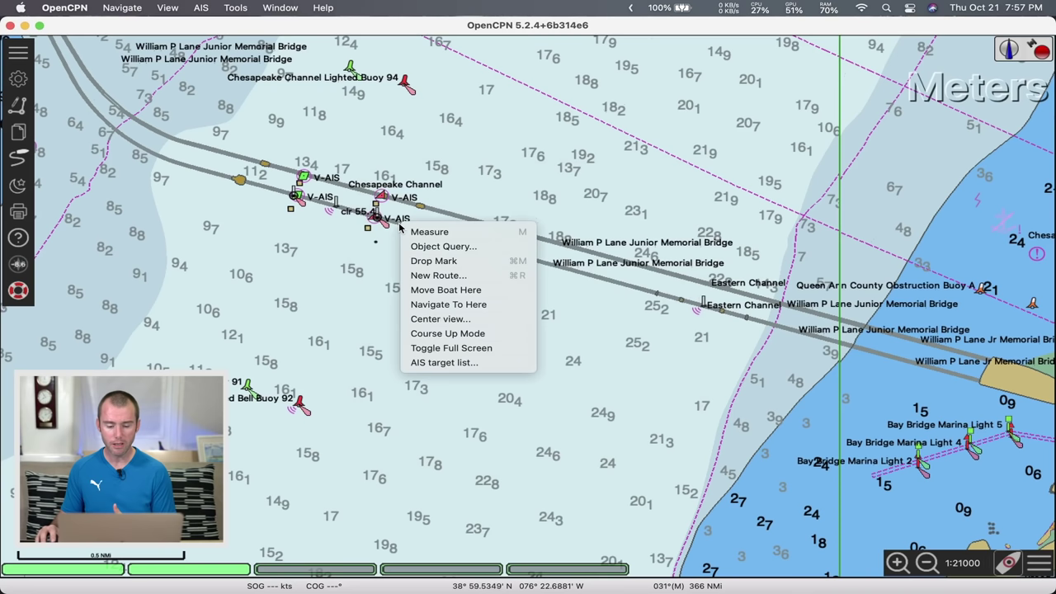
click(438, 246)
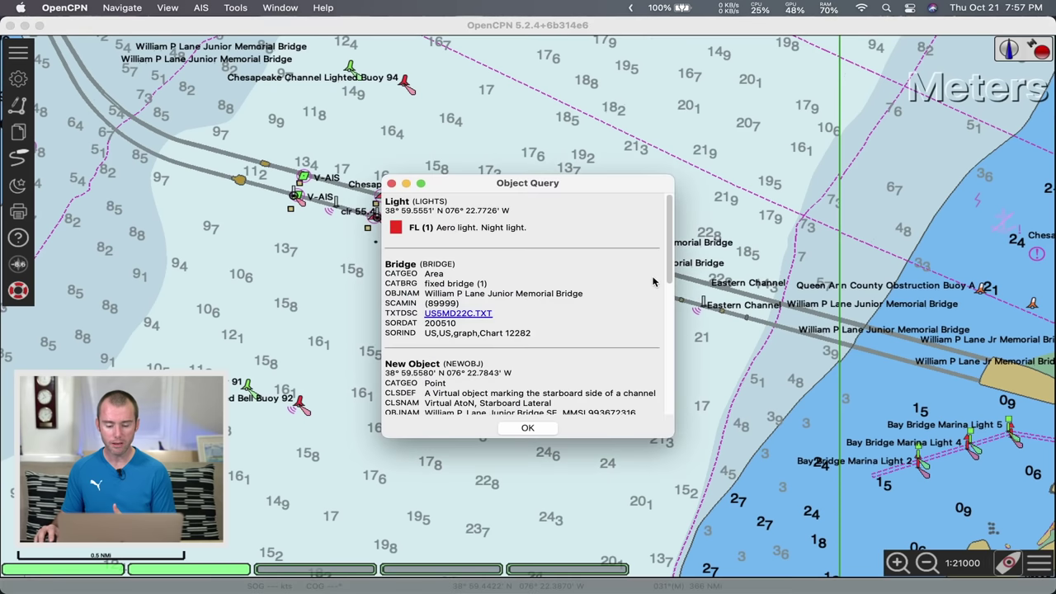
drag(673, 248, 674, 389)
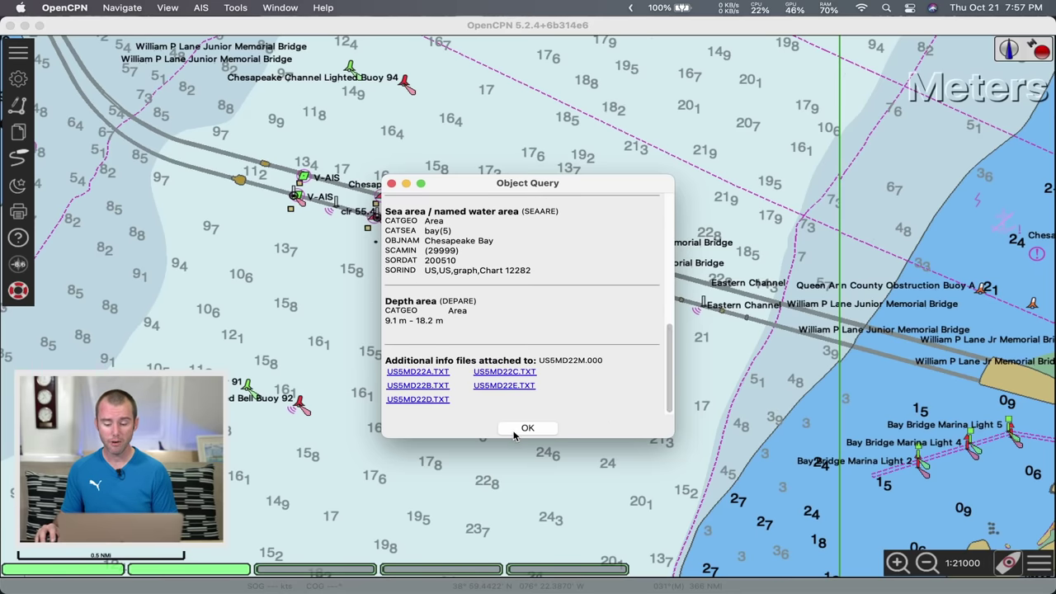
click(513, 433)
scroll(402, 352, down, 3)
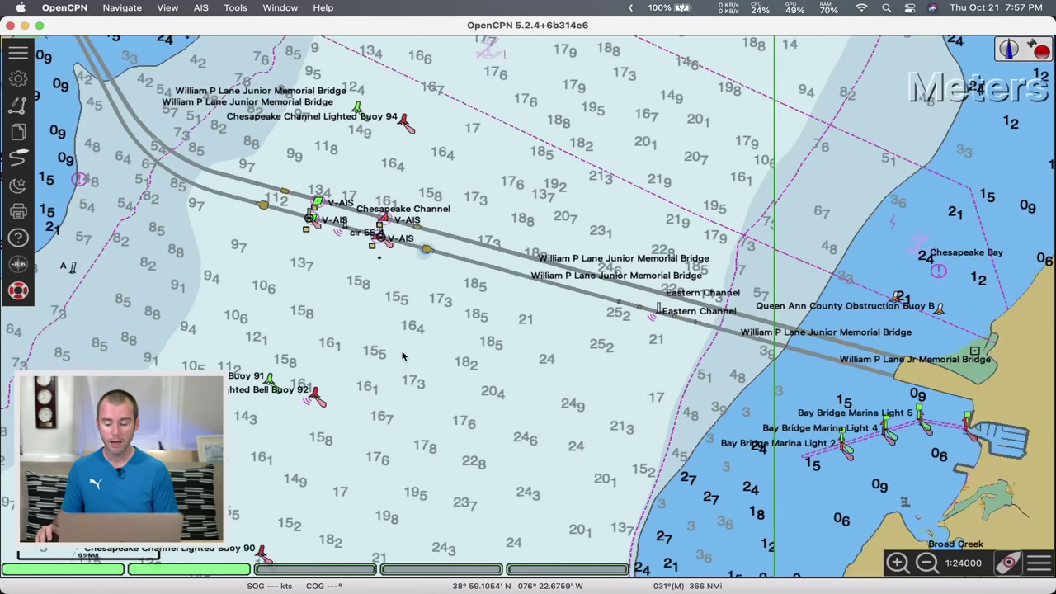
scroll(401, 352, down, 5)
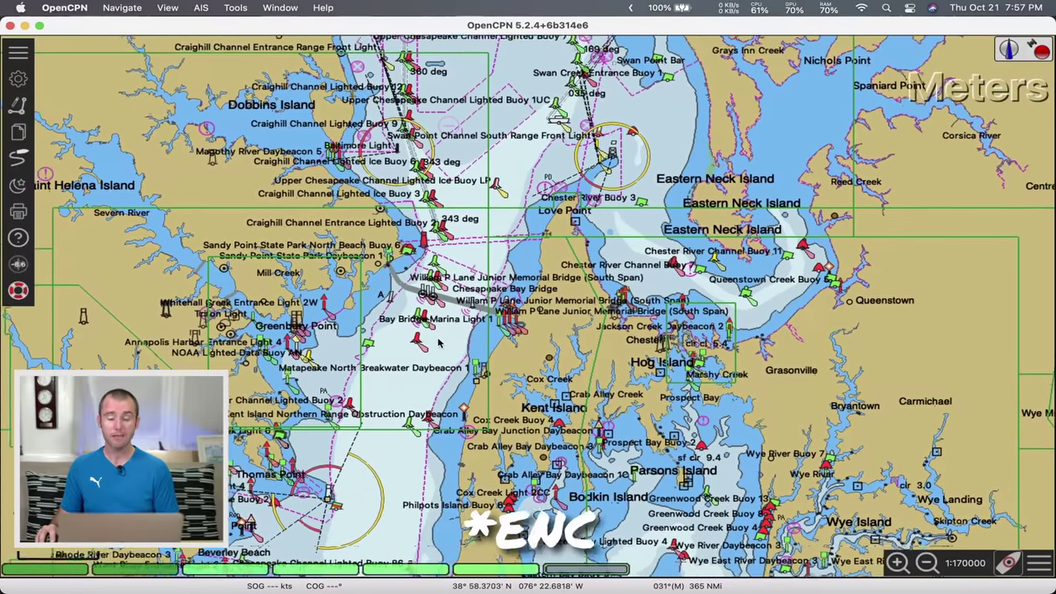
drag(440, 344, 444, 339)
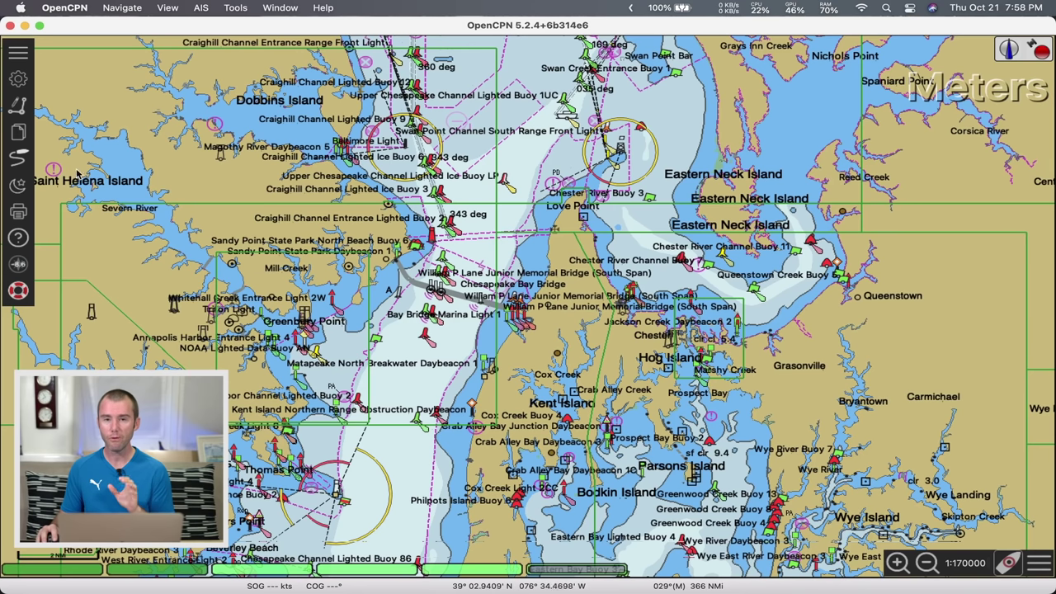
Step: Add the NOAA RNC catalog for Region 04 - Chesapeake and Delaware Bays with its default chart directory and update the catalog
click(19, 79)
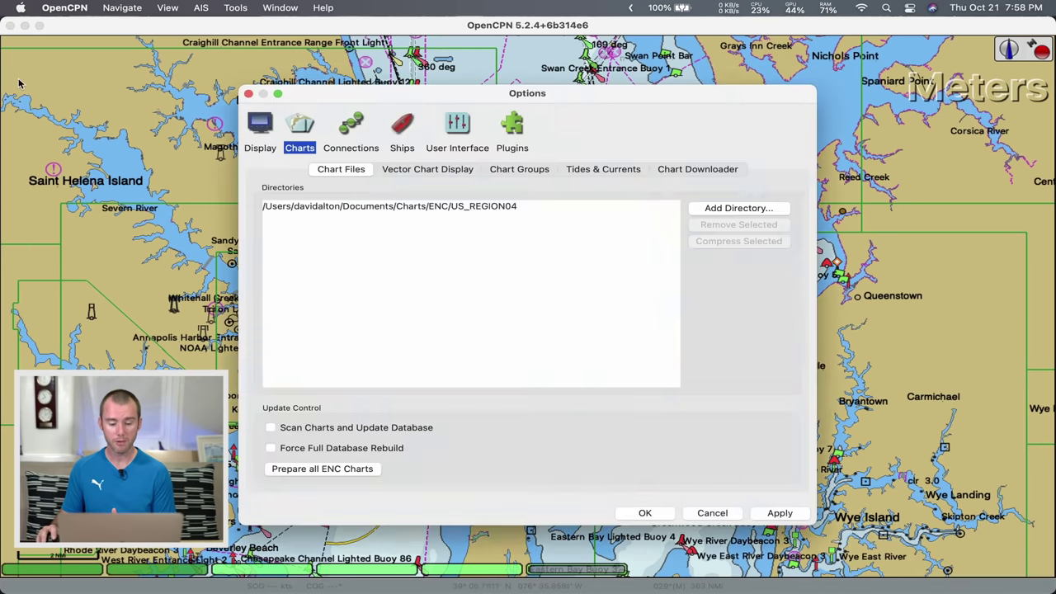
click(718, 170)
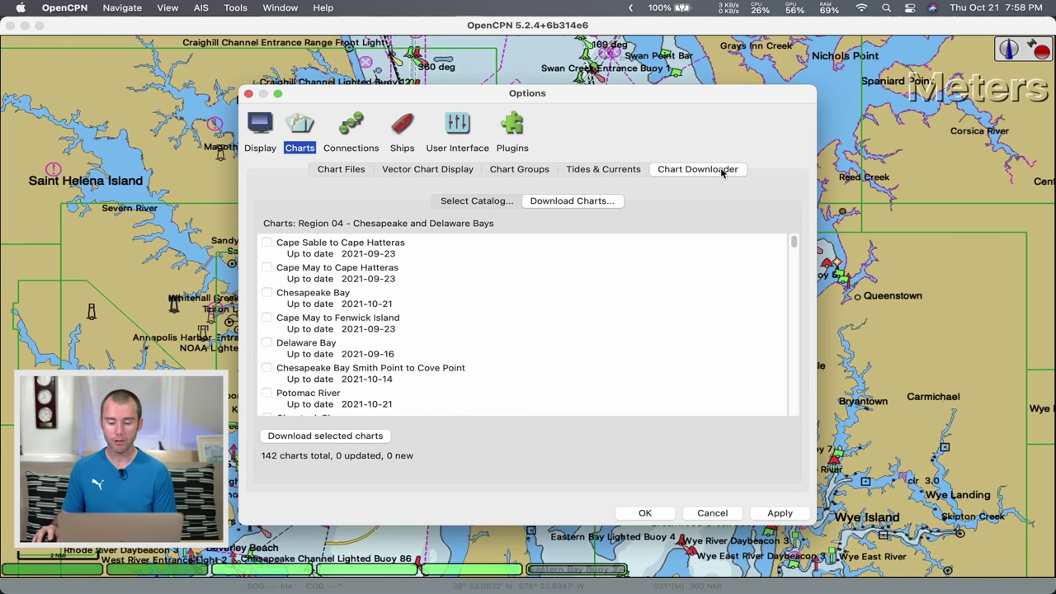
click(494, 201)
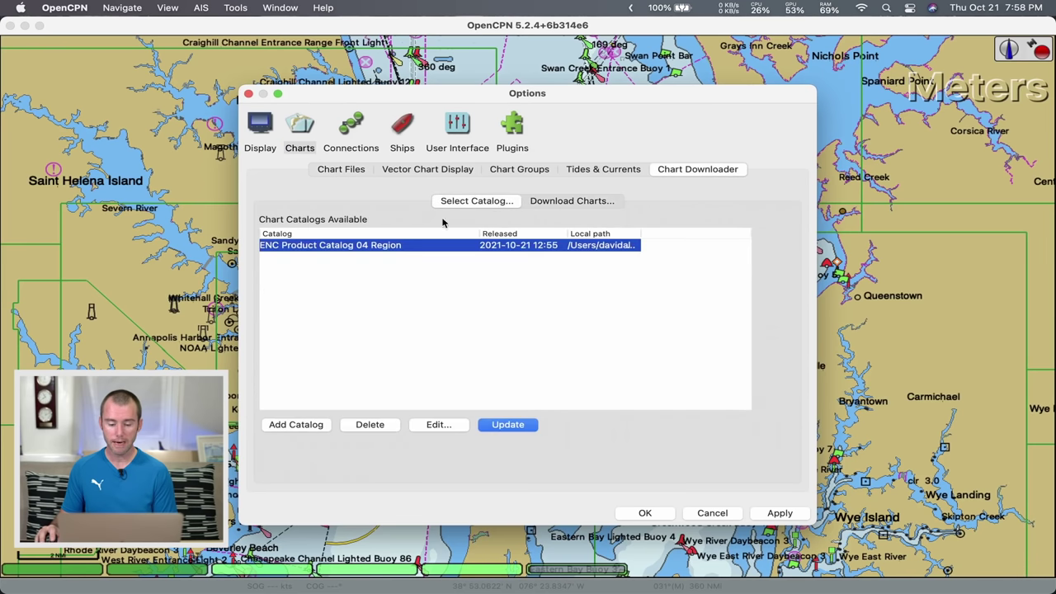
click(298, 425)
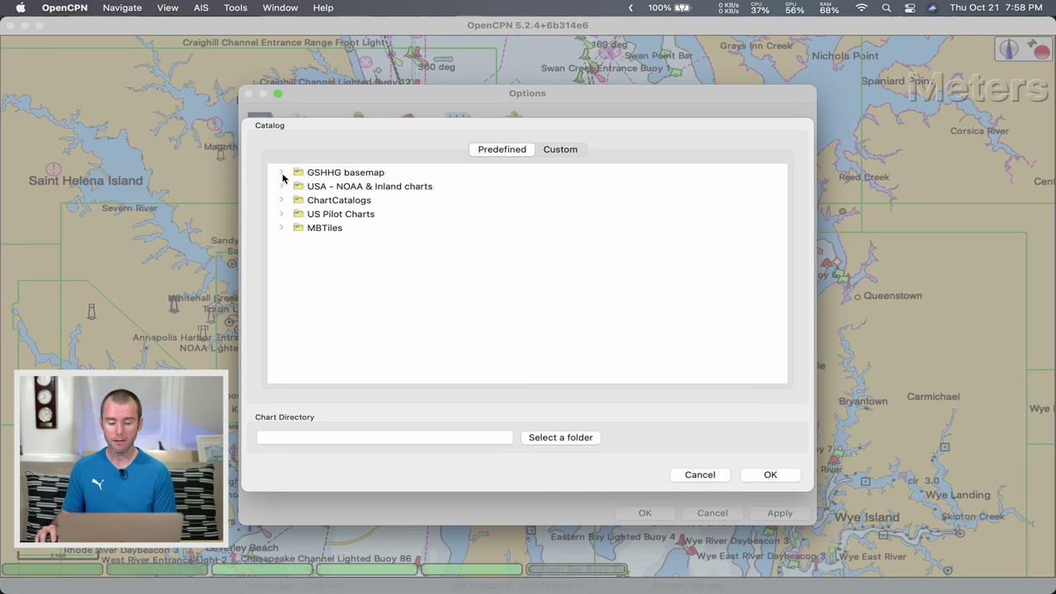
click(282, 186)
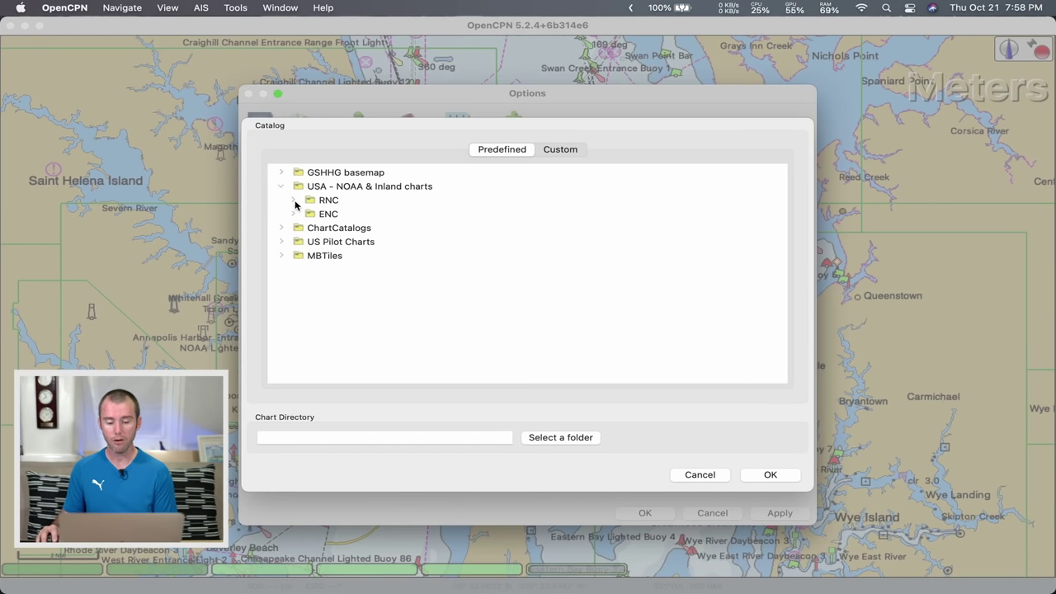
click(295, 201)
click(305, 255)
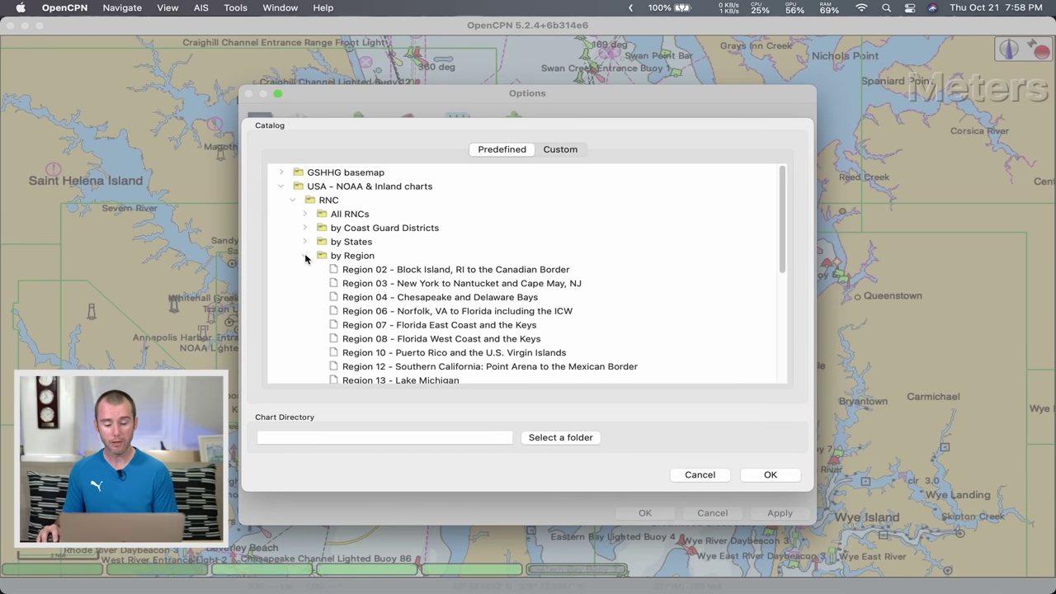
click(379, 299)
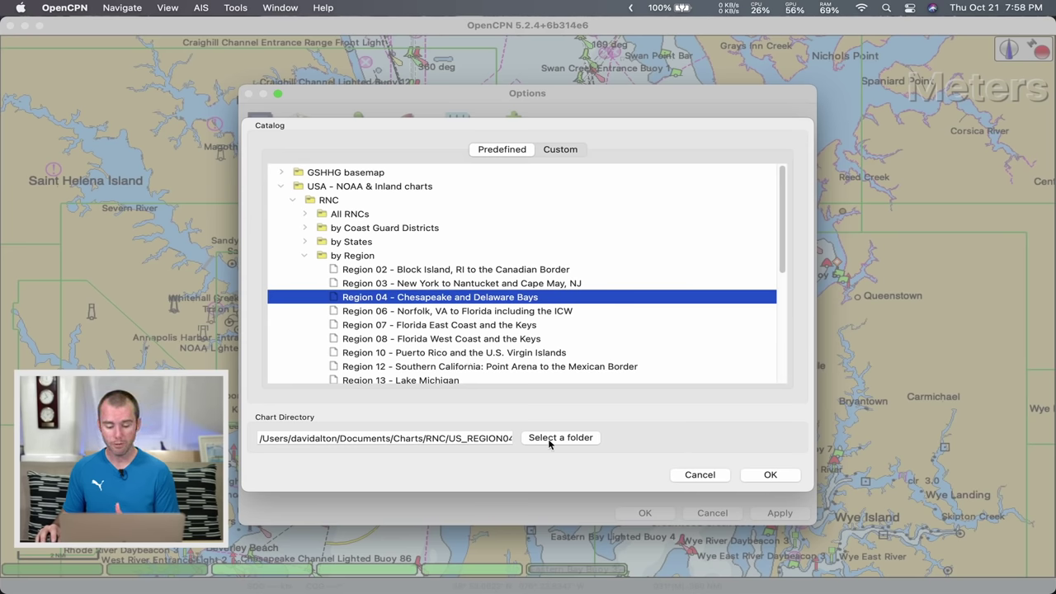
click(770, 475)
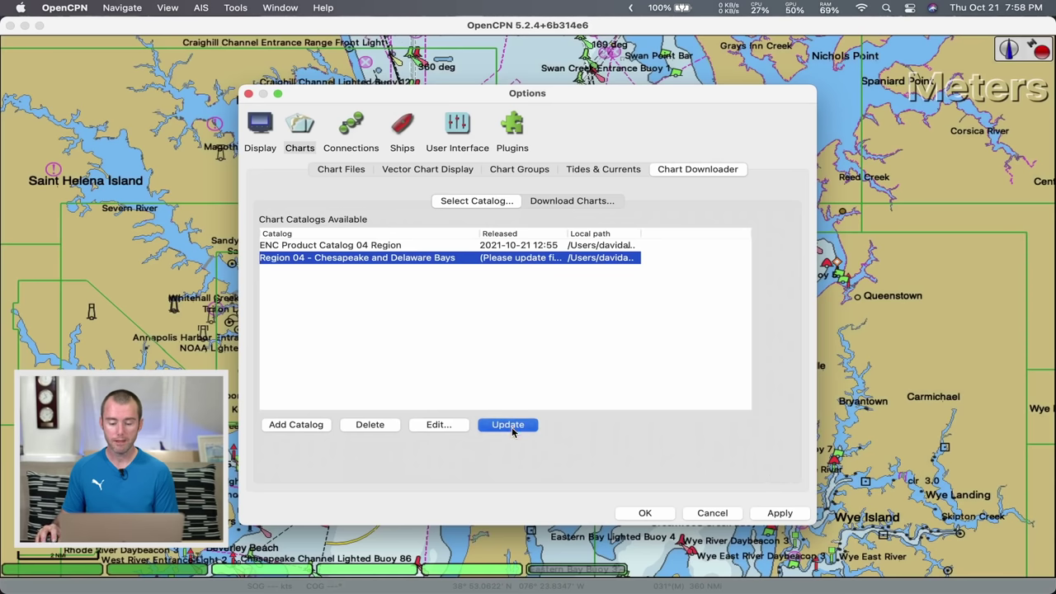
click(512, 425)
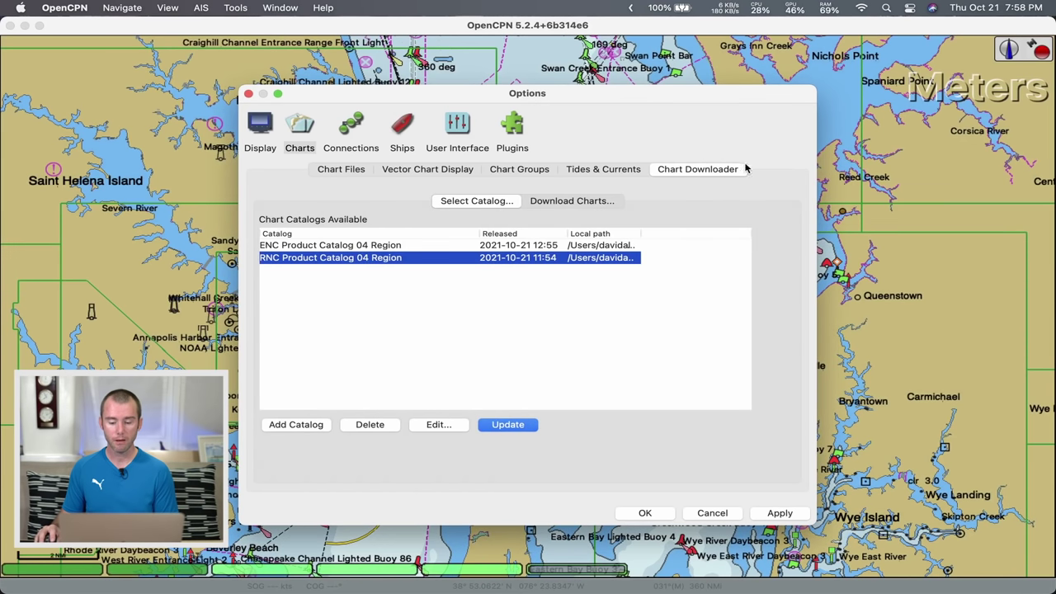
Step: Download all the new Region 04 RNC charts and accept the options
click(591, 203)
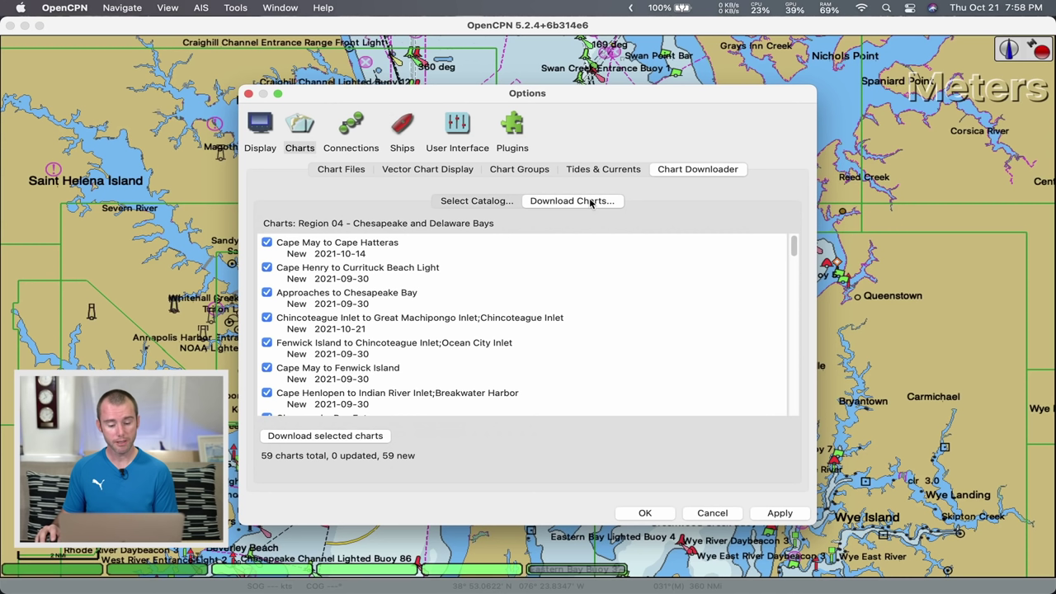
click(365, 438)
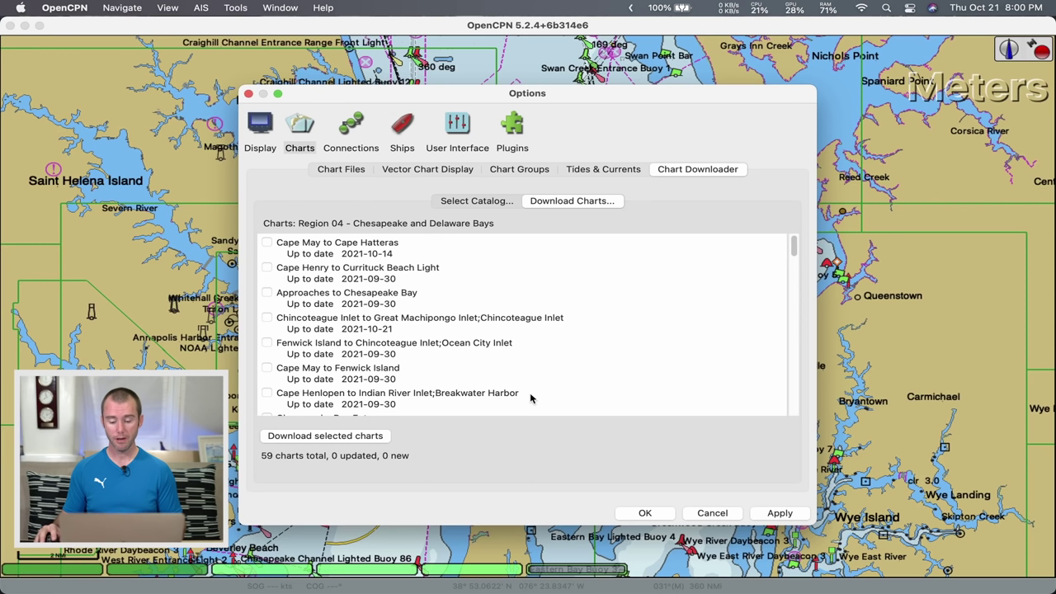
click(656, 516)
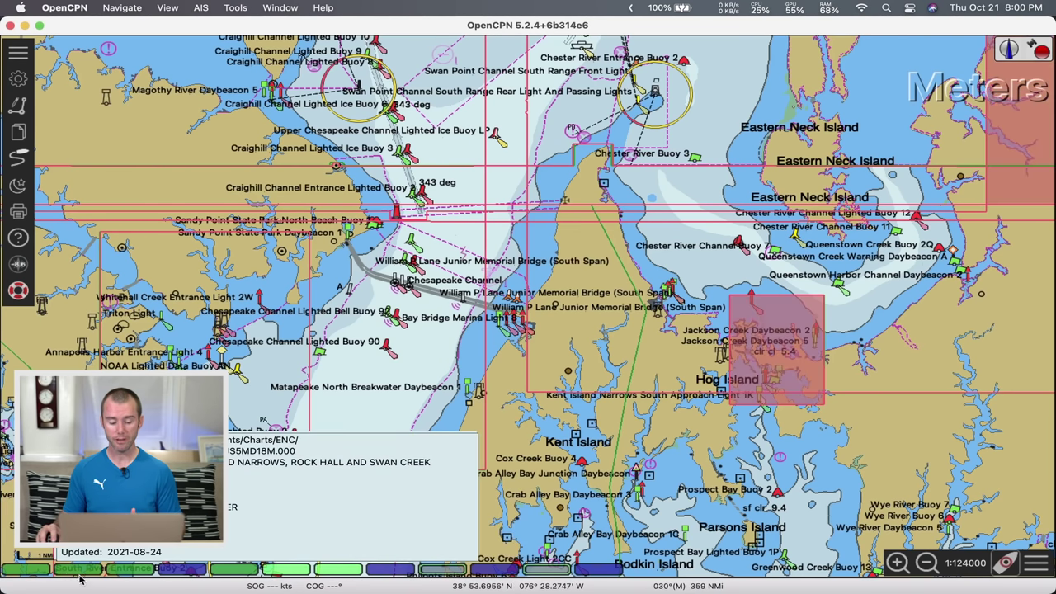
Step: Preview the coverage of the available ENC charts and switch the display to a raster RNC chart
mouse_move(48, 578)
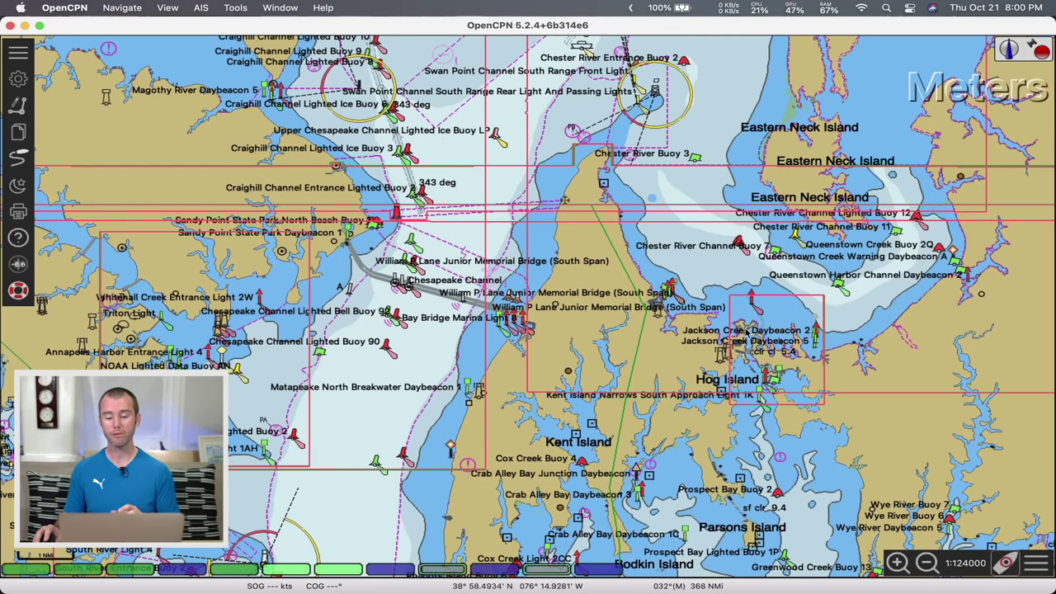
mouse_move(126, 577)
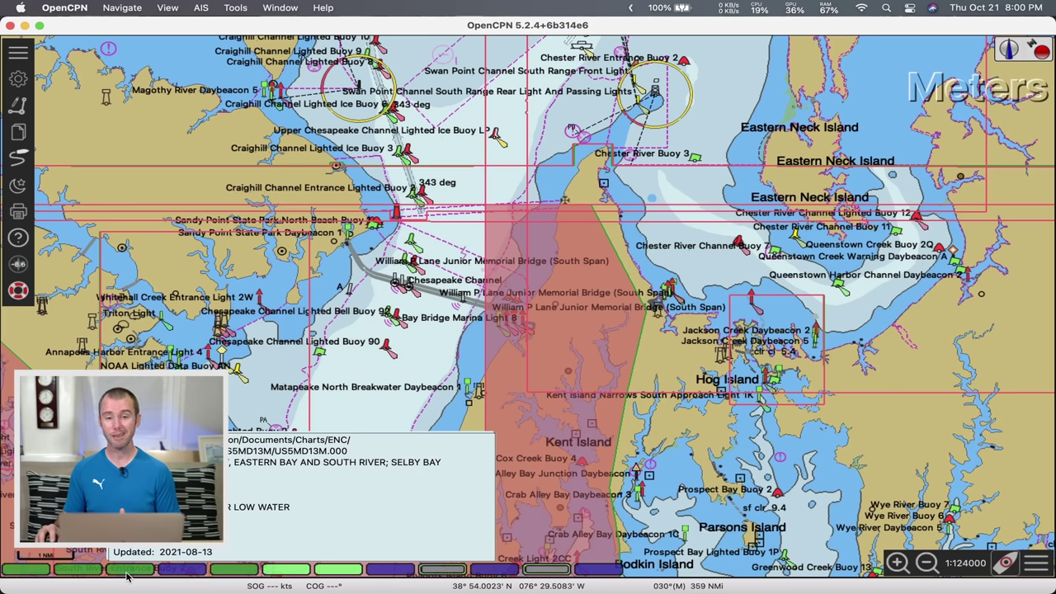
click(180, 569)
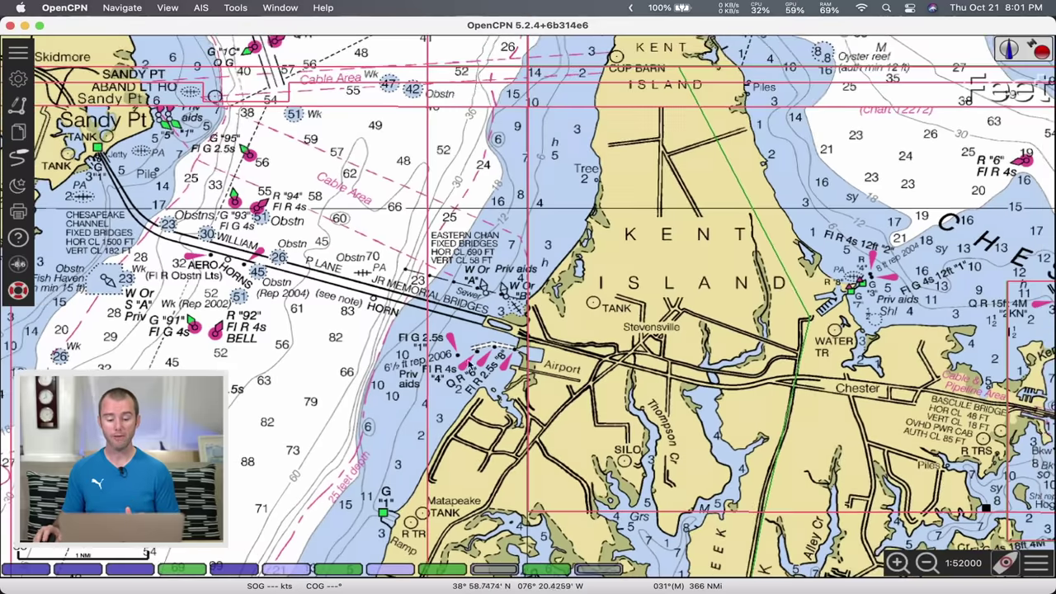
Step: Examine the raster chart around the William P Lane Jr Memorial Bridges at several scales, checking clearance notes and the commands available at the V-AIS marks
scroll(469, 365, down, 5)
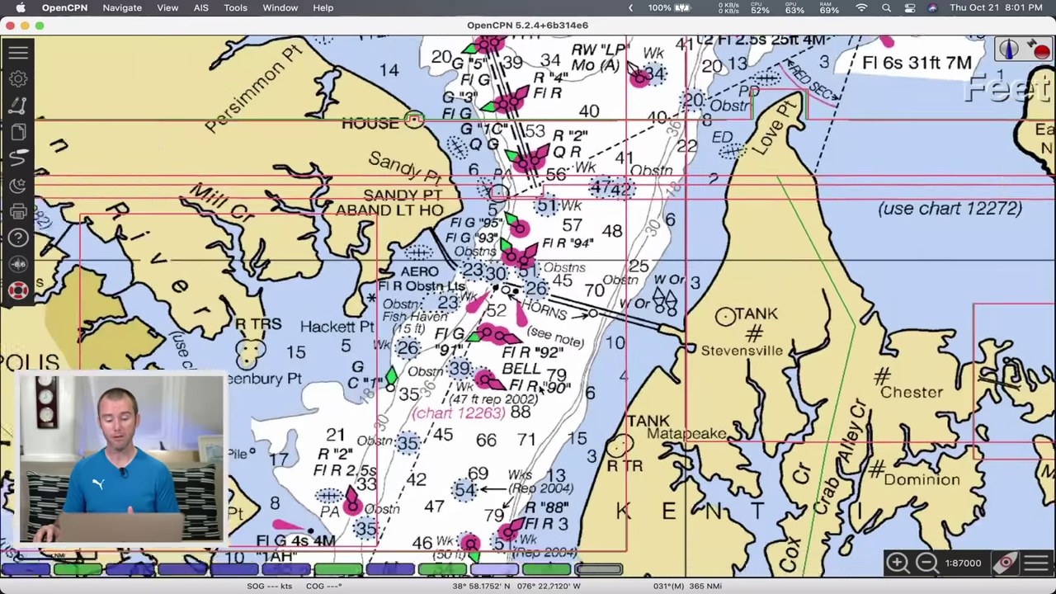
drag(540, 387, 700, 465)
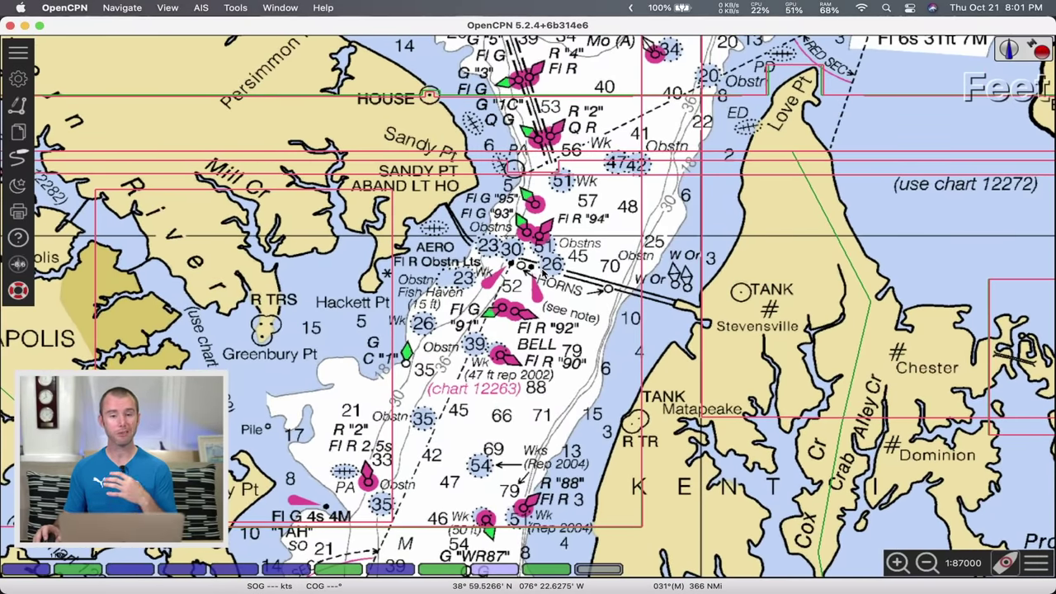
scroll(543, 271, up, 5)
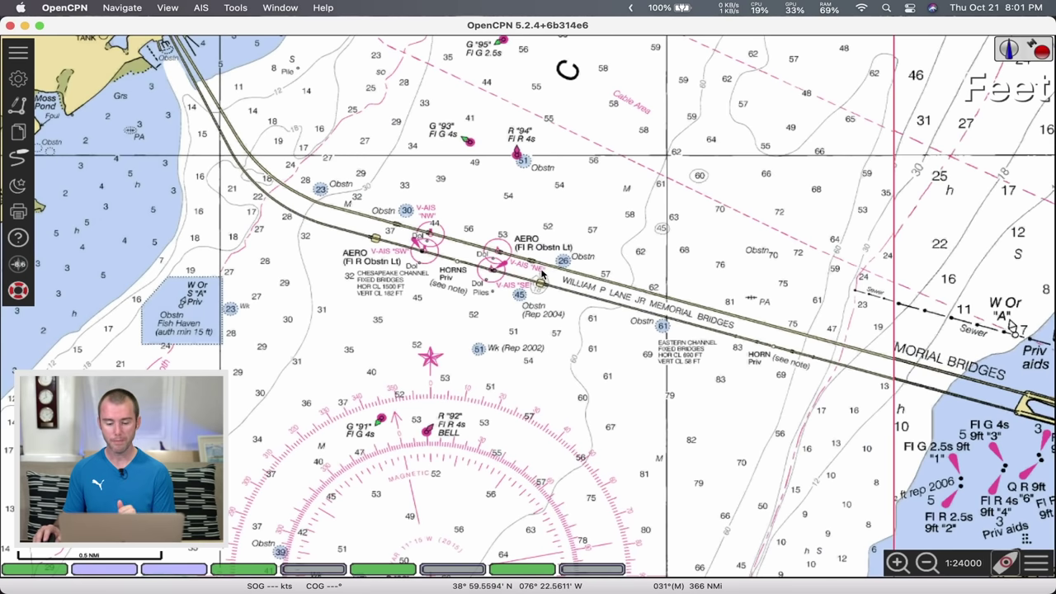
scroll(543, 275, up, 2)
right_click(499, 278)
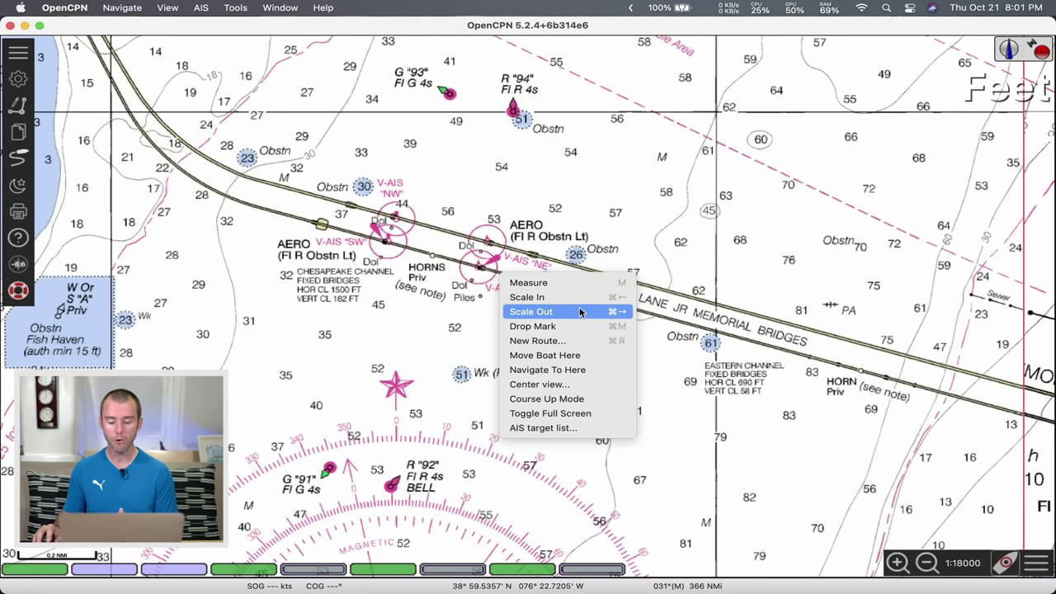
click(413, 315)
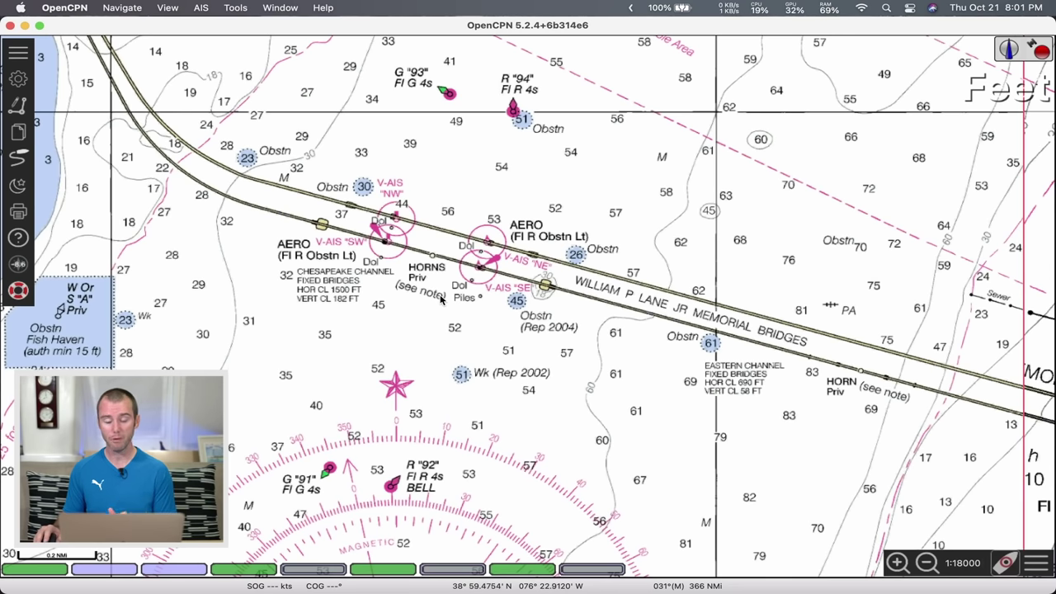
scroll(441, 300, down, 5)
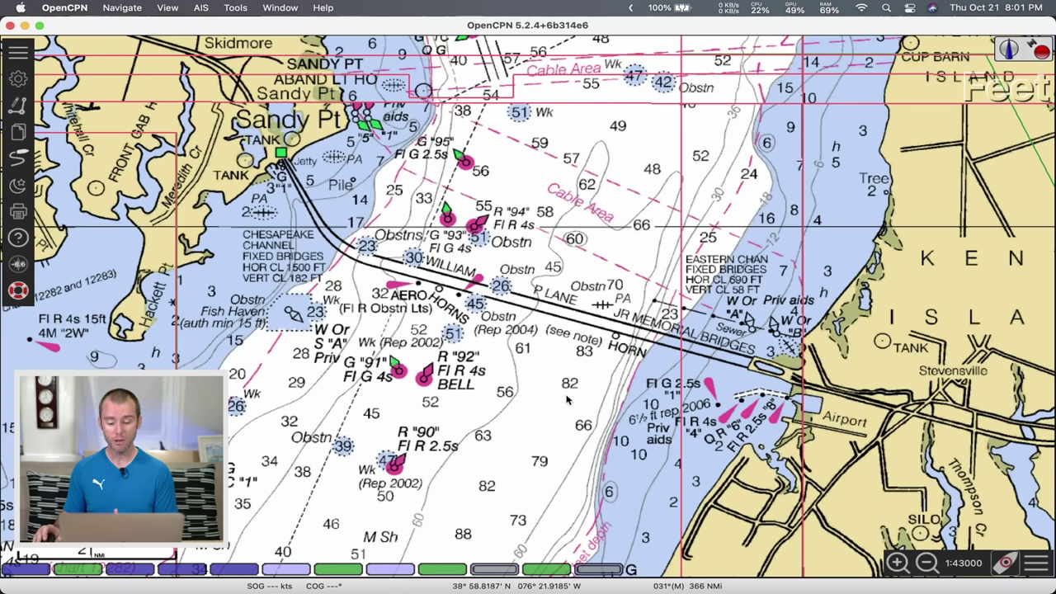
scroll(568, 404, up, 1)
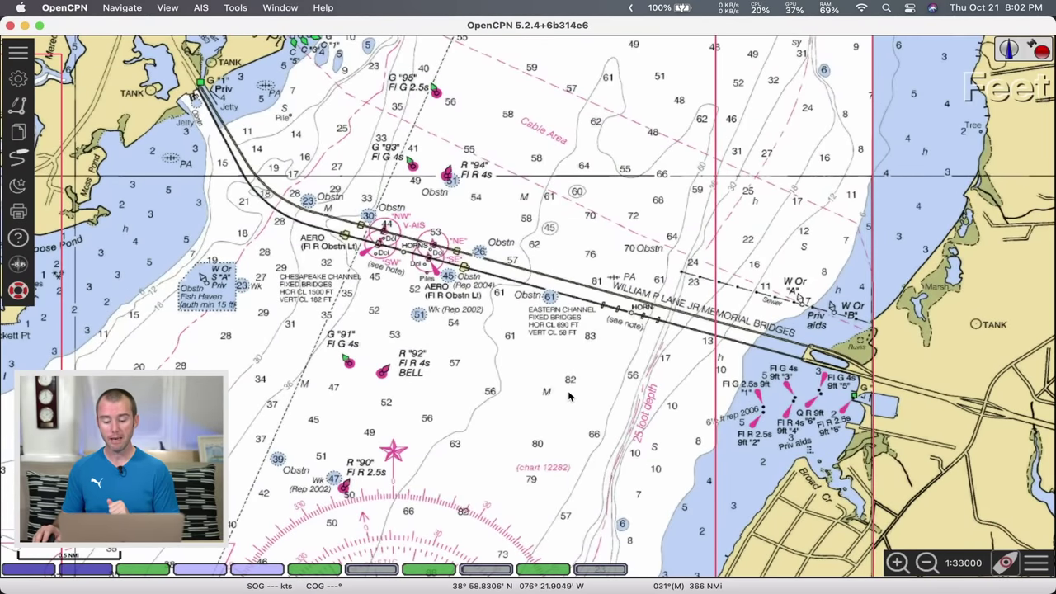
scroll(571, 394, down, 8)
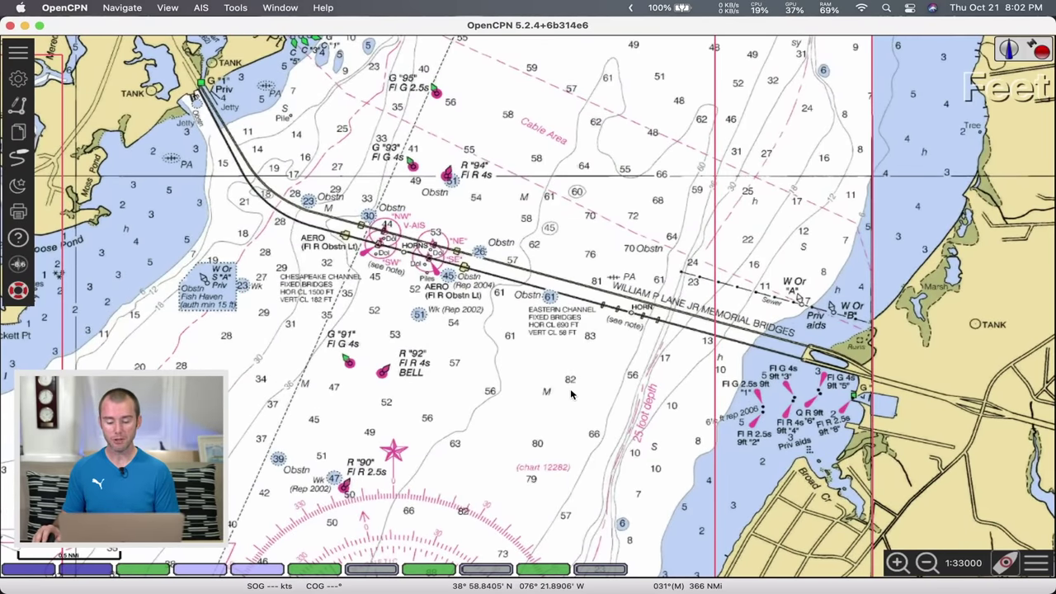
Step: Examine the raster charts of the Chesapeake from the regional overview down to the waters between Tilghman Island and Cambridge
scroll(601, 441, down, 4)
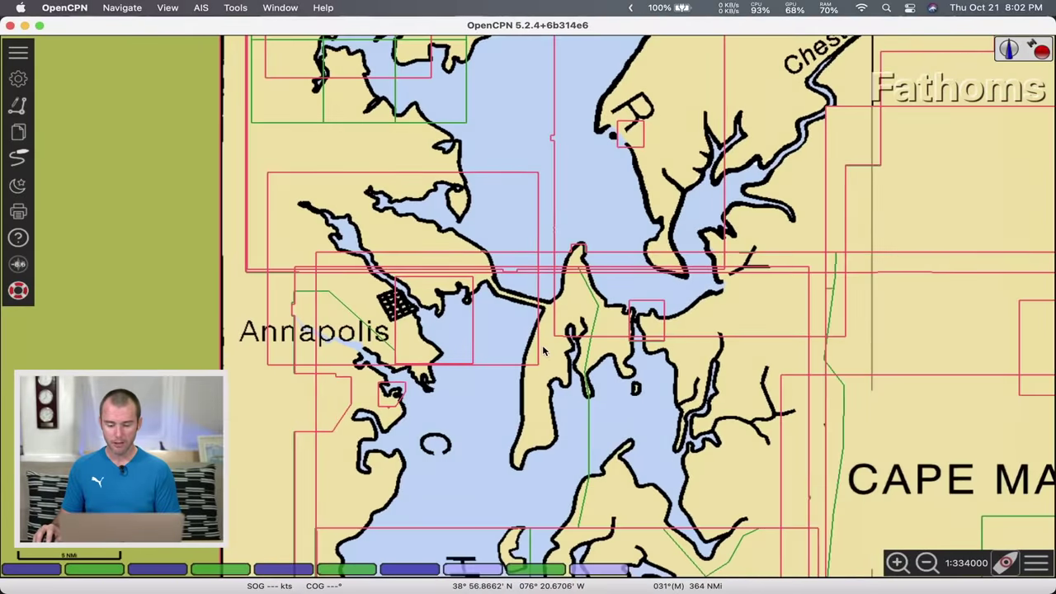
scroll(718, 412, down, 3)
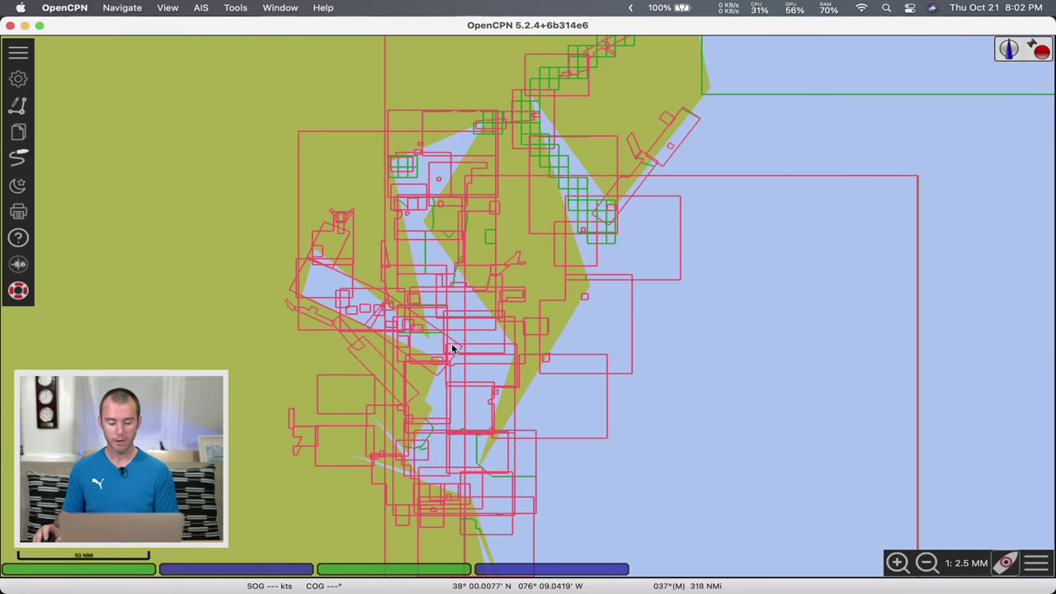
scroll(452, 349, up, 4)
scroll(476, 228, up, 4)
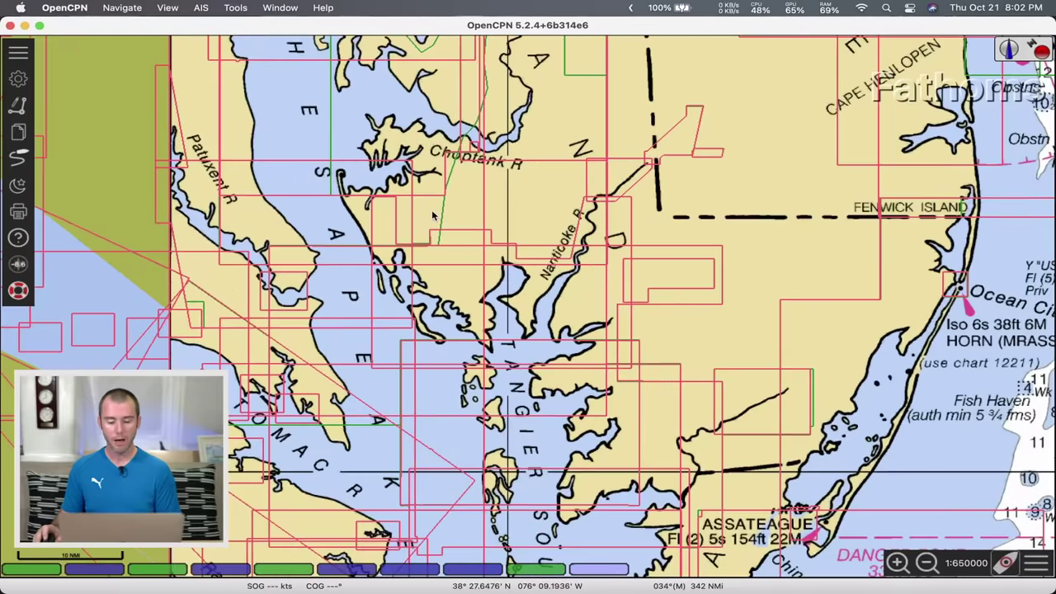
scroll(431, 209, up, 2)
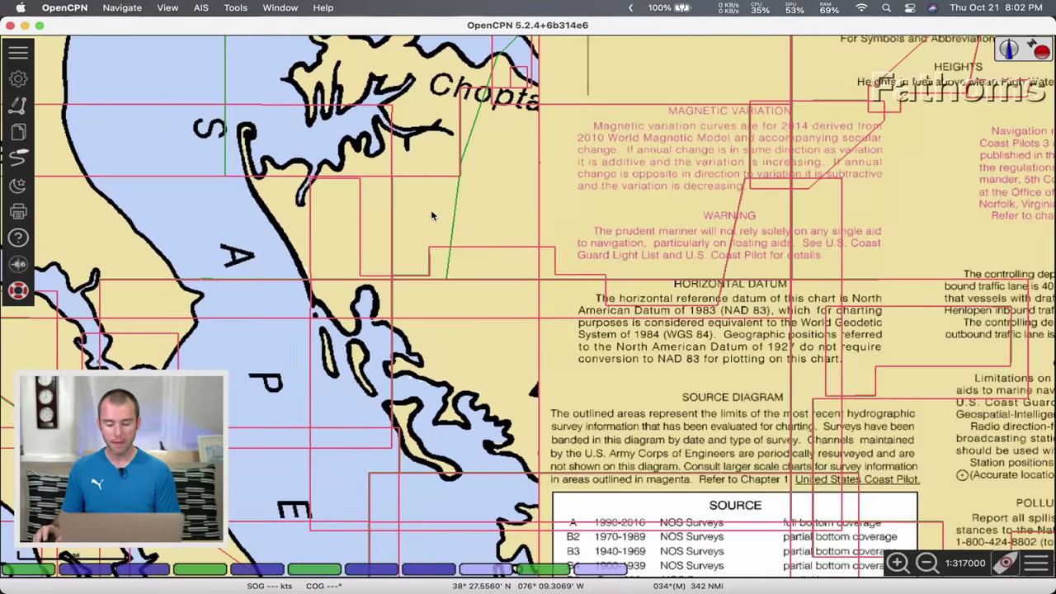
drag(431, 209, 555, 444)
scroll(443, 182, up, 3)
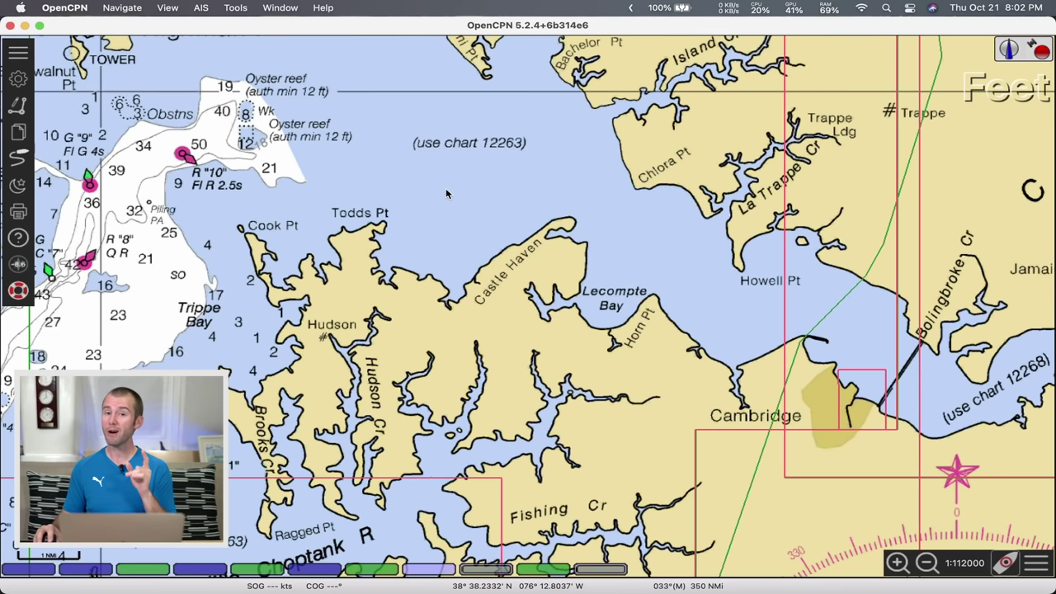
drag(438, 205, 519, 342)
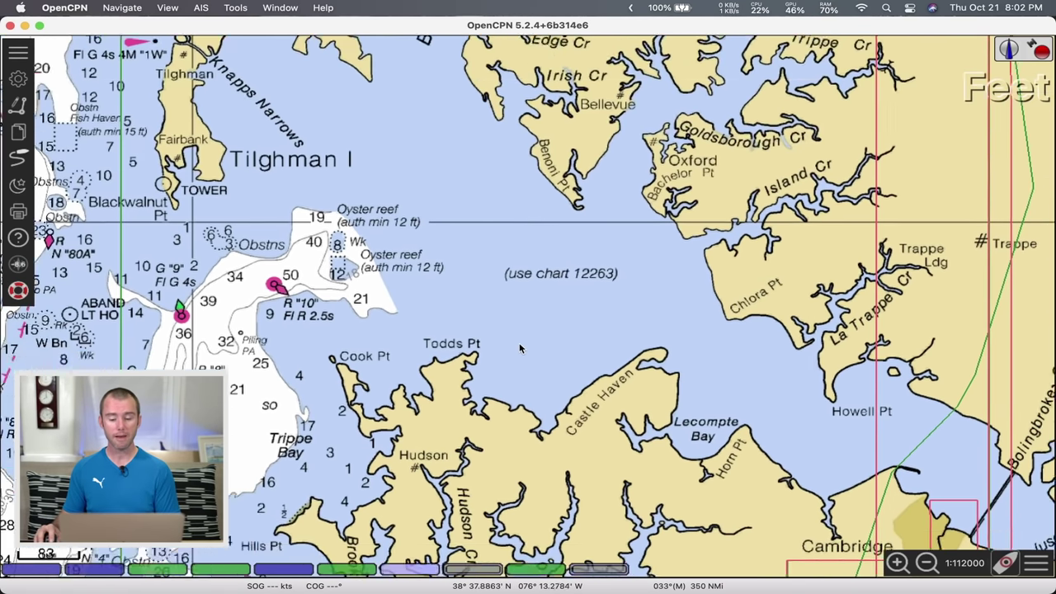
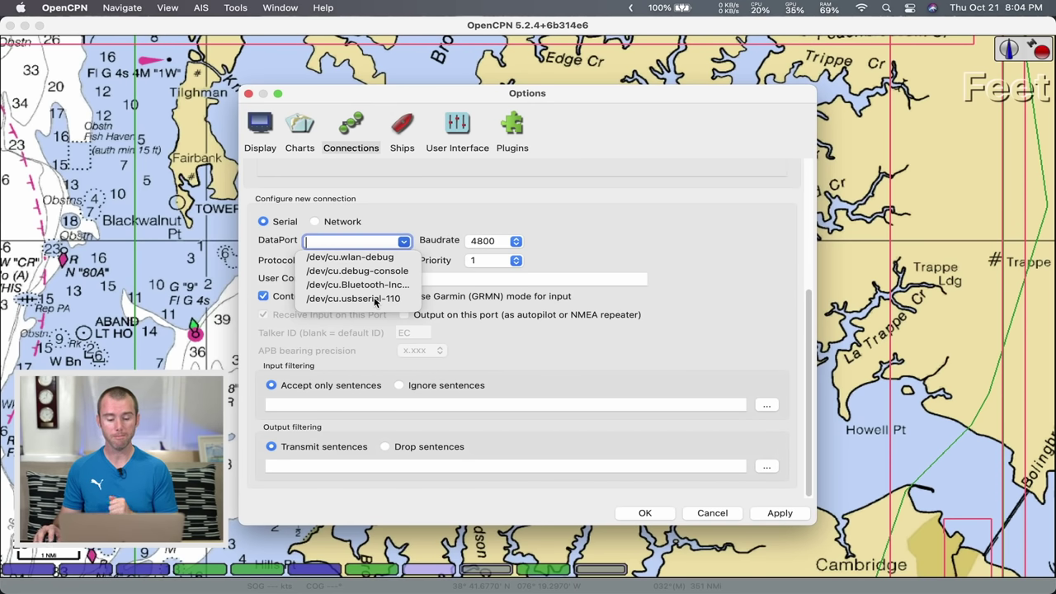
Step: Set the new serial connection's data port to /dev/cu.usbserial-110 and accept the options
click(375, 299)
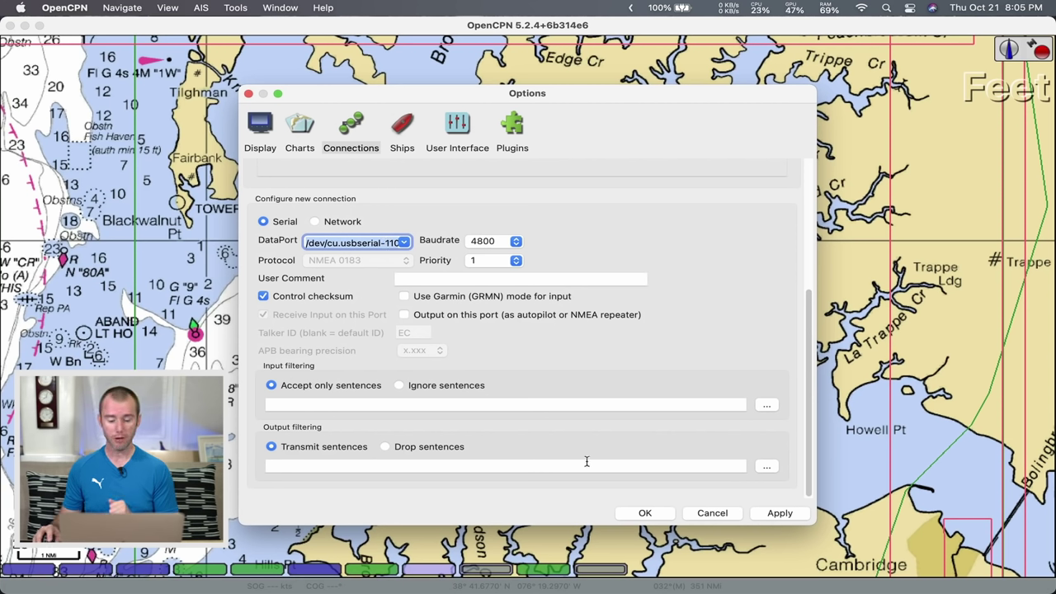
click(644, 513)
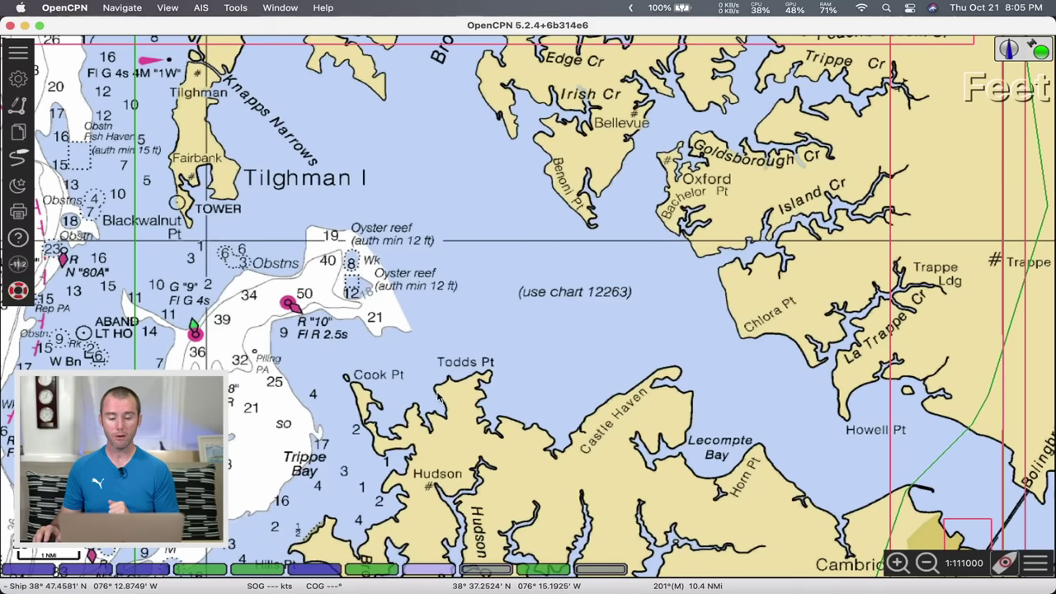
Step: Locate the own ship off St Michaels and examine its position and heading on the raster chart at several scales
scroll(429, 381, down, 3)
scroll(502, 376, down, 5)
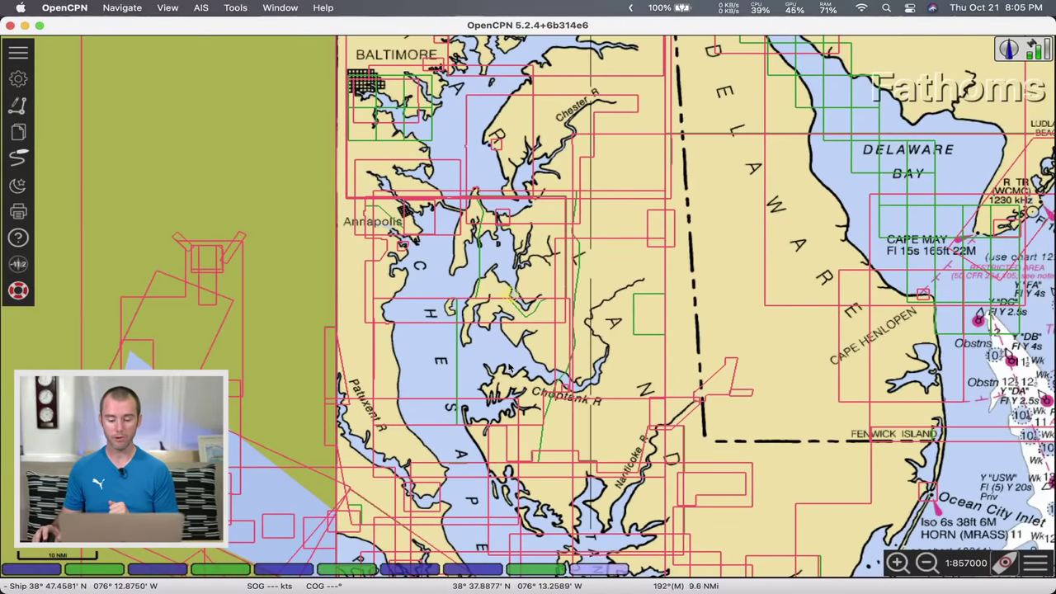
scroll(512, 297, up, 2)
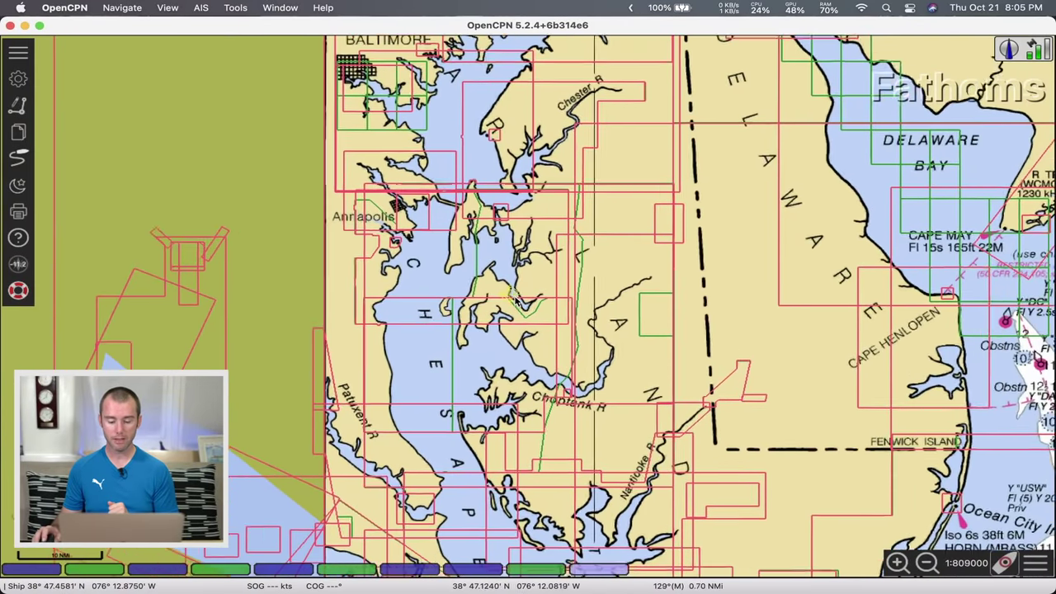
scroll(509, 295, up, 2)
scroll(507, 294, up, 10)
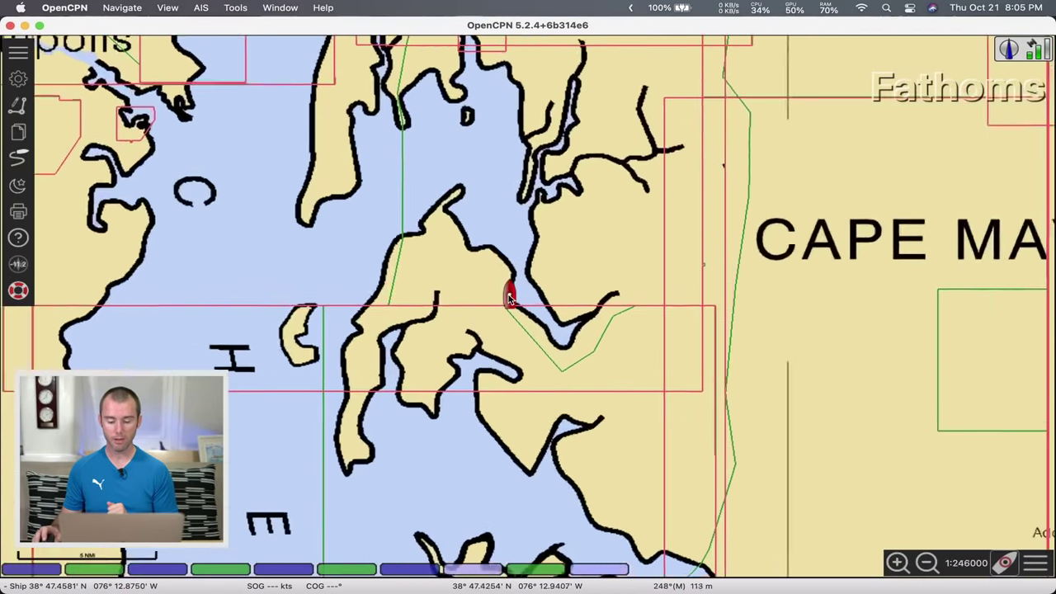
scroll(512, 294, up, 8)
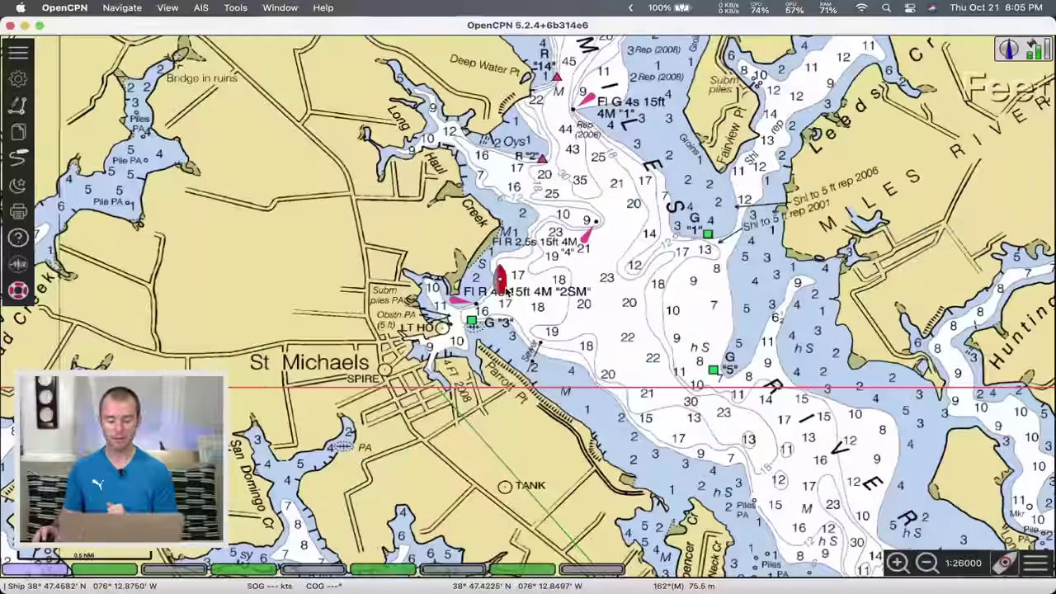
scroll(501, 289, up, 1)
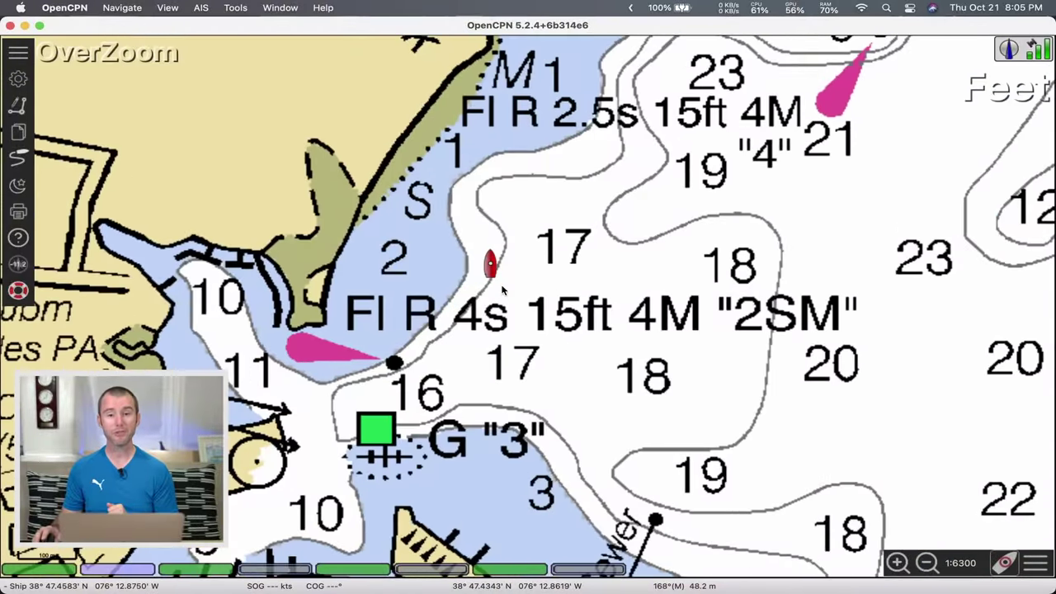
scroll(497, 283, up, 2)
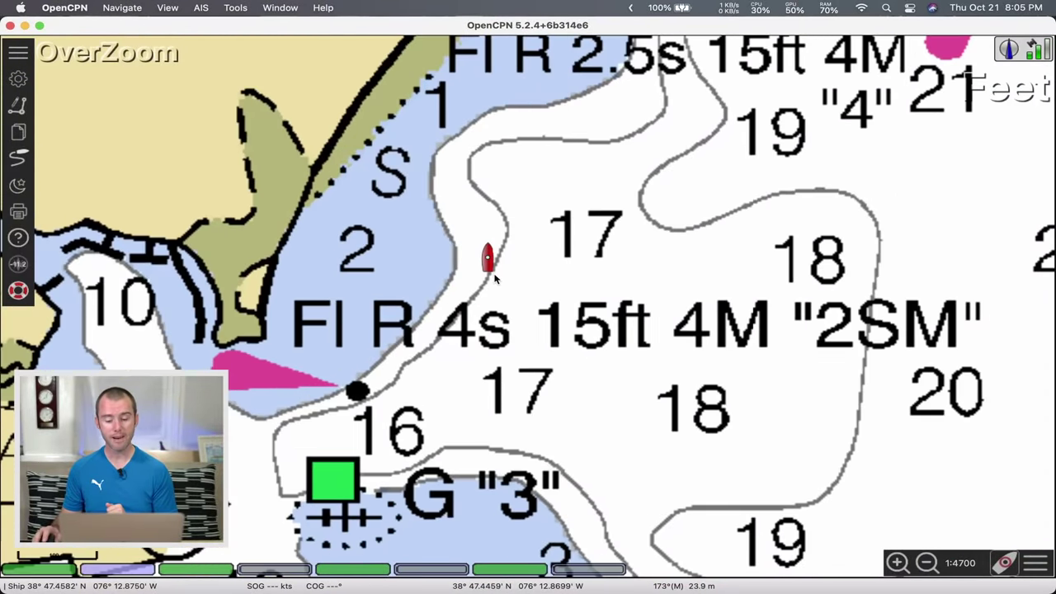
scroll(495, 279, down, 8)
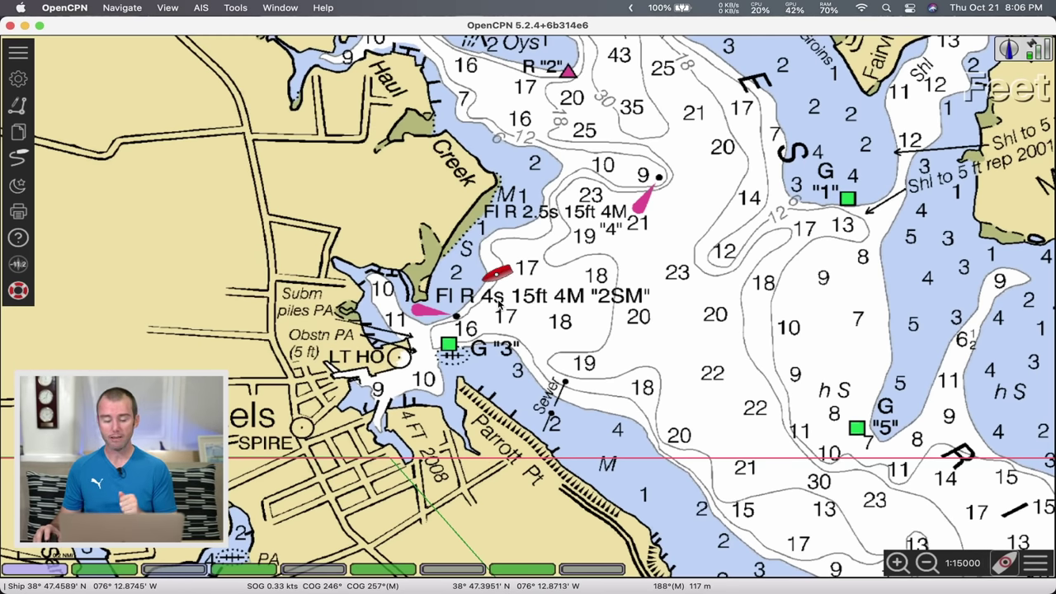
scroll(499, 304, up, 5)
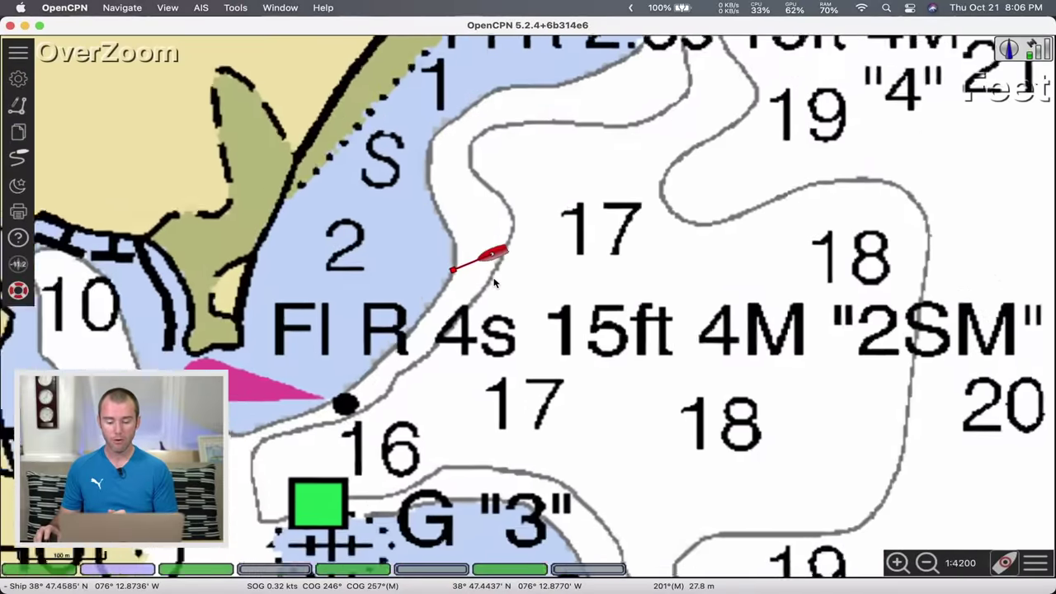
scroll(495, 283, up, 1)
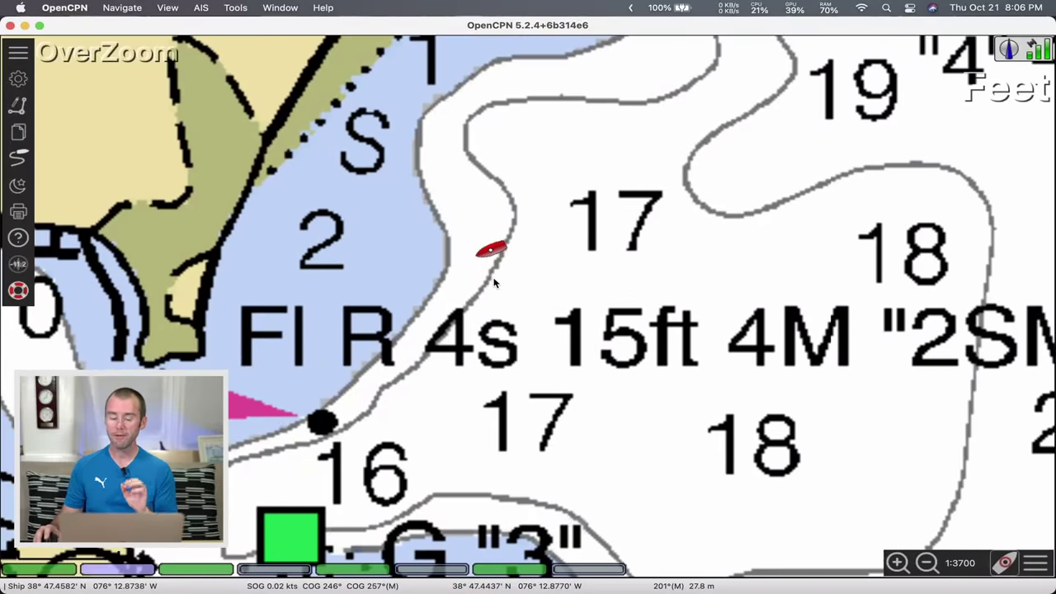
Step: Check the details of the raster and vector charts at the ship's position and switch the display to the ENC chart
mouse_move(130, 572)
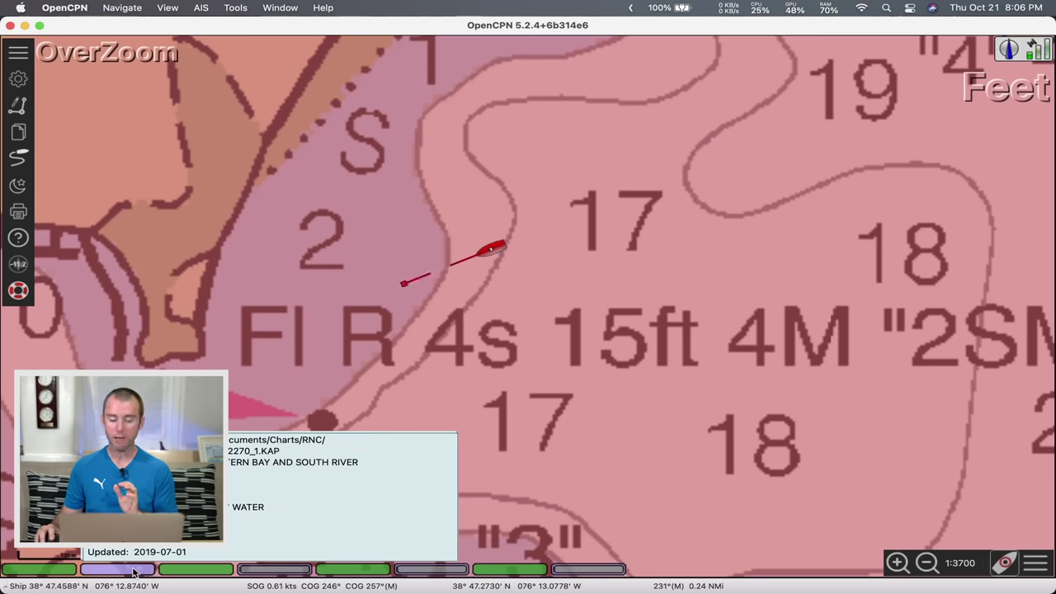
mouse_move(35, 572)
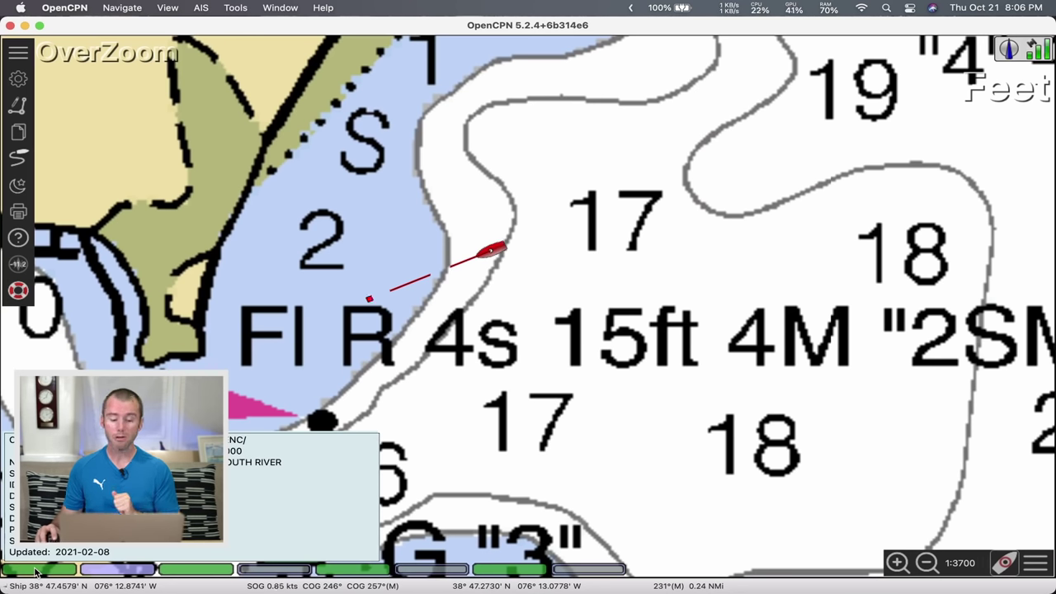
click(35, 569)
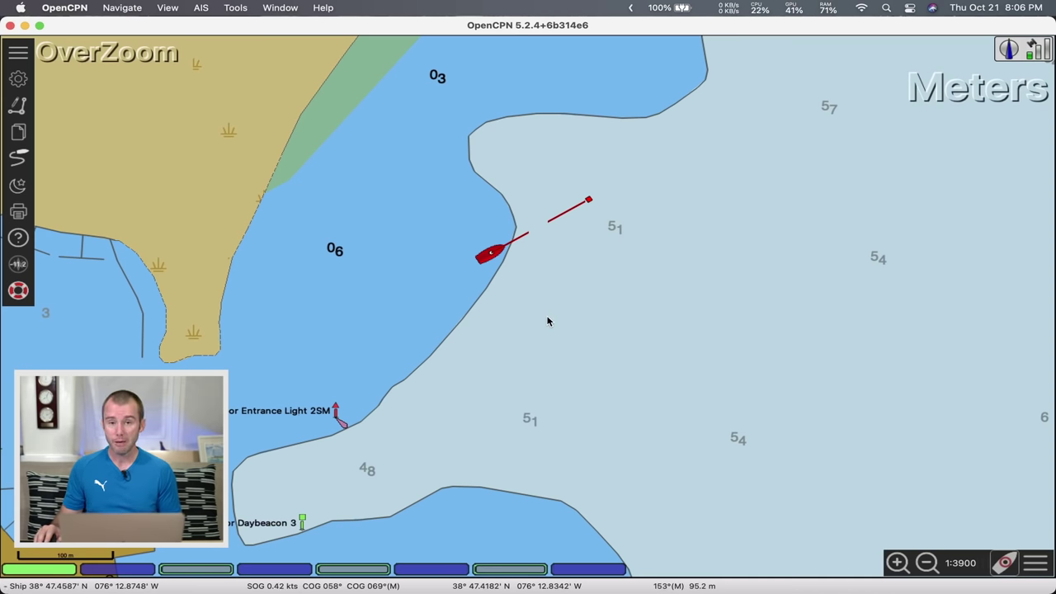
Step: Start a new route at the ship off Saint Michaels Harbor and plot waypoints up the Miles River to Eastern Bay Buoy 10
scroll(548, 321, down, 5)
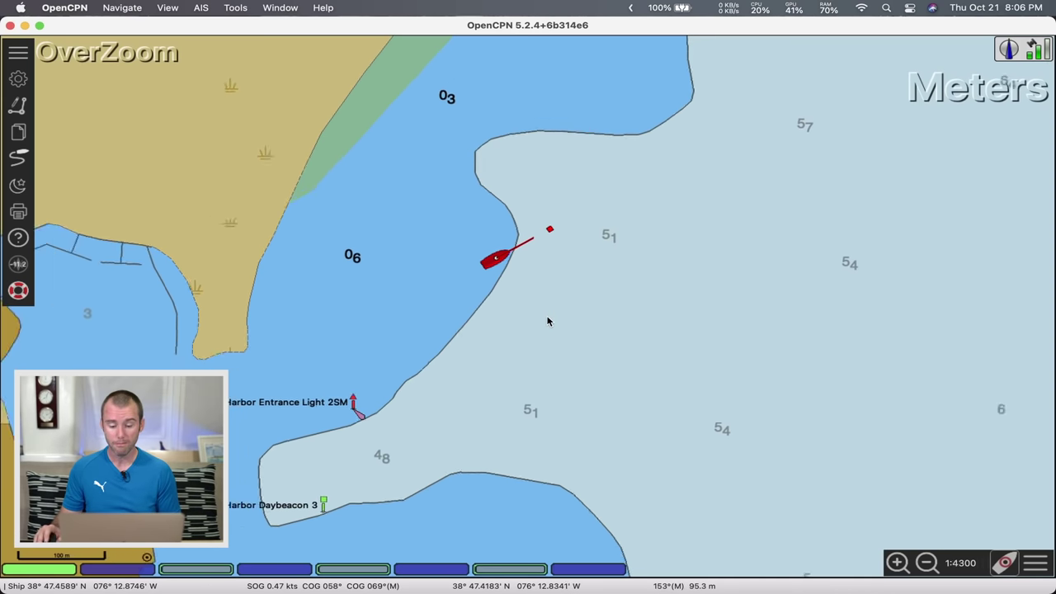
scroll(548, 321, down, 4)
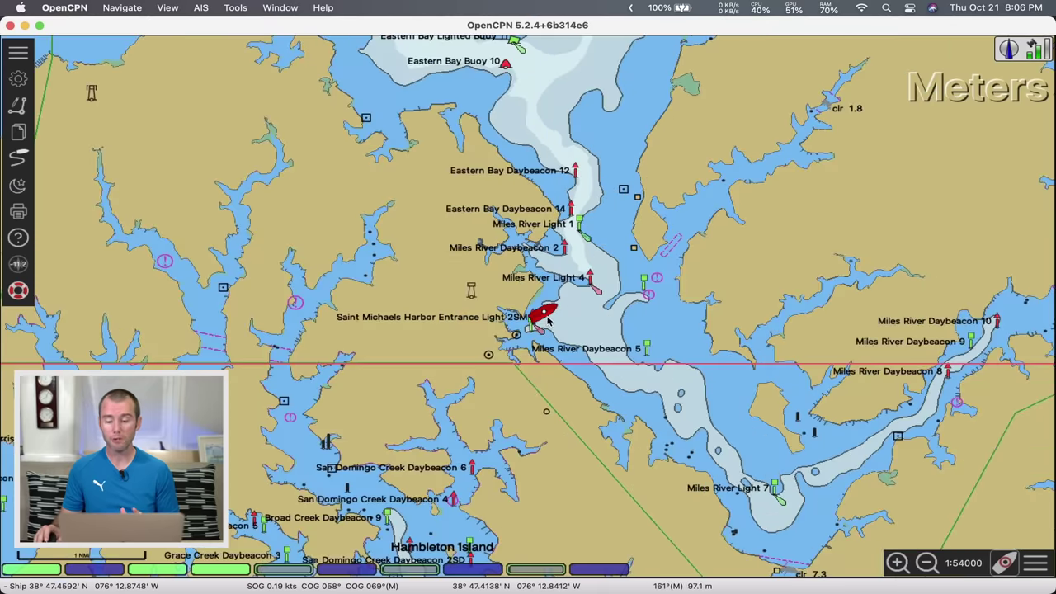
scroll(548, 321, down, 1)
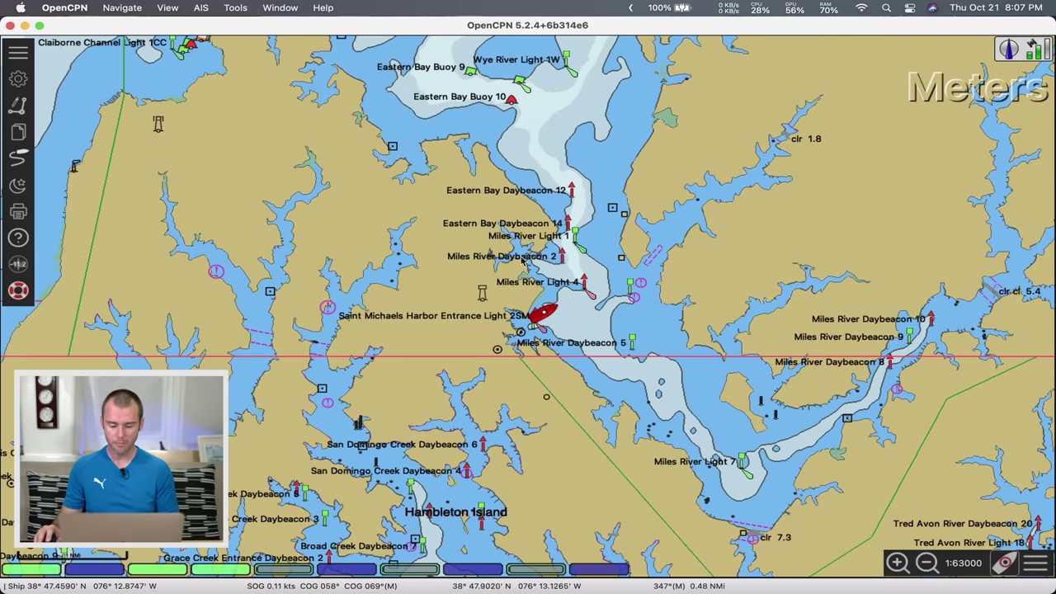
drag(457, 186, 457, 248)
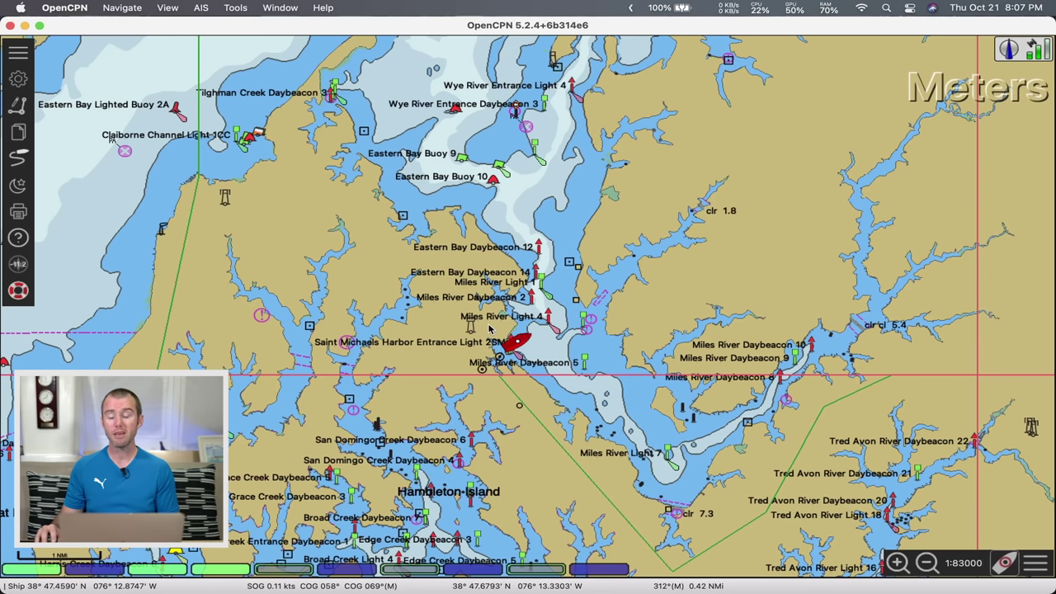
scroll(496, 328, up, 1)
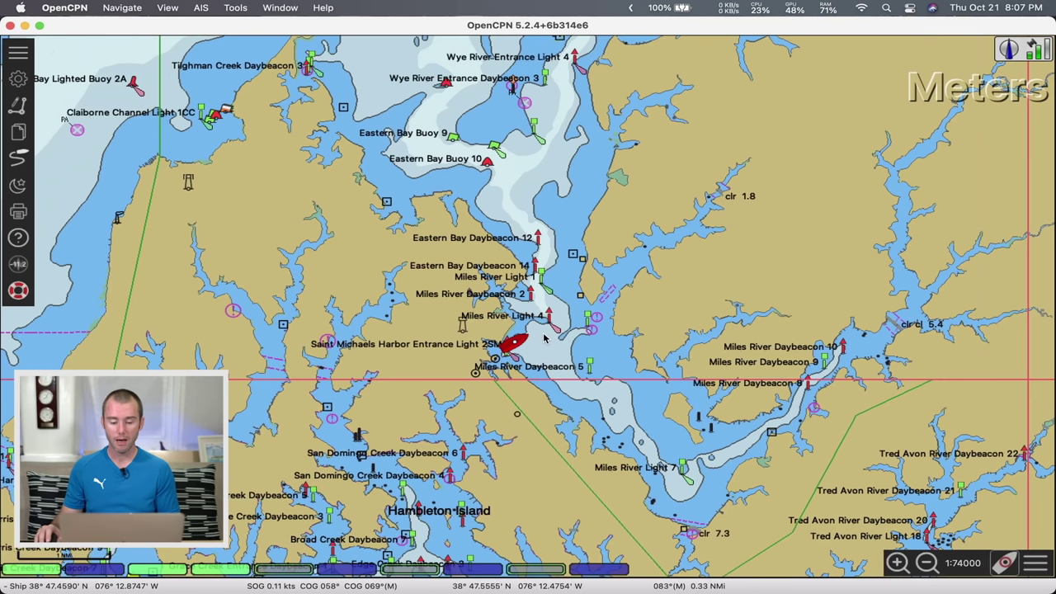
right_click(546, 335)
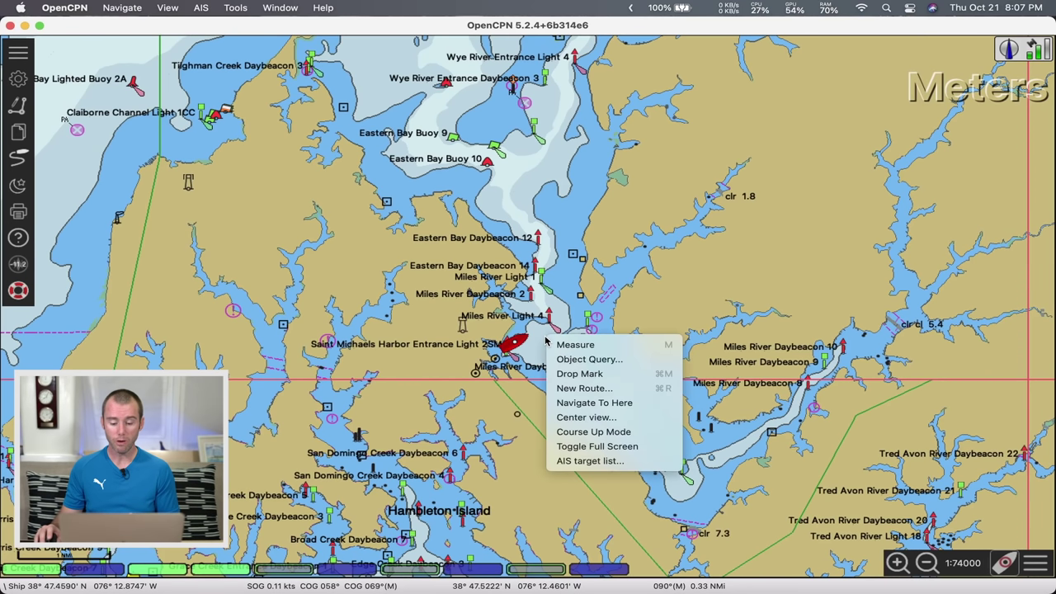
click(617, 353)
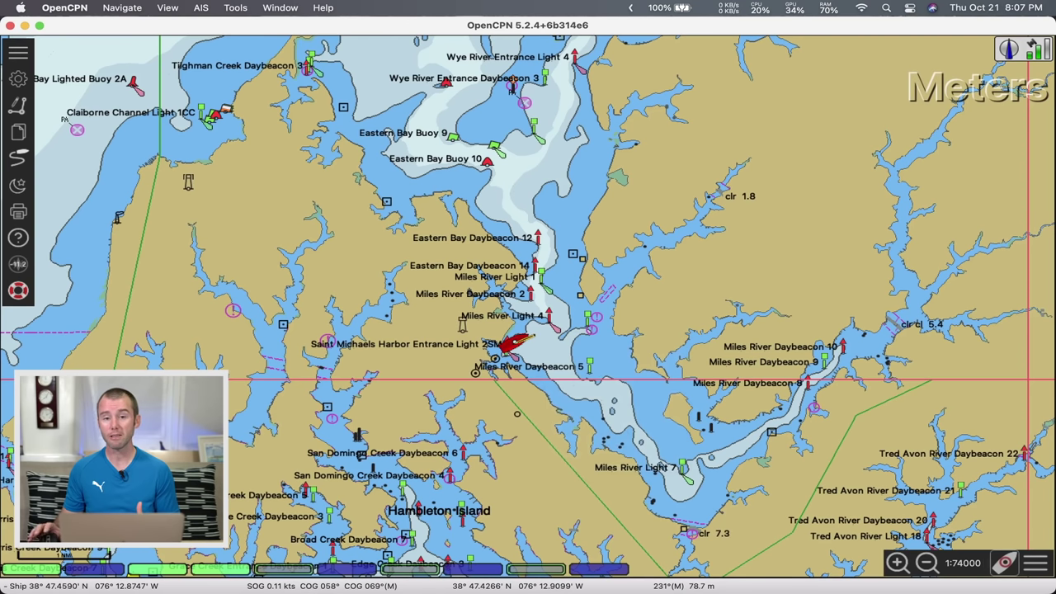
click(513, 343)
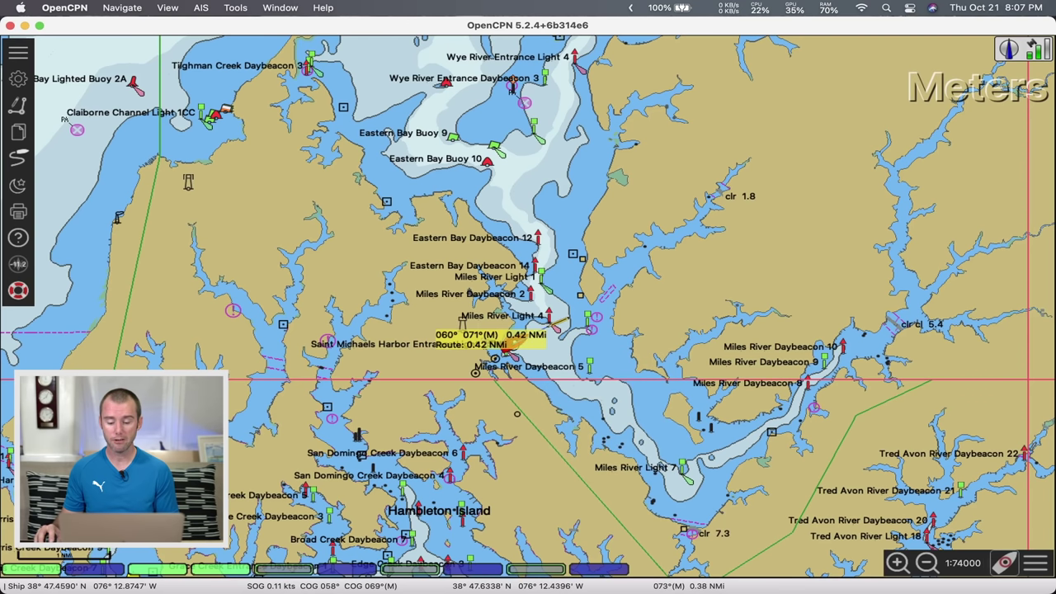
click(564, 323)
click(536, 283)
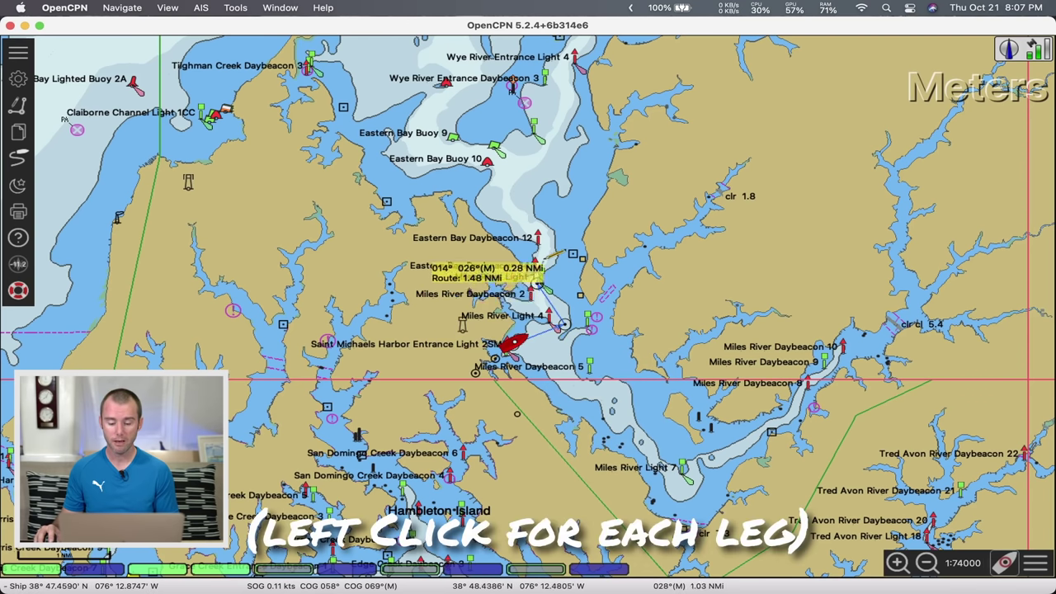
click(545, 256)
click(507, 167)
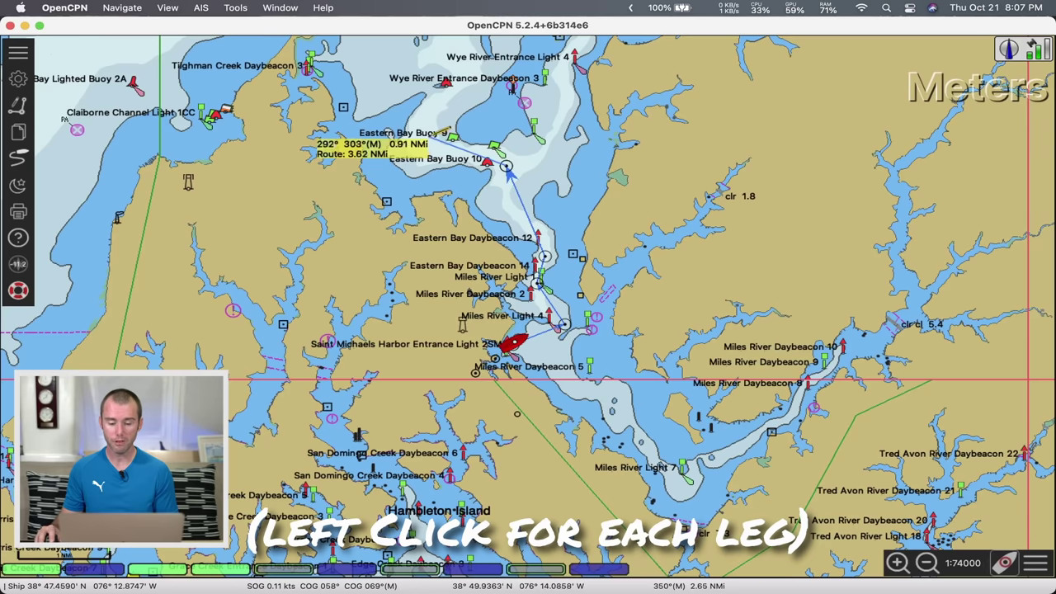
Step: Extend the route with waypoints from Eastern Bay Buoy 9 north to just beyond Eastern Bay Lighted Buoy 4
click(428, 135)
click(435, 96)
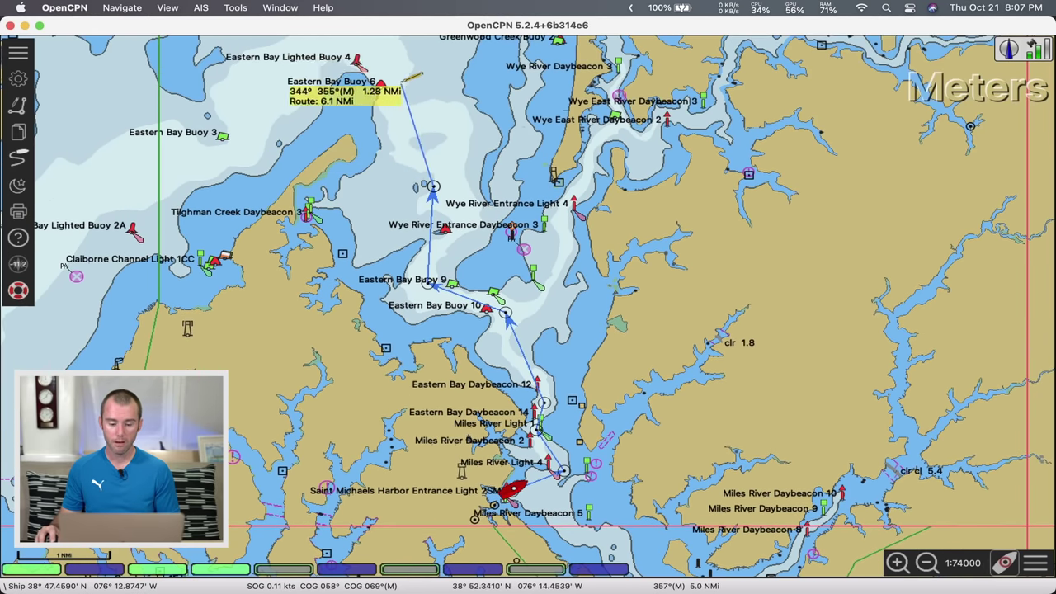
click(397, 55)
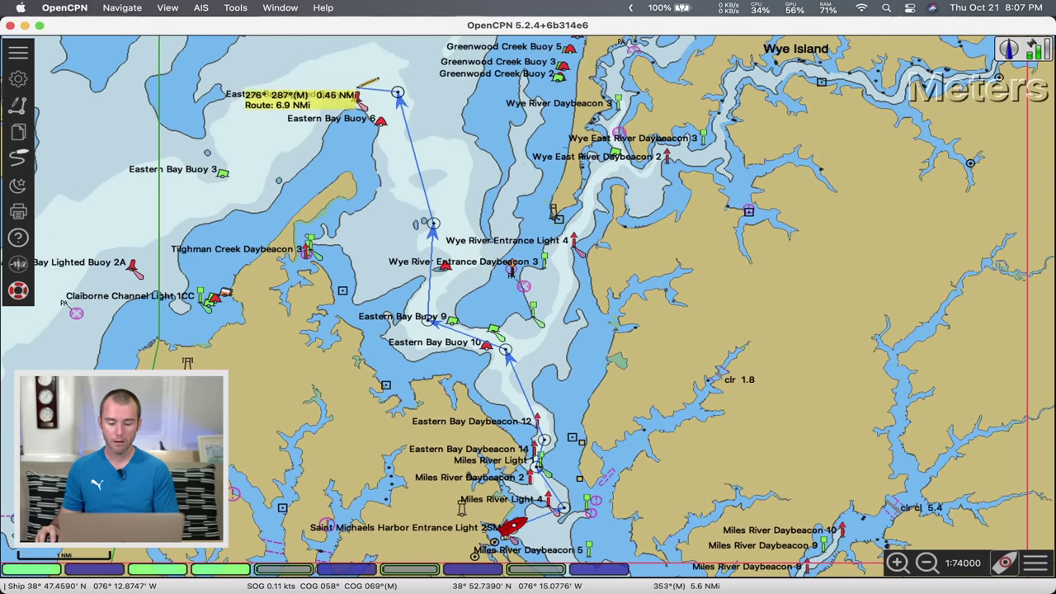
click(363, 90)
Step: Extend the measured track southwest down Eastern Bay with points near Entrance Lighted Buoy 1E and just west of Bloody Point Bar Warning Light
scroll(314, 106, down, 1)
scroll(307, 111, left, 10)
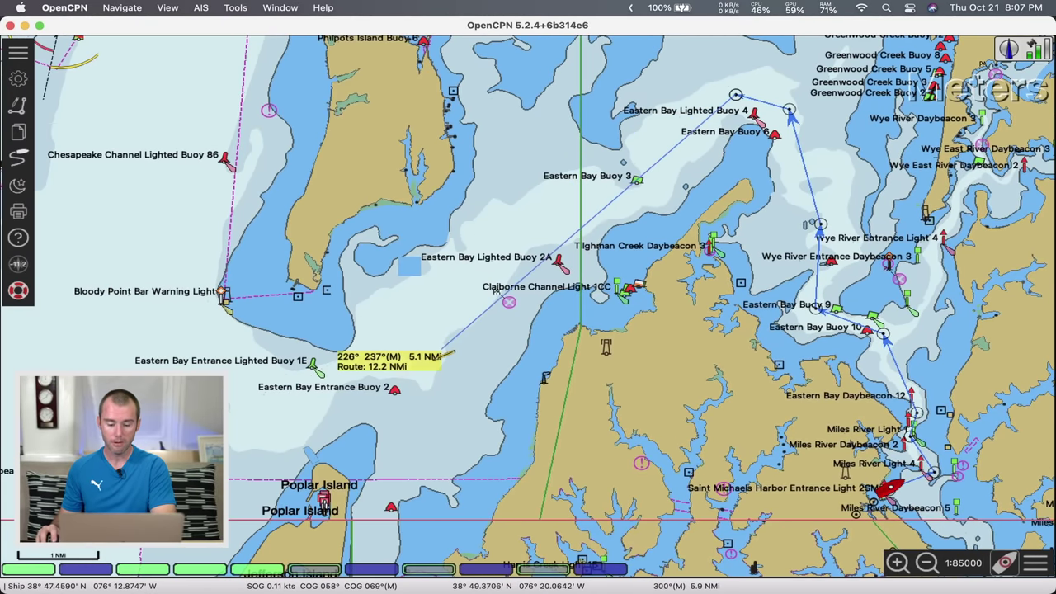
click(336, 380)
click(161, 306)
Step: Continue measuring north up the Chesapeake with points off Tolly Point near Lighted Buoy WR87 and in the Annapolis entrance off Horn Point
scroll(99, 190, left, 9)
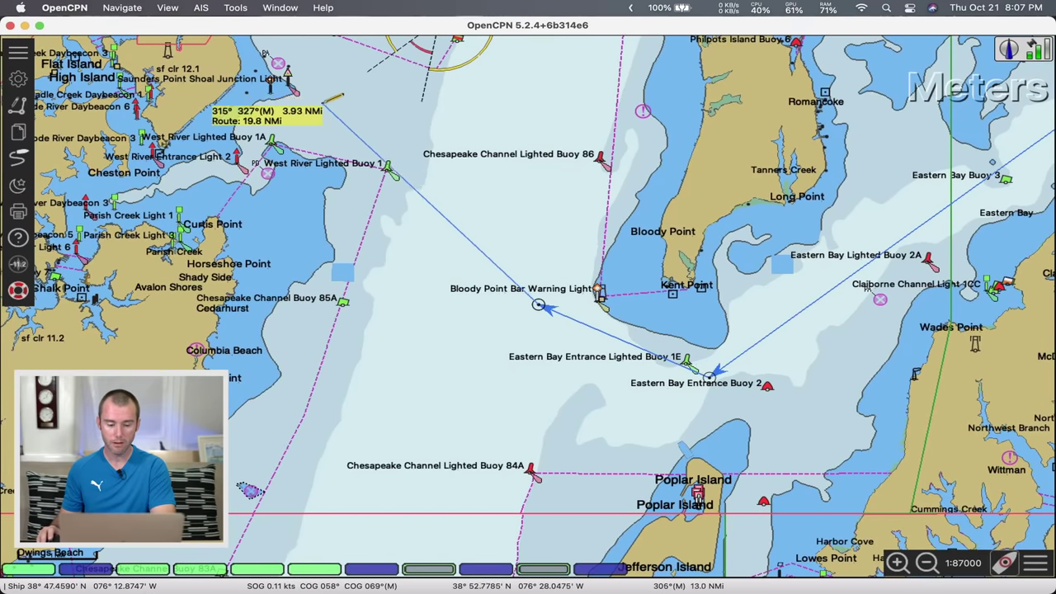
scroll(346, 116, up, 10)
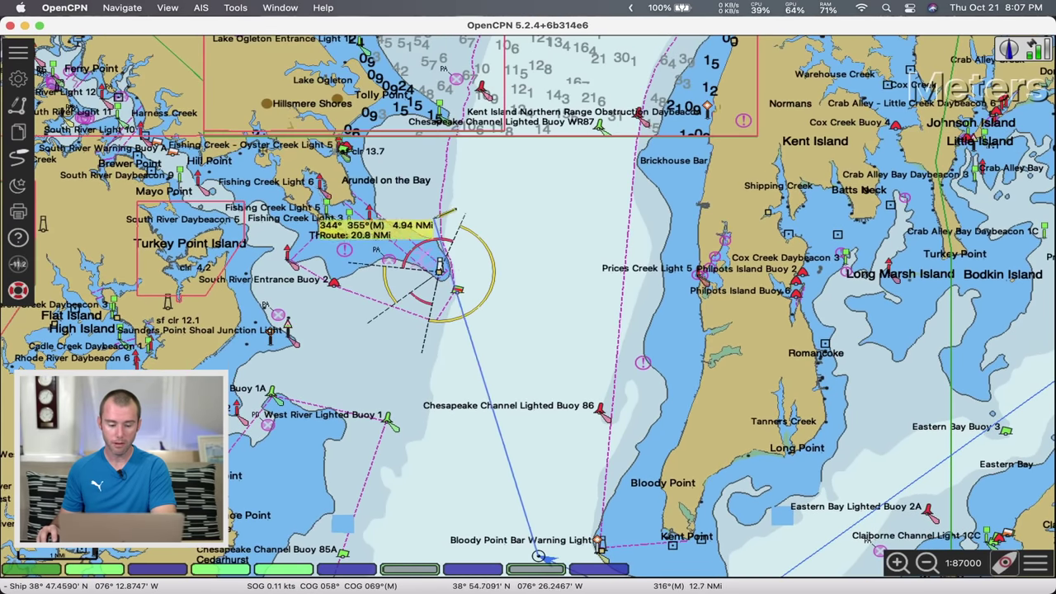
scroll(285, 281, up, 1)
scroll(285, 279, up, 6)
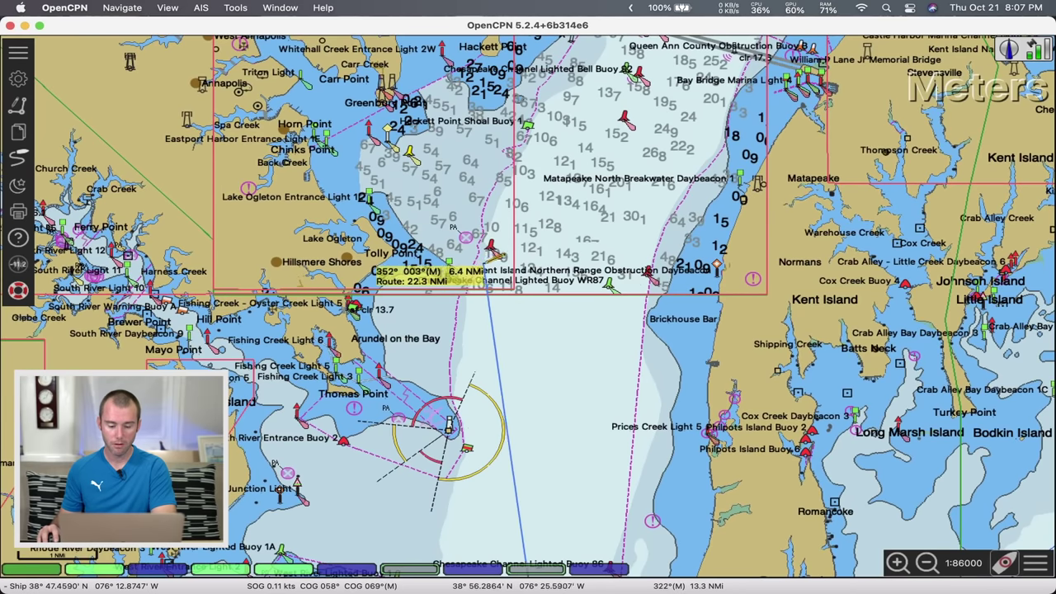
click(479, 265)
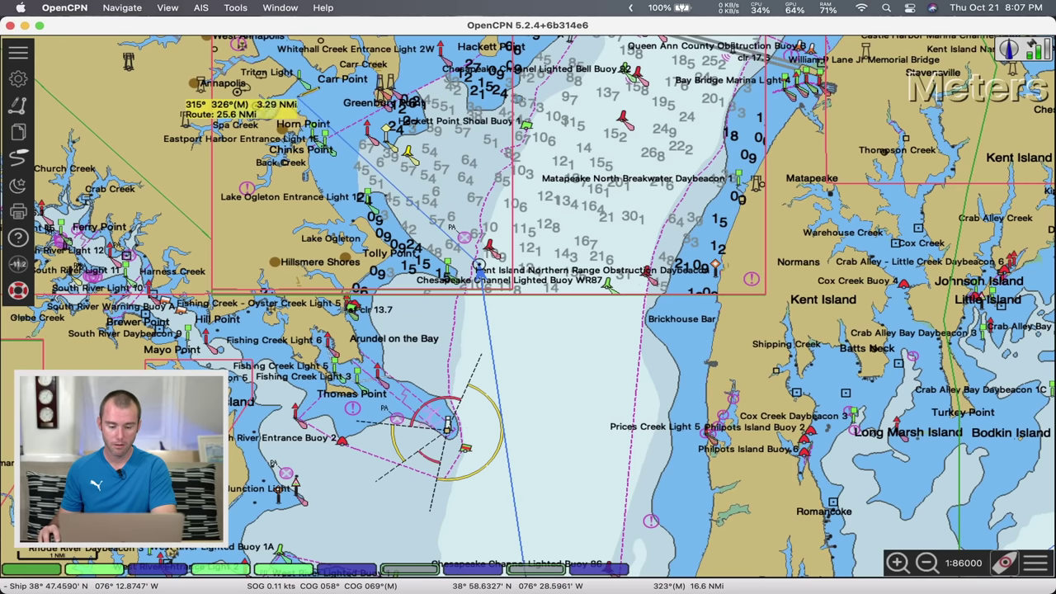
click(292, 97)
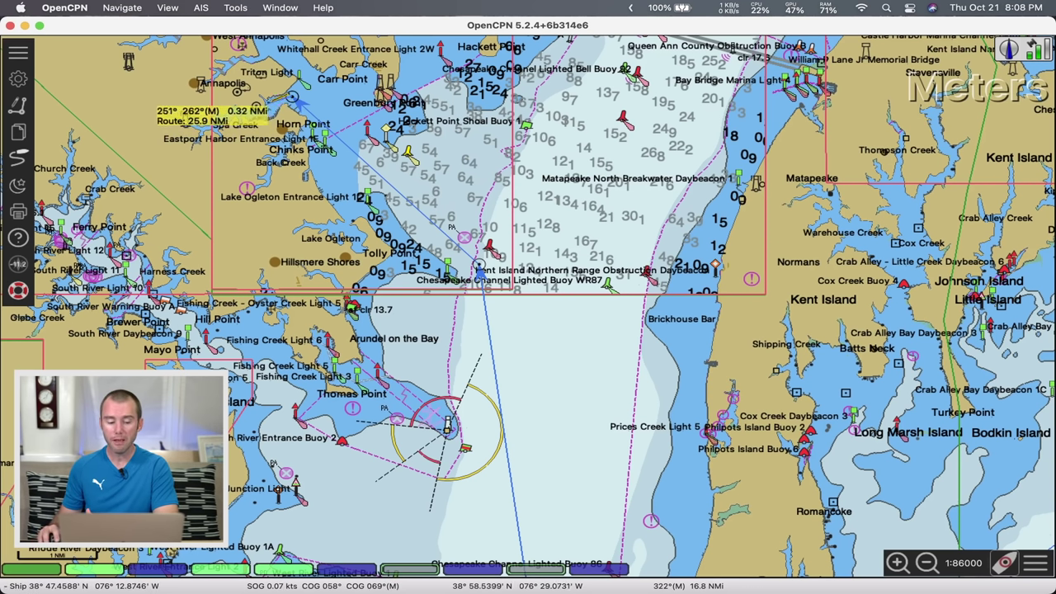
Step: Turn off the distance measurement at Annapolis to clear the plotted track from the chart
key(Up)
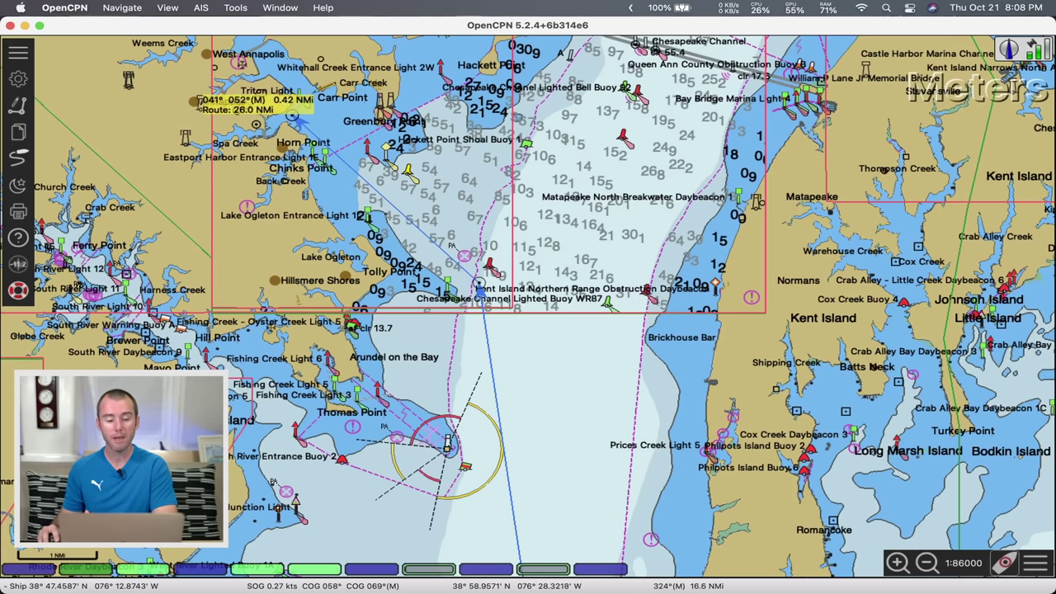
scroll(285, 117, up, 3)
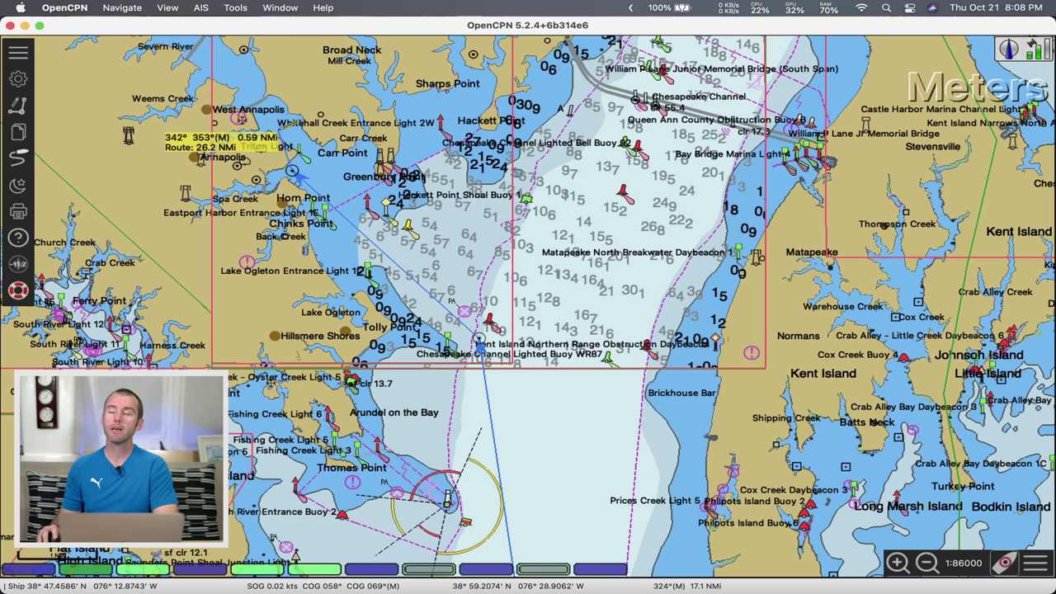
right_click(269, 157)
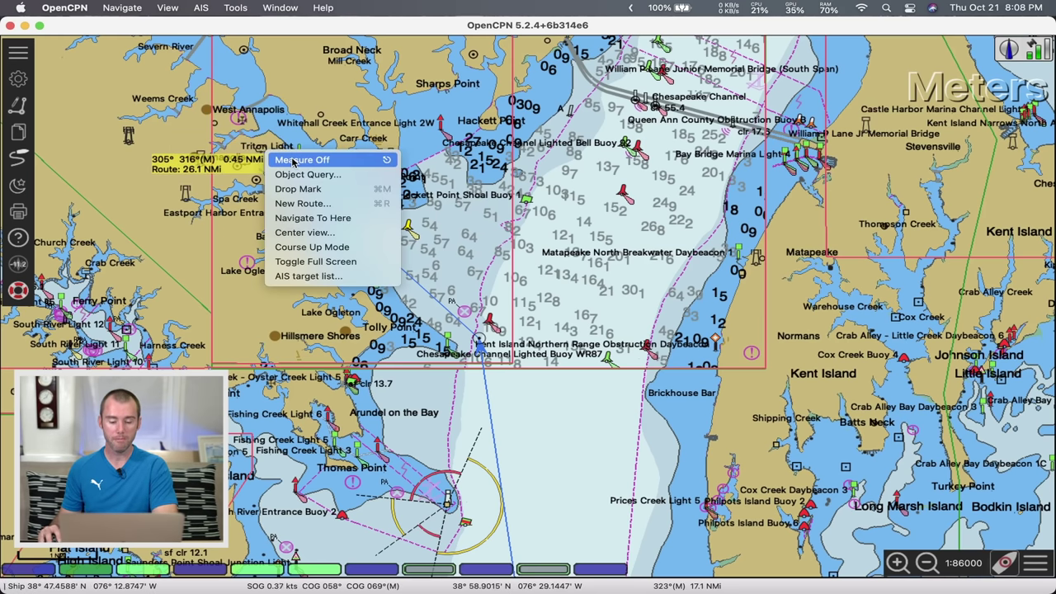
click(293, 161)
Step: Return to the own ship off Saint Michaels Harbor and examine the surrounding chart at a scale of 1:13000
drag(587, 519, 355, 129)
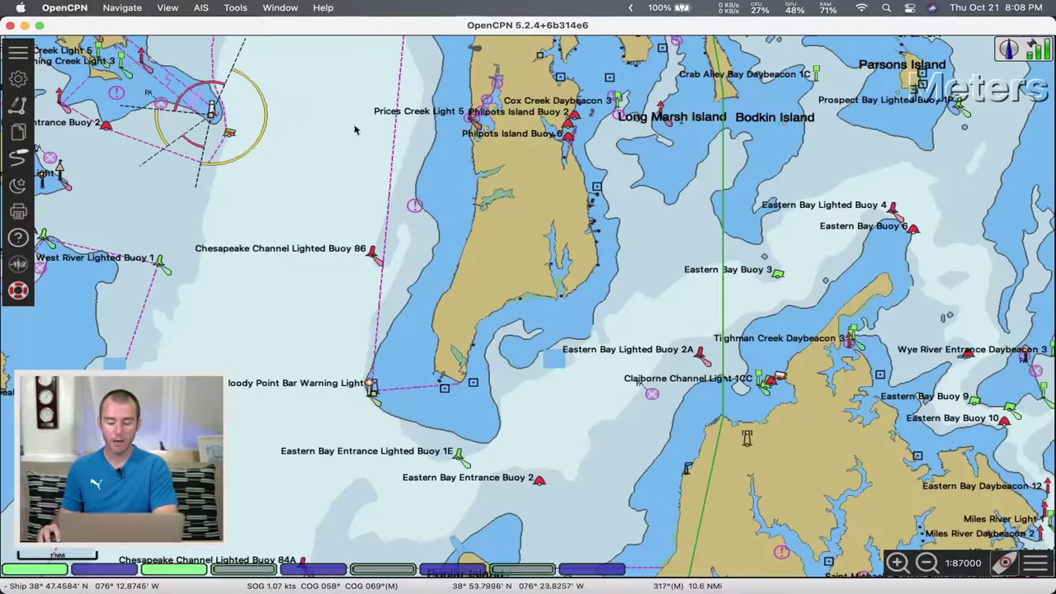
key(F2)
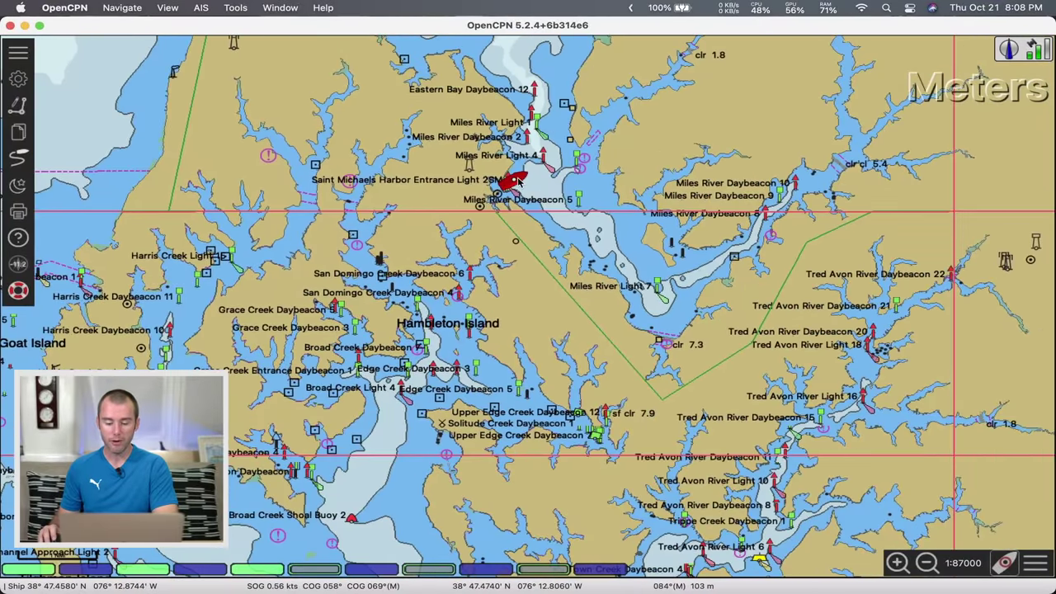
scroll(518, 181, up, 5)
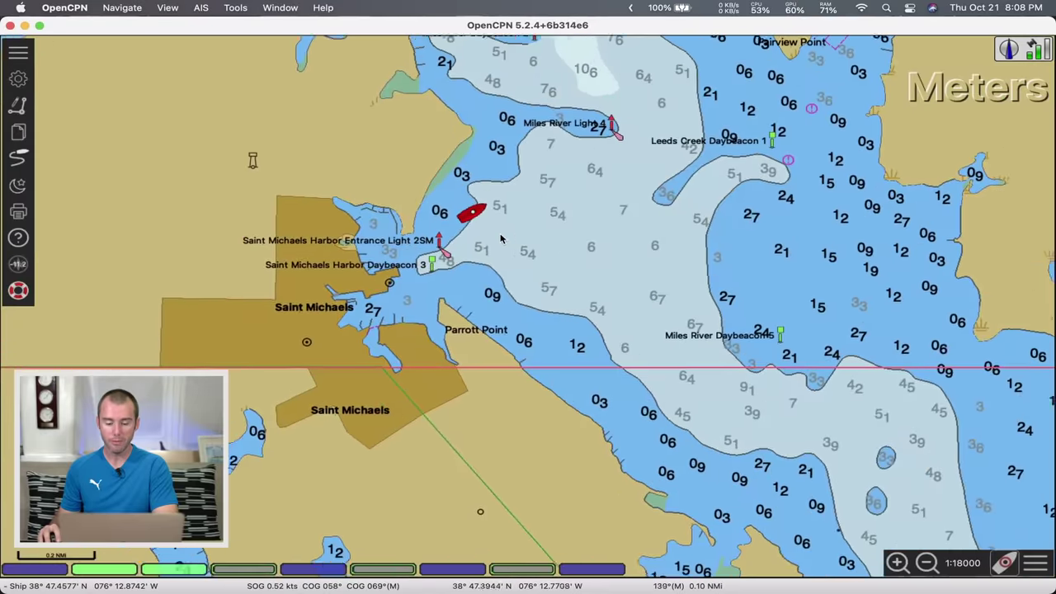
scroll(500, 239, up, 2)
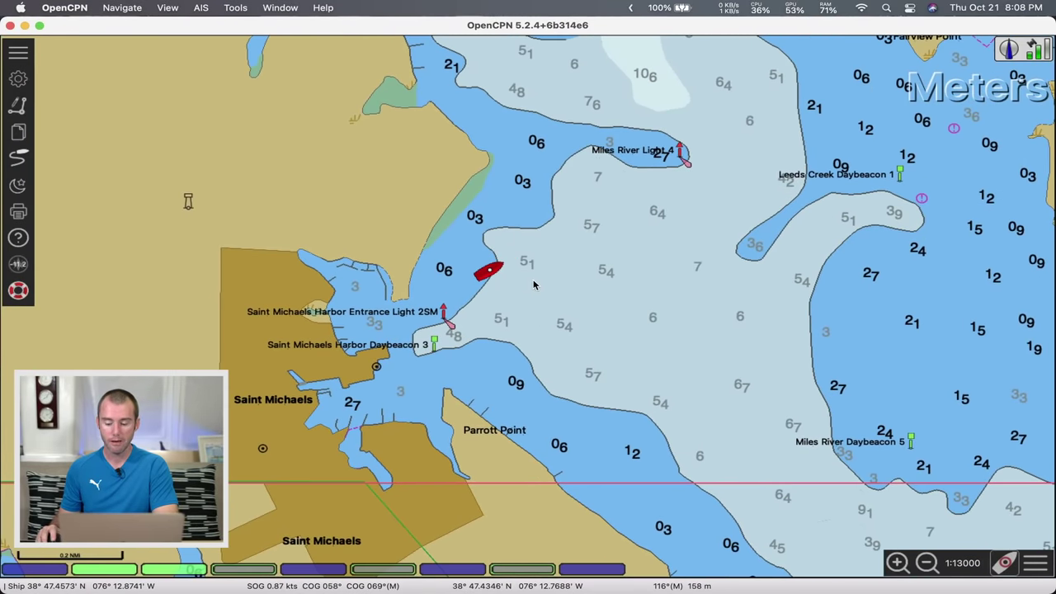